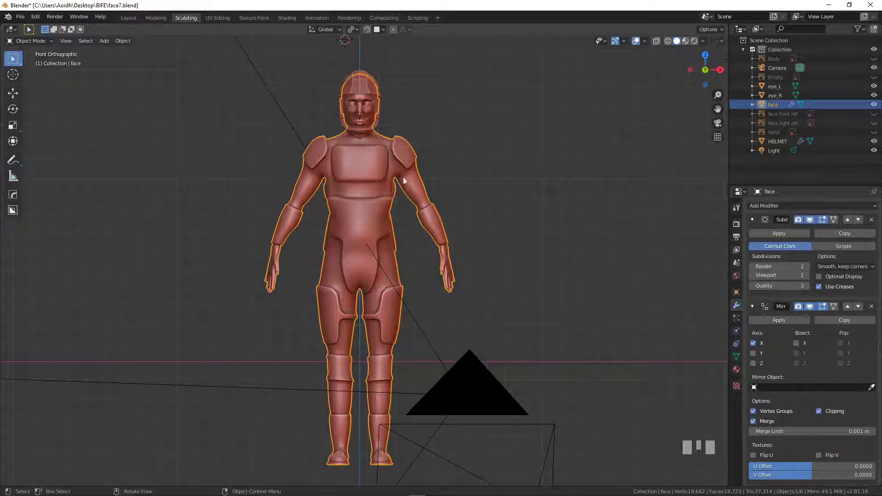
Apply the Mirror modifier on the face body mesh and on the HELMET object.
{"action": "left_click", "coordinate": [752, 306]}
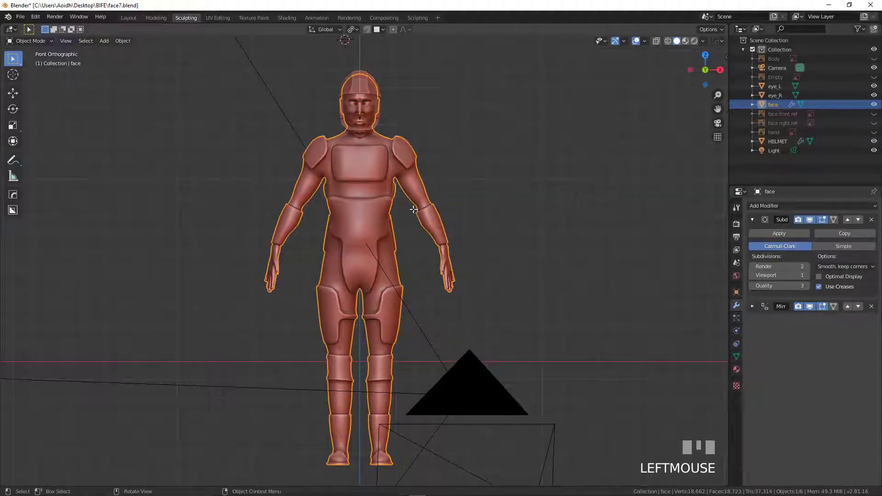
{"action": "key", "text": "Tab"}
{"action": "key", "text": "Tab"}
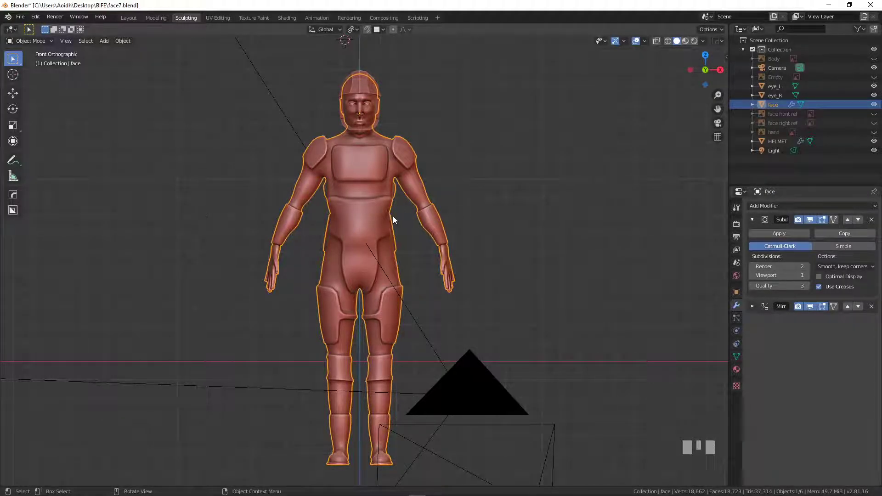
{"action": "left_click", "coordinate": [755, 306]}
{"action": "left_click", "coordinate": [778, 321]}
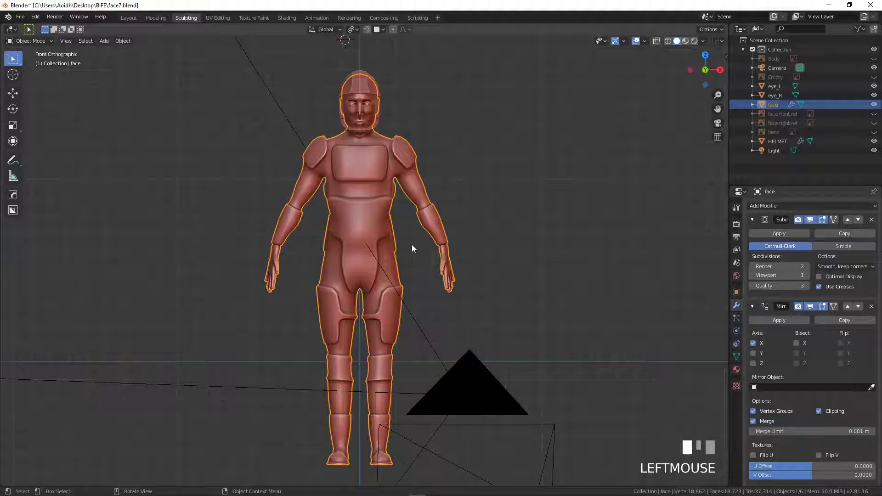
{"action": "left_click", "coordinate": [791, 320]}
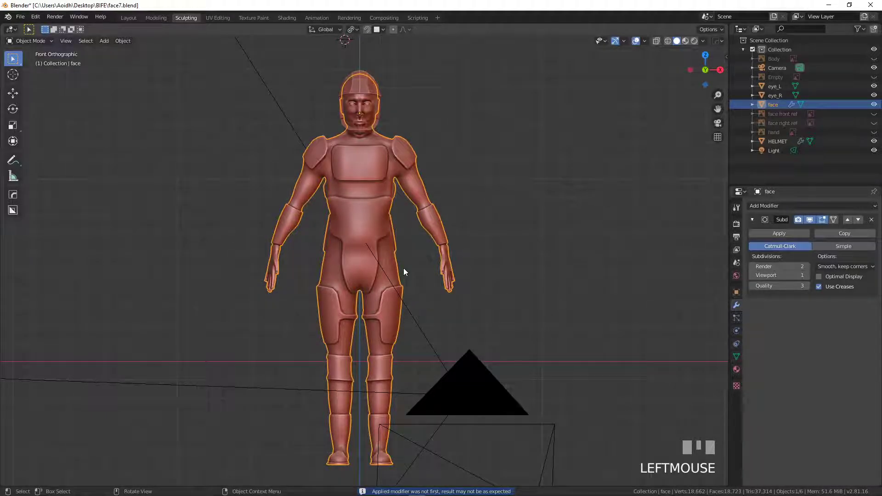
{"action": "left_click", "coordinate": [368, 76]}
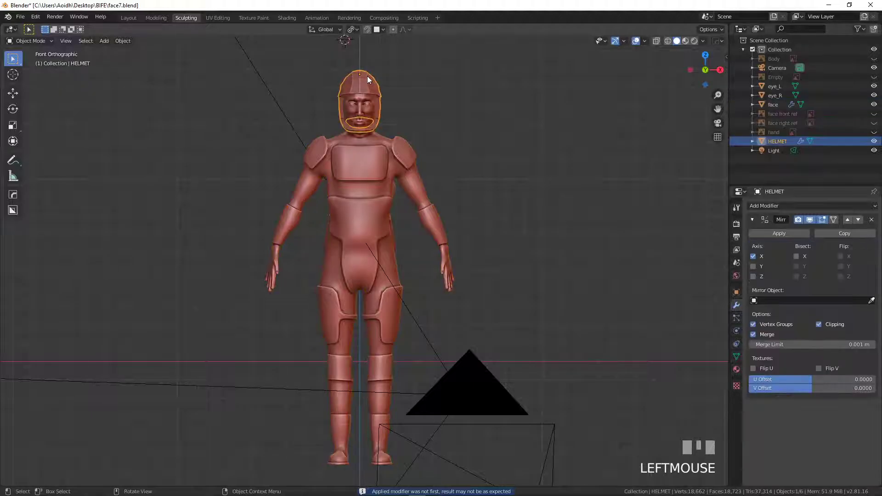
{"action": "left_click", "coordinate": [779, 233]}
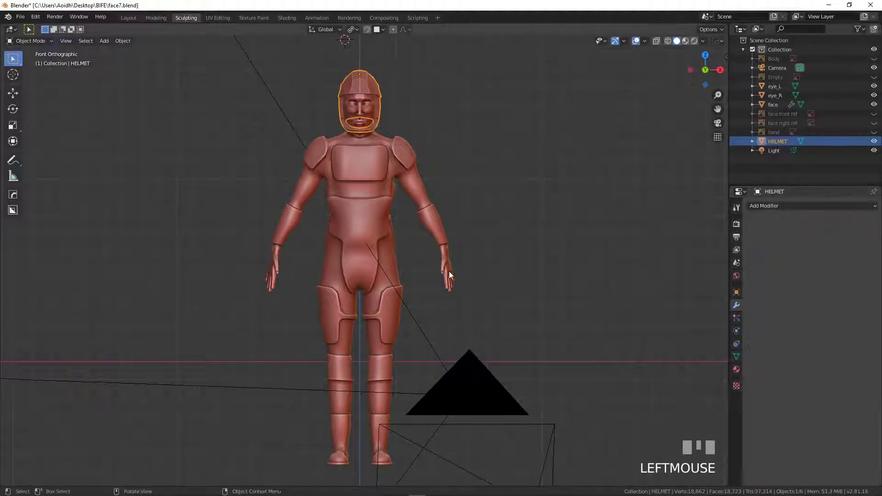
Snap the 3D cursor to the centre of the body mesh's horizontal hip edge loop and return to Object Mode.
{"action": "middle_click_drag", "start_coordinate": [406, 282], "coordinate": [419, 327], "text": "shift"}
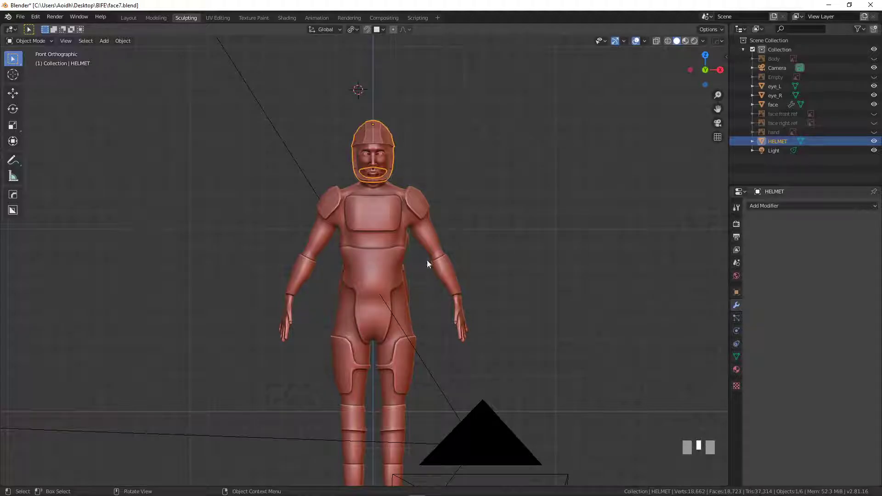
{"action": "middle_click_drag", "start_coordinate": [388, 293], "coordinate": [368, 236], "text": "shift"}
{"action": "left_click", "coordinate": [374, 249]}
{"action": "key", "text": "Tab"}
{"action": "scroll", "coordinate": [377, 246], "scroll_direction": "up", "scroll_amount": 3}
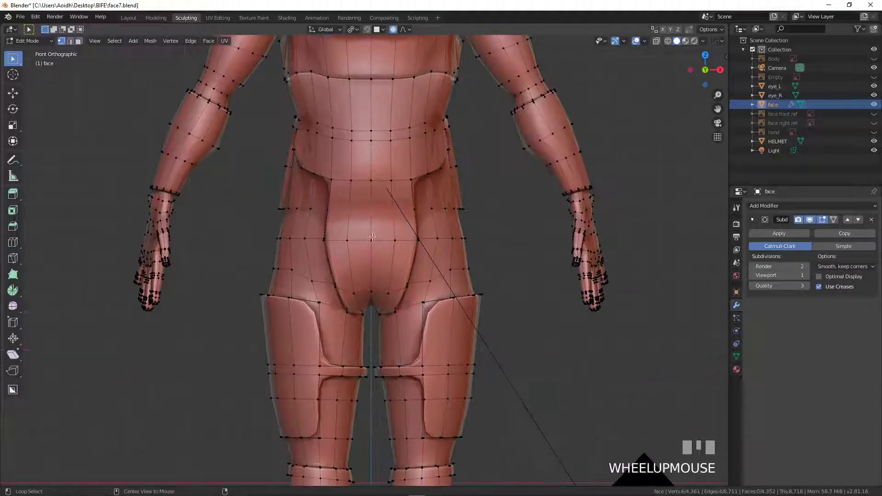
{"action": "left_click", "coordinate": [384, 239], "text": "alt"}
{"action": "middle_click_drag", "start_coordinate": [383, 240], "coordinate": [343, 257]}
{"action": "left_click", "coordinate": [389, 248], "text": "alt+shift"}
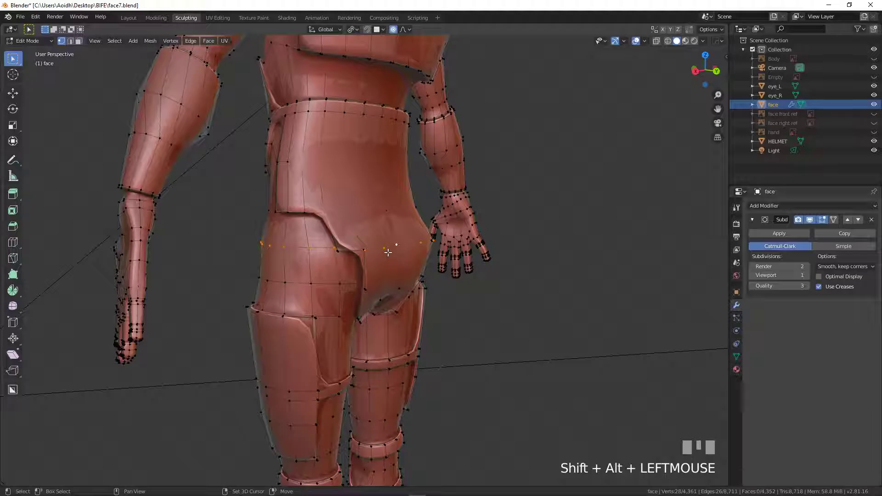
{"action": "key", "text": "shift+s"}
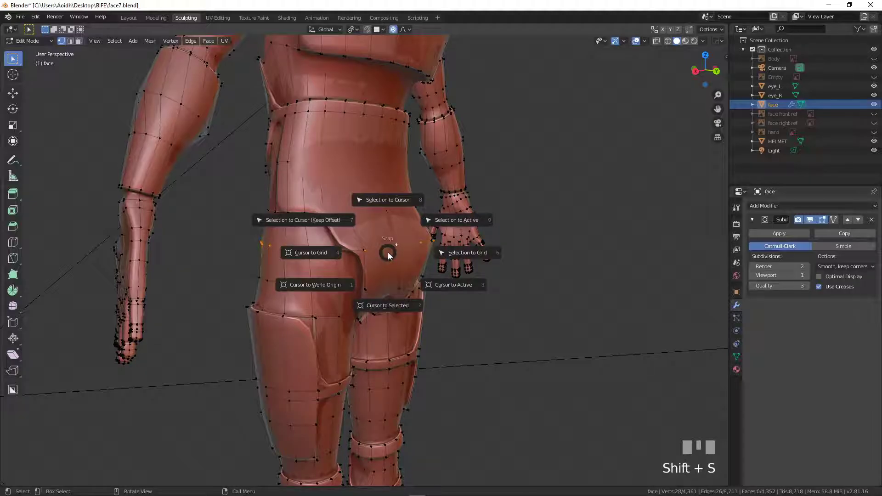
{"action": "left_click", "coordinate": [387, 306]}
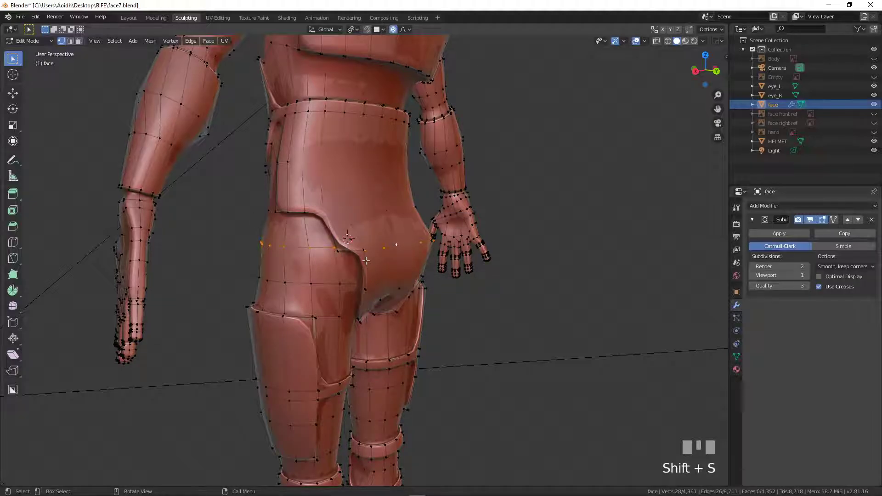
{"action": "key", "text": "KP_1"}
{"action": "key", "text": "Tab"}
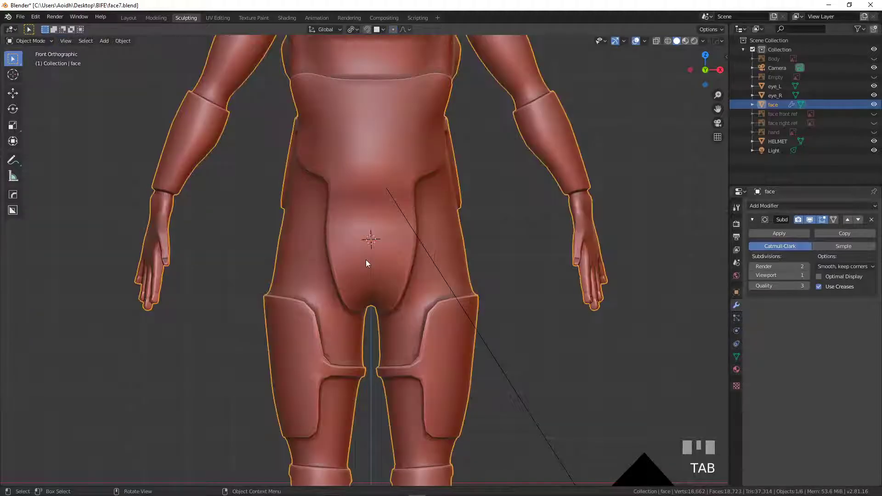
Add an armature at the 3D cursor in the pelvis.
{"action": "scroll", "coordinate": [366, 260], "scroll_direction": "down", "scroll_amount": 3}
{"action": "middle_click_drag", "start_coordinate": [364, 231], "coordinate": [362, 273], "text": "shift"}
{"action": "key", "text": "shift+a"}
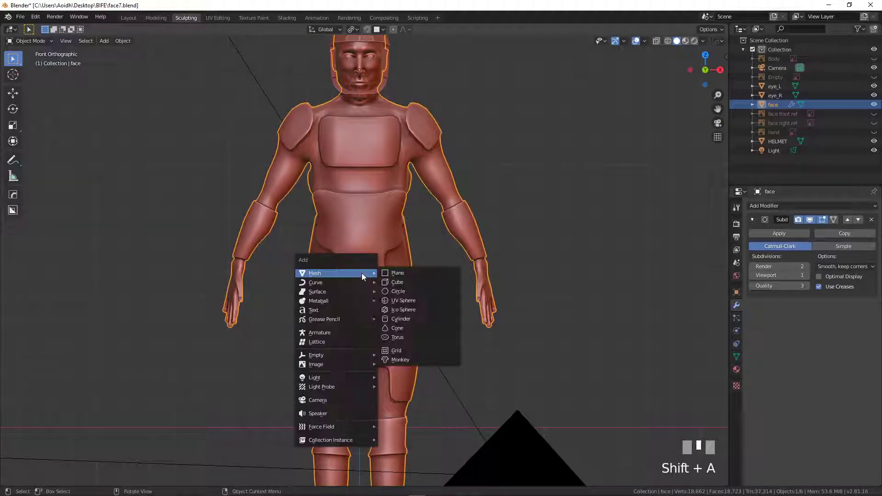
{"action": "left_click", "coordinate": [346, 334]}
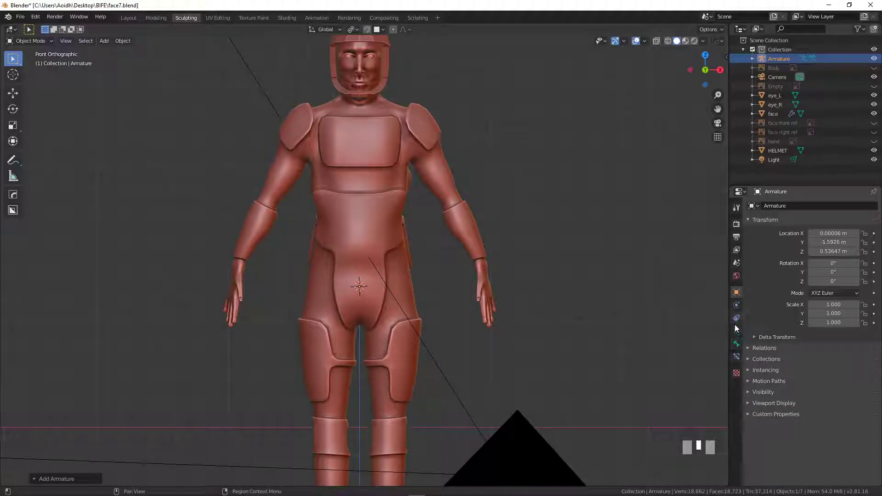
Widen the properties area and display the armature's data settings.
{"action": "left_click_drag", "start_coordinate": [730, 305], "coordinate": [643, 339]}
{"action": "left_click", "coordinate": [645, 331]}
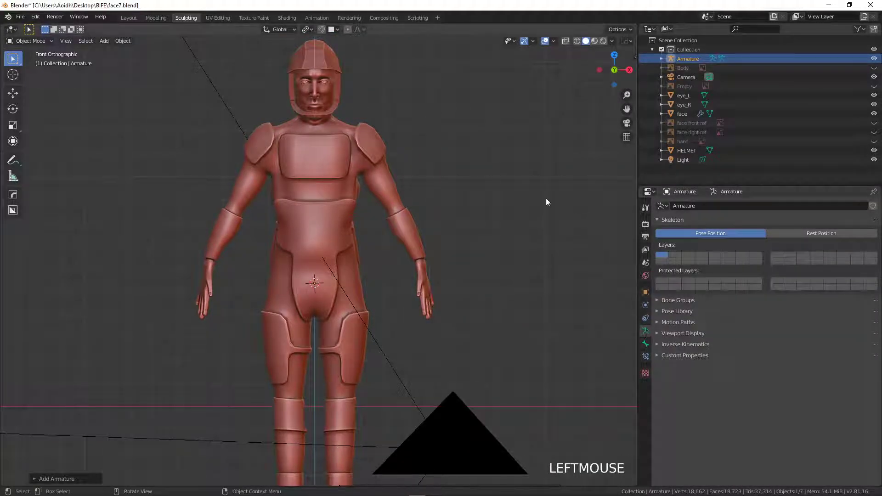
{"action": "left_click", "coordinate": [645, 344]}
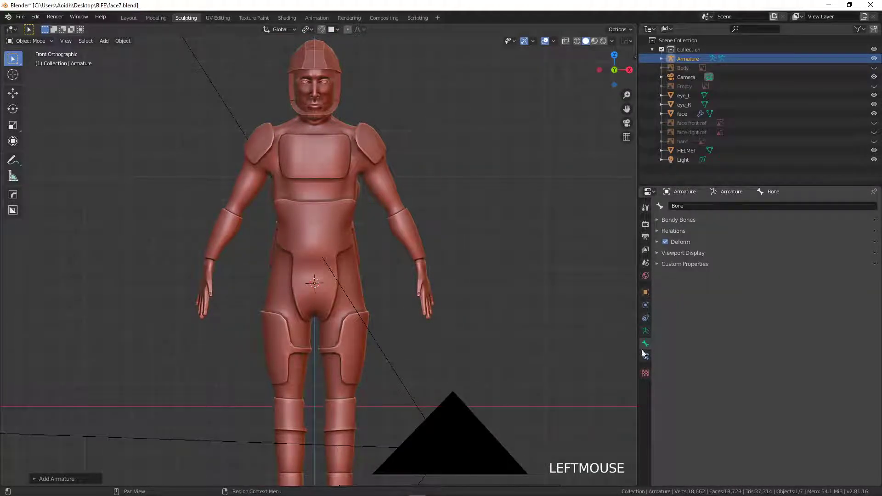
{"action": "left_click", "coordinate": [645, 331]}
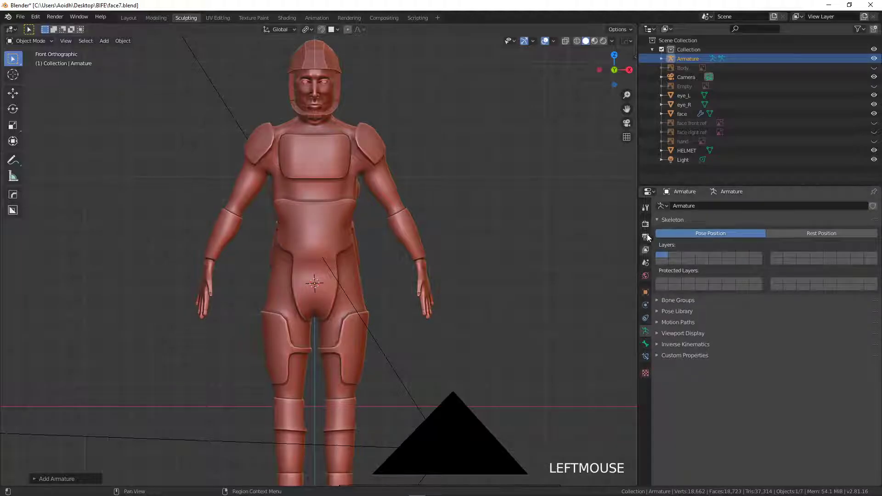
Rename the armature object as SciFi Rig.
{"action": "left_click", "coordinate": [689, 59]}
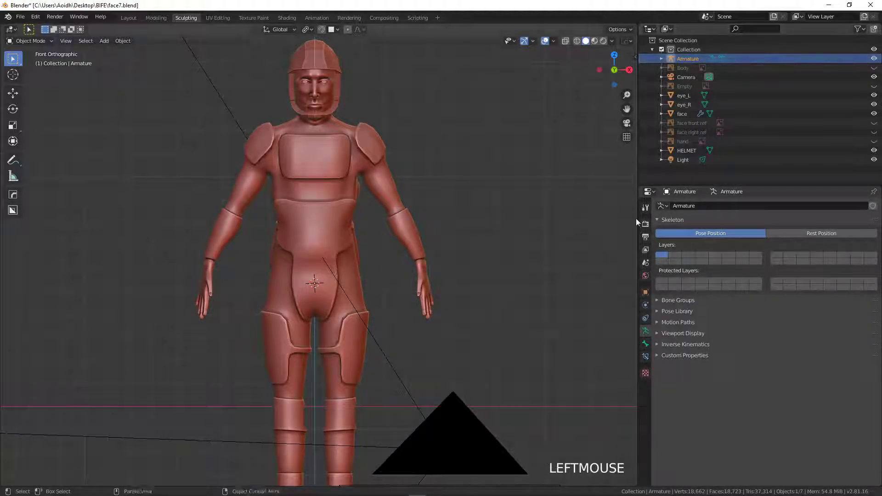
{"action": "right_click", "coordinate": [692, 59]}
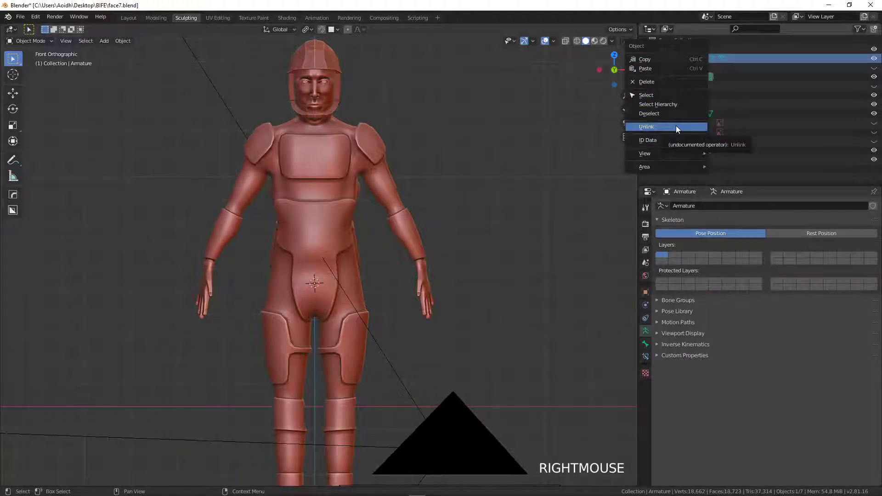
{"action": "left_click", "coordinate": [719, 61]}
{"action": "left_click", "coordinate": [693, 60], "text": "ctrl"}
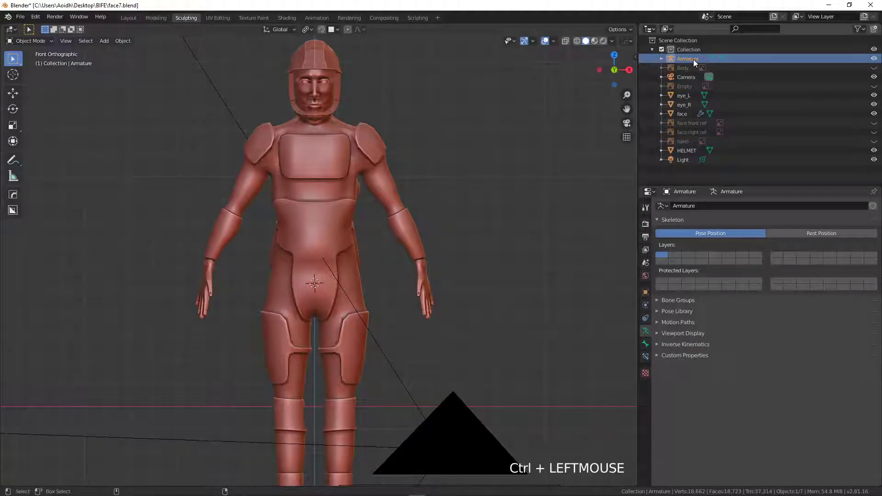
{"action": "left_click", "coordinate": [694, 59]}
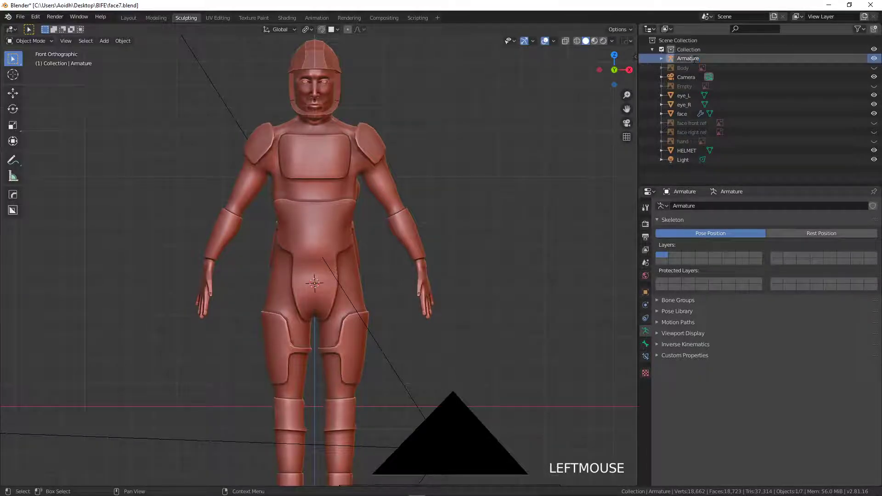
{"action": "left_click_drag", "start_coordinate": [692, 58], "coordinate": [657, 60]}
{"action": "type", "text": "SciFi Rig"}
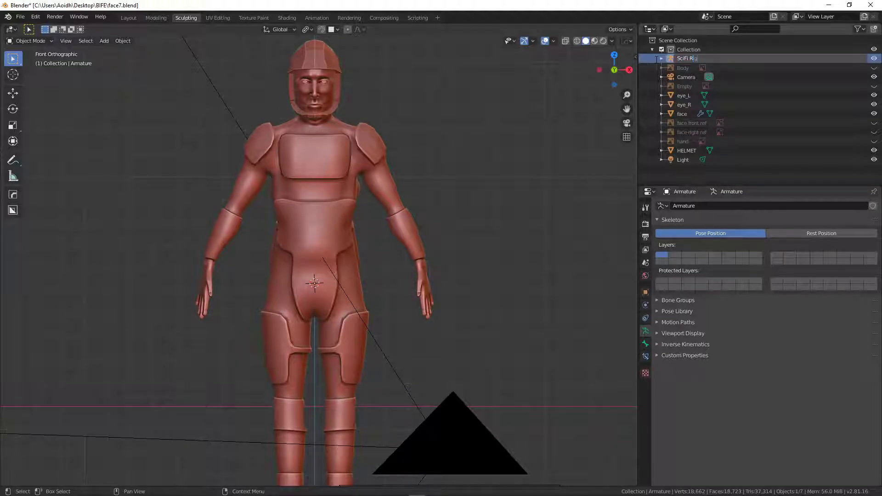
{"action": "key", "text": "Return"}
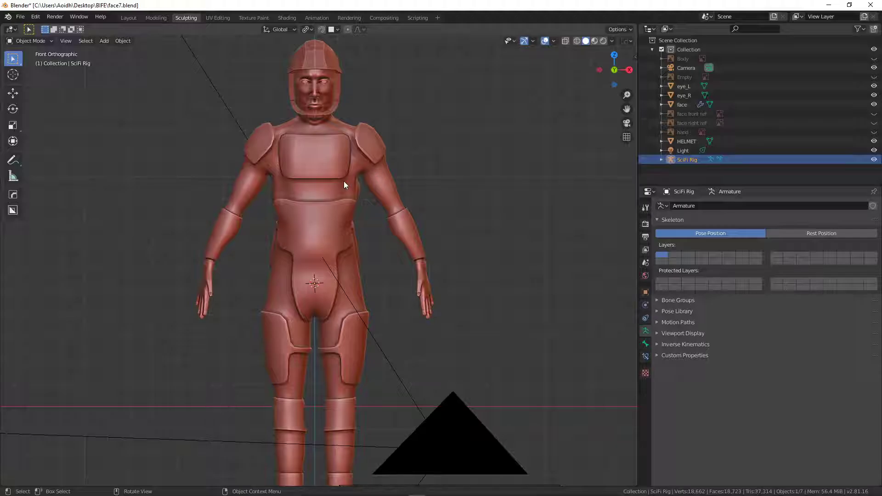
Put the SciFi Rig armature in Edit Mode, select its whole bone and examine it from behind the body.
{"action": "left_click", "coordinate": [29, 40]}
{"action": "left_click", "coordinate": [25, 59]}
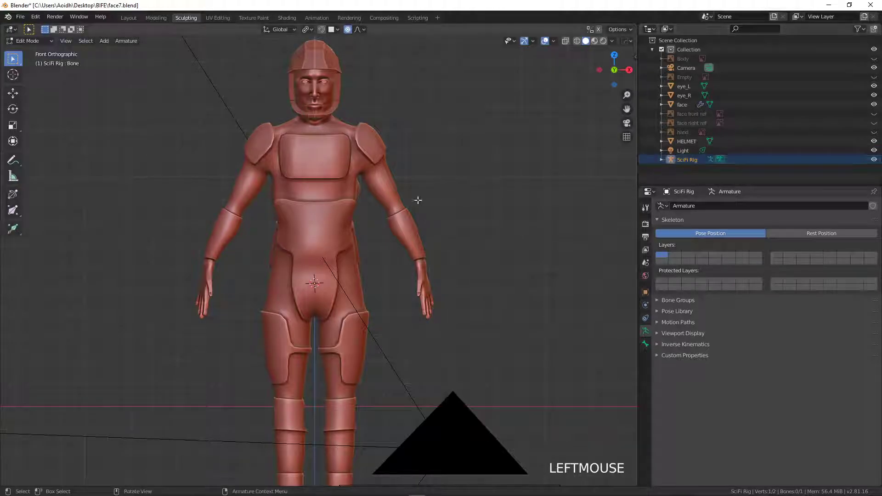
{"action": "key", "text": "a"}
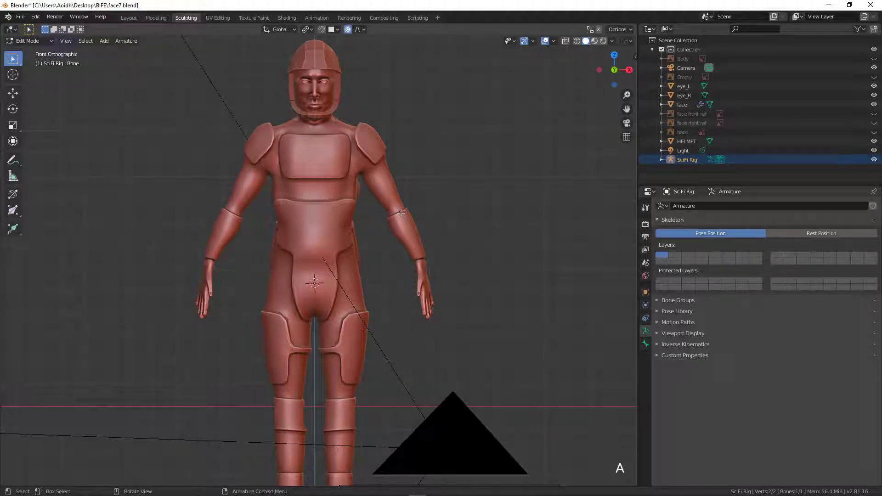
{"action": "key", "text": "Tab"}
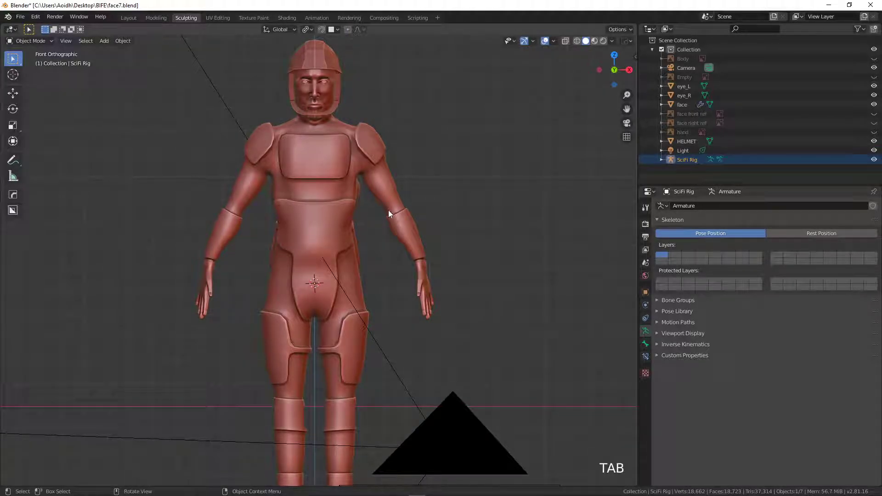
{"action": "left_click", "coordinate": [44, 41]}
{"action": "left_click", "coordinate": [46, 60]}
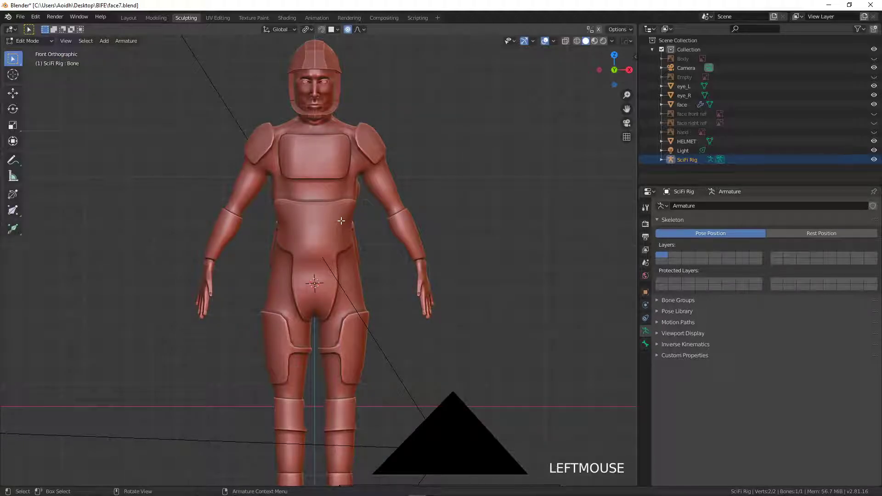
{"action": "key", "text": "a"}
{"action": "middle_click_drag", "start_coordinate": [390, 239], "coordinate": [315, 247]}
{"action": "scroll", "coordinate": [275, 238], "scroll_direction": "up", "scroll_amount": 2}
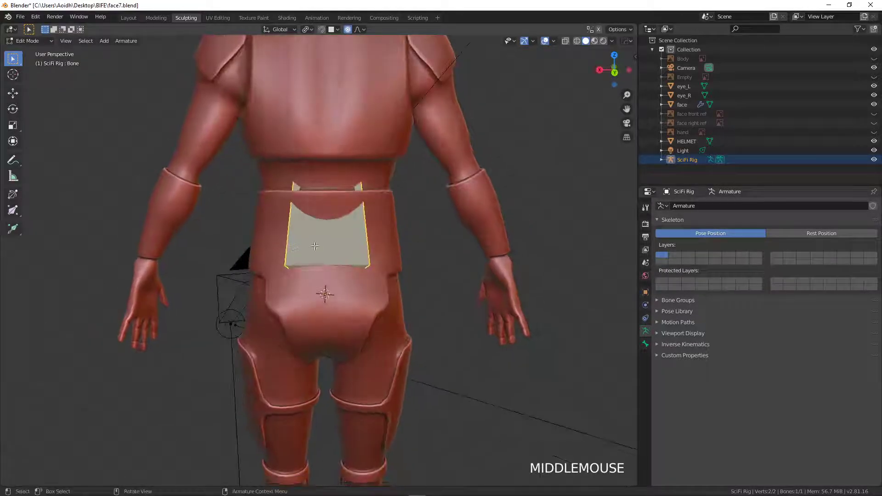
{"action": "key", "text": "Tab"}
{"action": "key", "text": "Tab"}
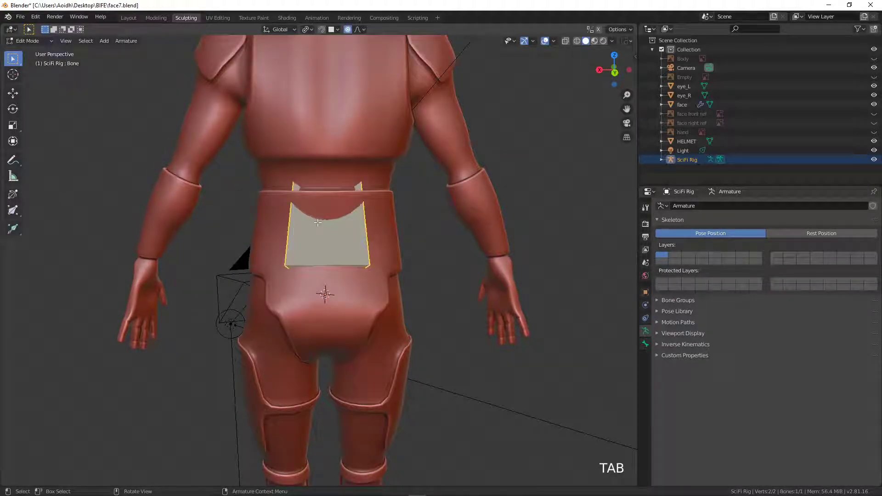
{"action": "scroll", "coordinate": [318, 223], "scroll_direction": "down", "scroll_amount": 3}
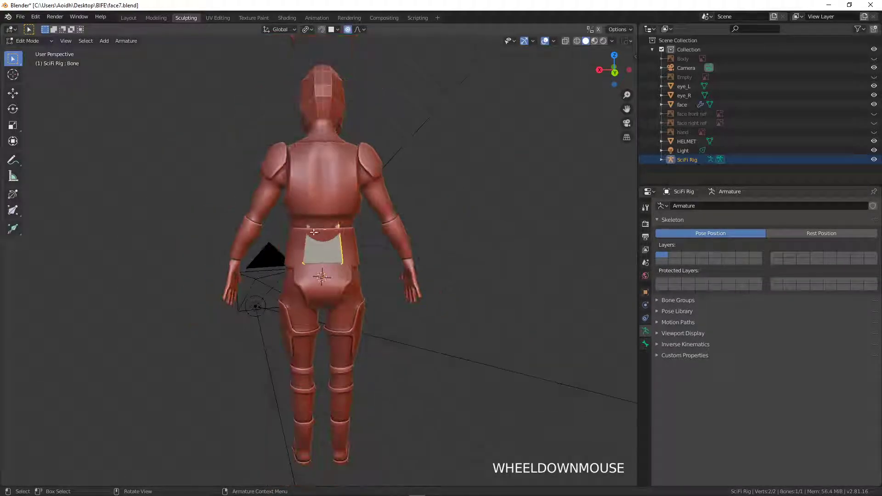
Set the armature to display In Front of the body mesh and return to the front view.
{"action": "left_click", "coordinate": [659, 329]}
{"action": "left_click", "coordinate": [863, 358]}
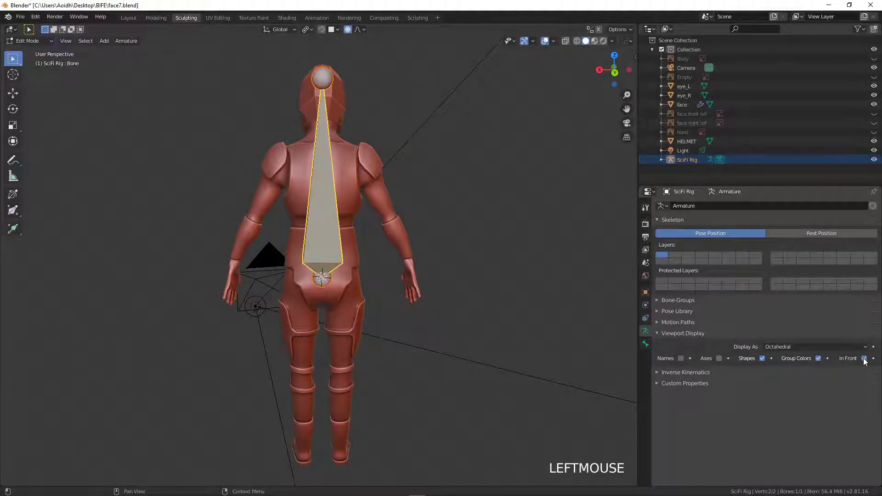
{"action": "key", "text": "KP_1"}
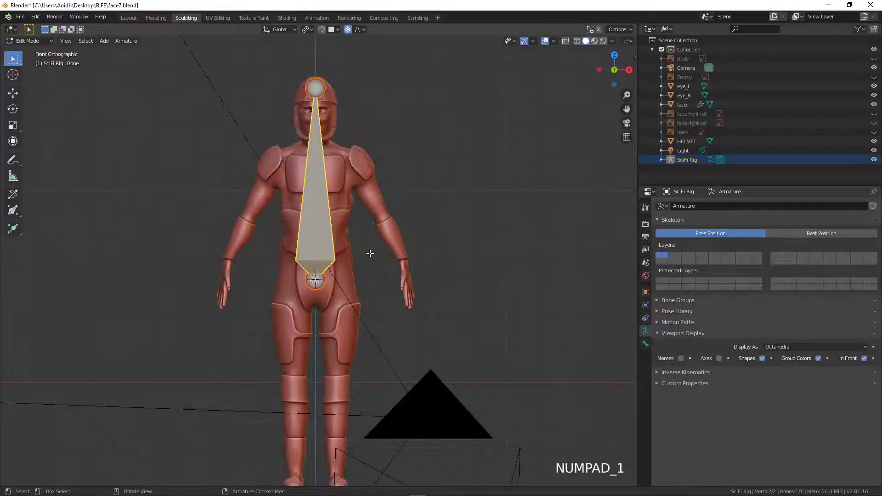
Switch the rig to Object Mode and enable the Bones viewport overlay.
{"action": "key", "text": "Tab"}
{"action": "key", "text": "Tab"}
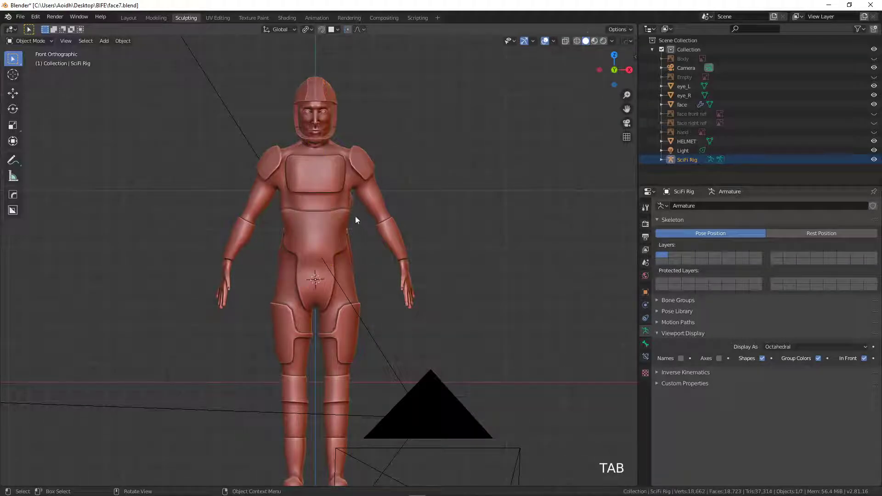
{"action": "key", "text": "Tab"}
{"action": "left_click", "coordinate": [554, 41]}
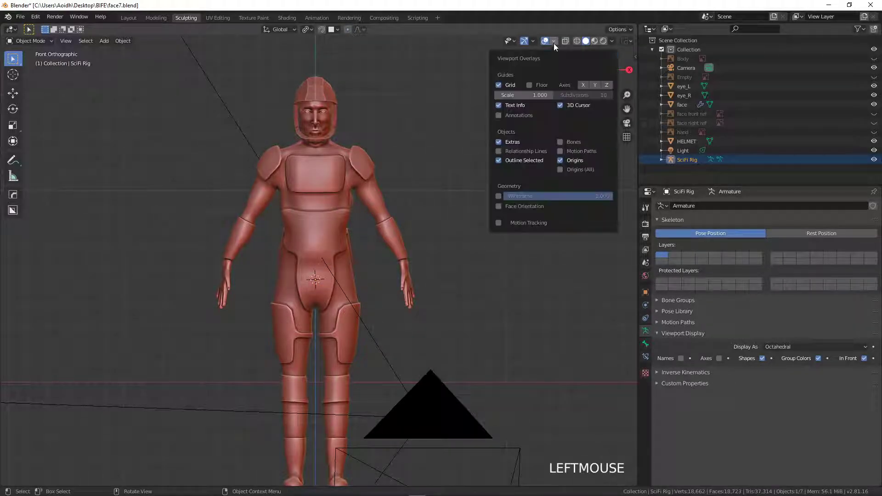
{"action": "left_click", "coordinate": [564, 143]}
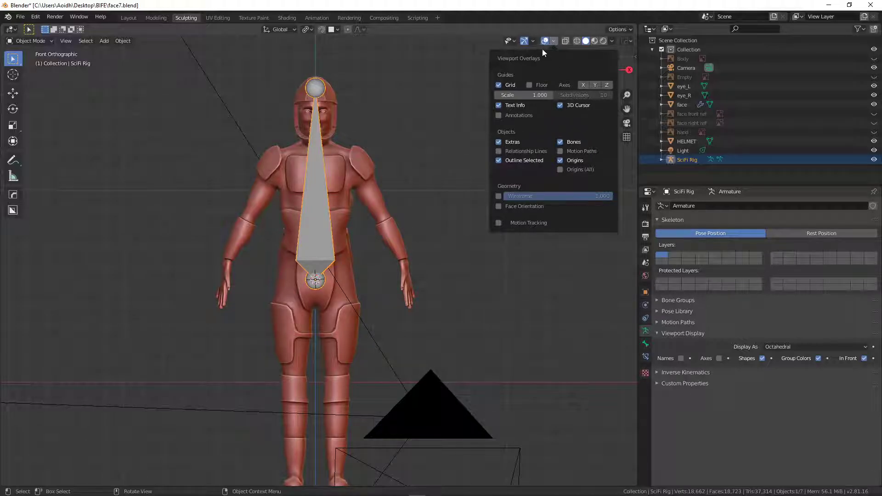
Edit the armature and lower the bone's upper tip straight down along Z to the lower abdomen, leaving it about 0.2 m long.
{"action": "left_click", "coordinate": [552, 43]}
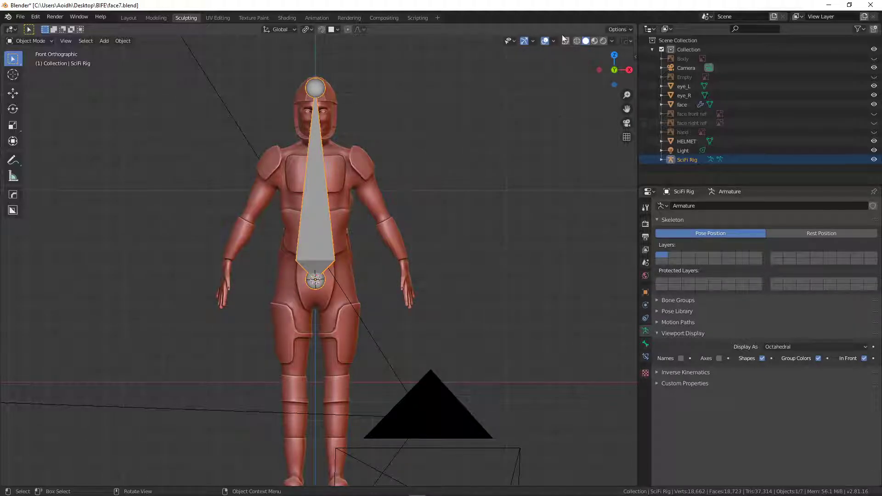
{"action": "left_click", "coordinate": [554, 42]}
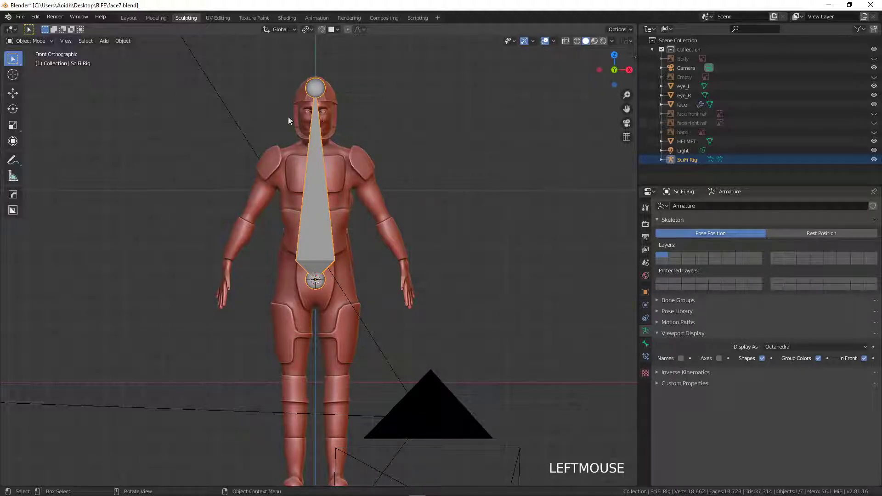
{"action": "middle_click_drag", "start_coordinate": [363, 107], "coordinate": [389, 132], "text": "shift"}
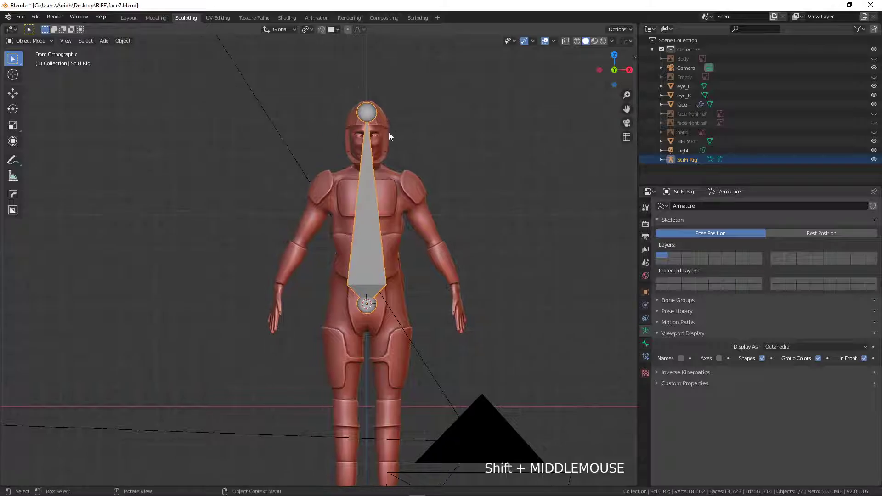
{"action": "scroll", "coordinate": [389, 132], "scroll_direction": "up", "scroll_amount": 2}
{"action": "key", "text": "Tab"}
{"action": "left_click", "coordinate": [391, 52]}
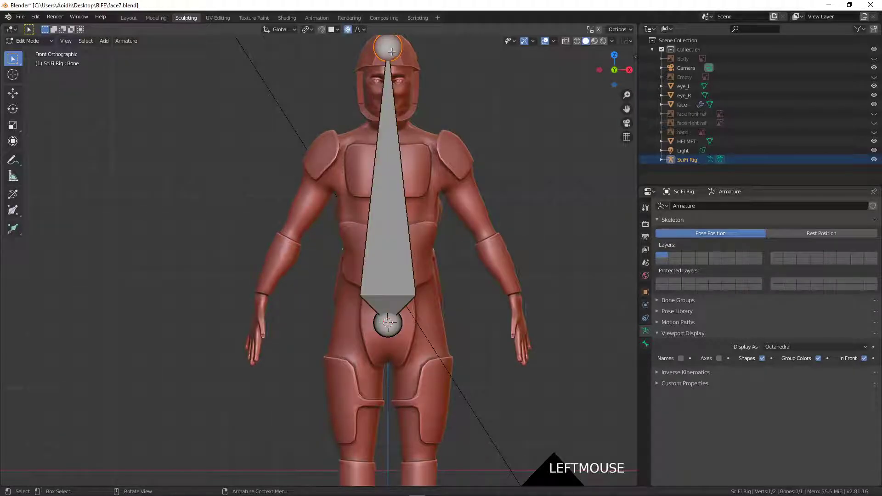
{"action": "key", "text": "g"}
{"action": "key", "text": "z"}
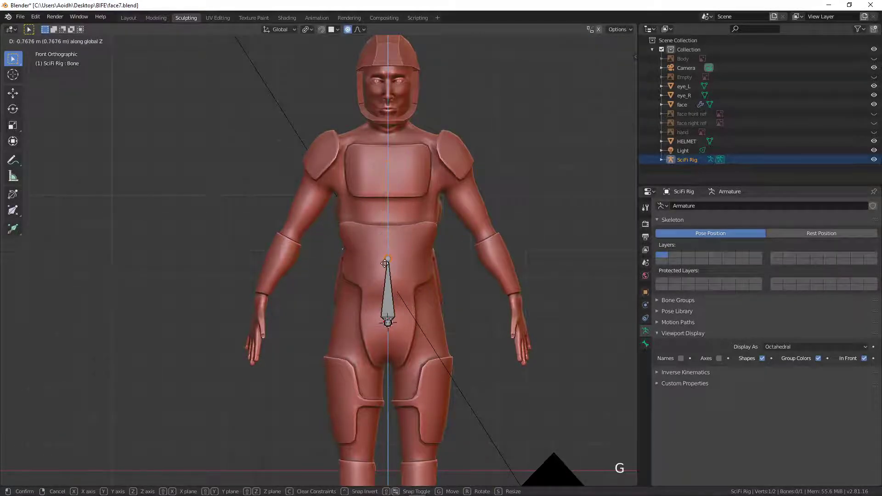
{"action": "left_click", "coordinate": [386, 269]}
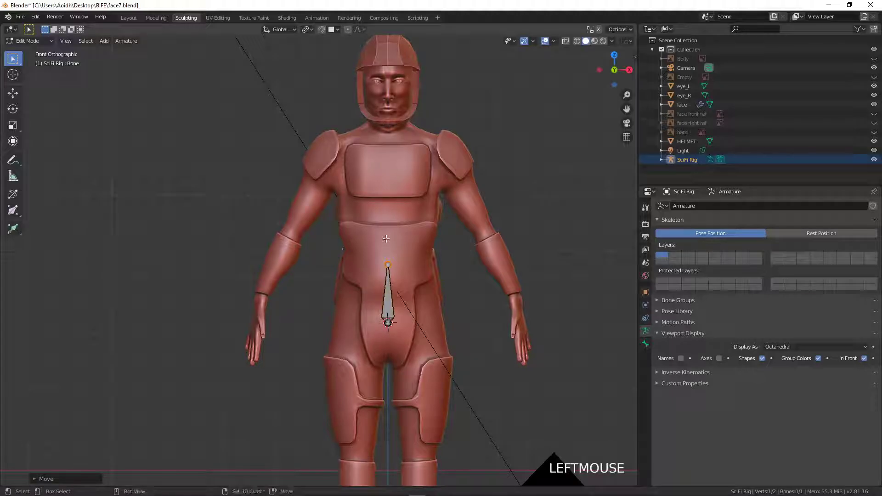
In the right side view, shift the pelvis bone's upper tip slightly forward to about Y -0.03 m, tilting the bone.
{"action": "middle_click_drag", "start_coordinate": [384, 248], "coordinate": [357, 219], "text": "shift"}
{"action": "key", "text": "KP_3"}
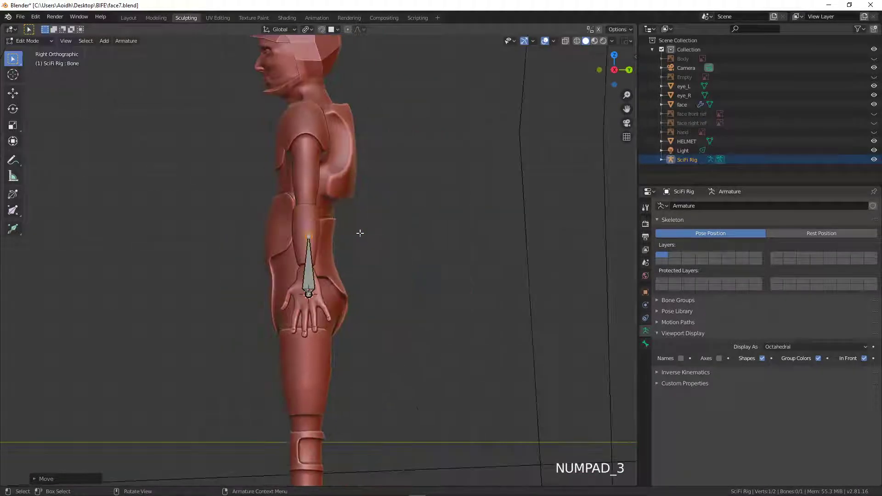
{"action": "middle_click_drag", "start_coordinate": [344, 256], "coordinate": [367, 302], "text": "shift"}
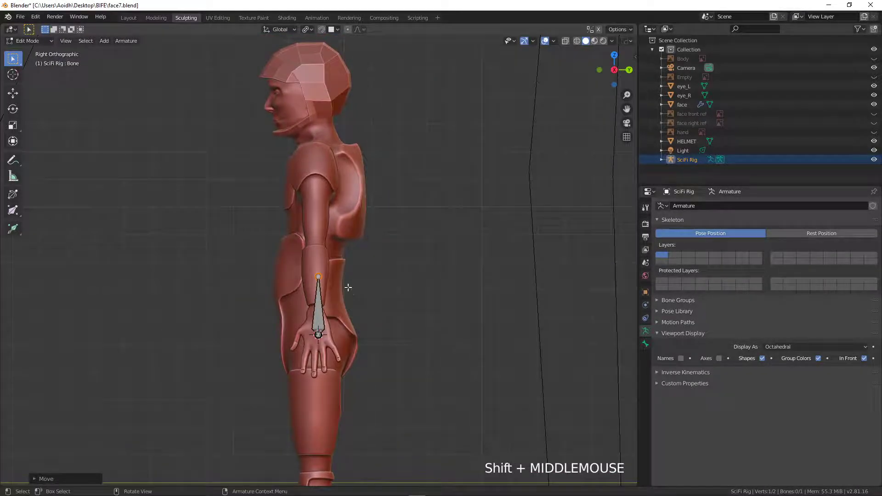
{"action": "key", "text": "g"}
{"action": "left_click", "coordinate": [325, 277]}
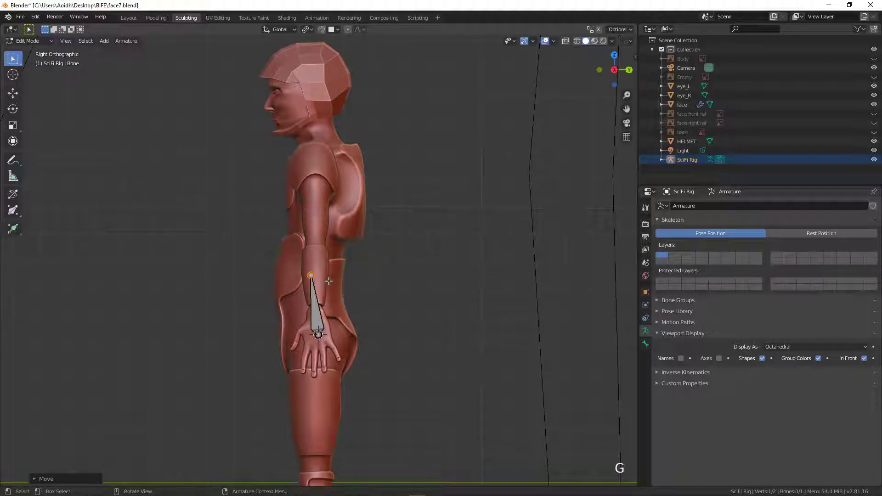
Extrude three spine bones upward from the pelvis bone, following the torso's curve, with tips at about Z 0.40, 0.56 and 0.67 m.
{"action": "key", "text": "e"}
{"action": "left_click", "coordinate": [323, 227]}
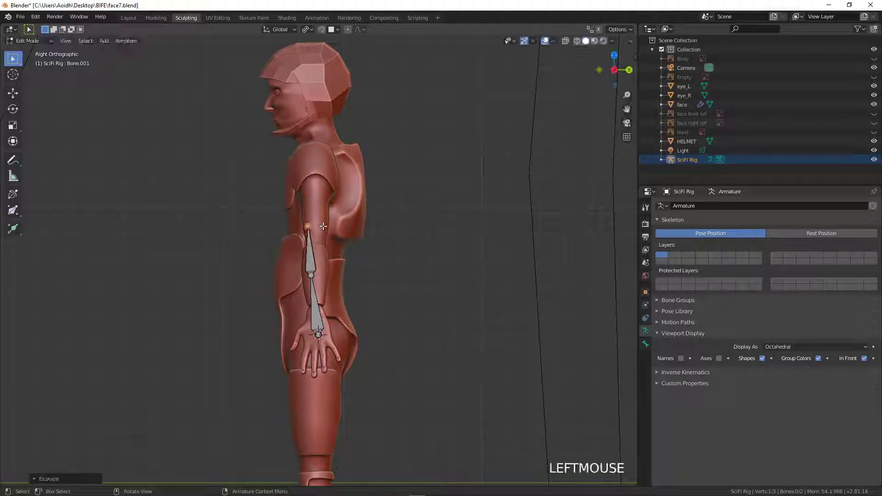
{"action": "key", "text": "e"}
{"action": "left_click", "coordinate": [333, 179]}
{"action": "key", "text": "e"}
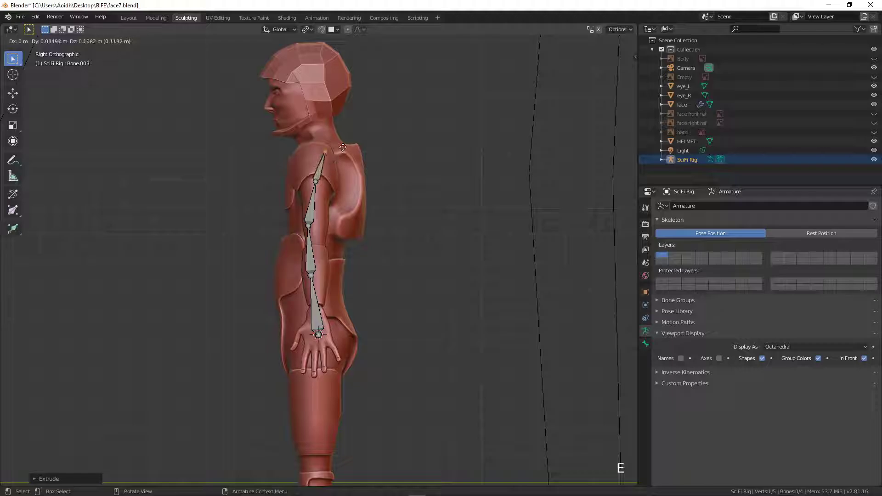
{"action": "left_click", "coordinate": [343, 147]}
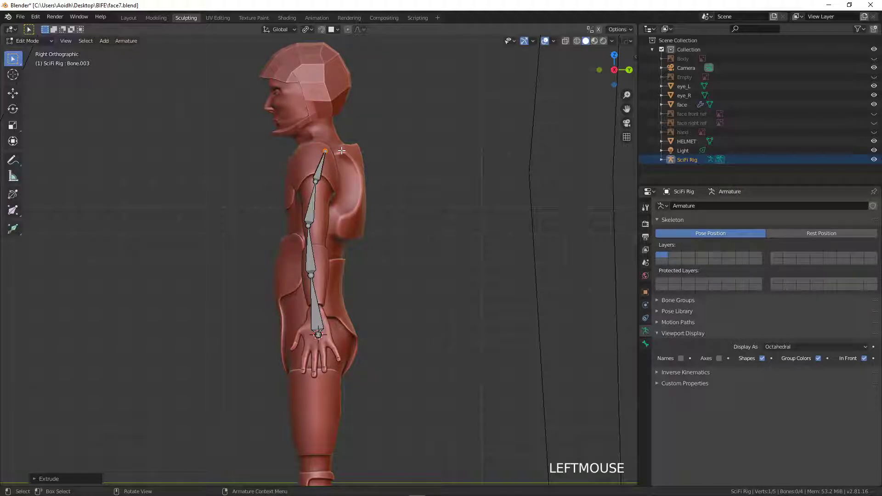
Extrude a neck bone up to about Z 0.76 m and a head bone from it to just above the helmet, about Z 1.11 m.
{"action": "key", "text": "e"}
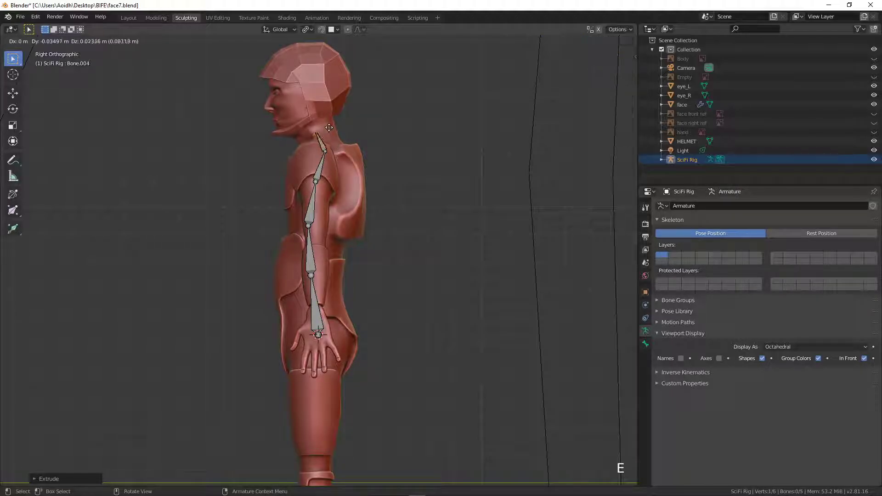
{"action": "left_click", "coordinate": [338, 136]}
{"action": "scroll", "coordinate": [338, 136], "scroll_direction": "down", "scroll_amount": 1}
{"action": "key", "text": "e"}
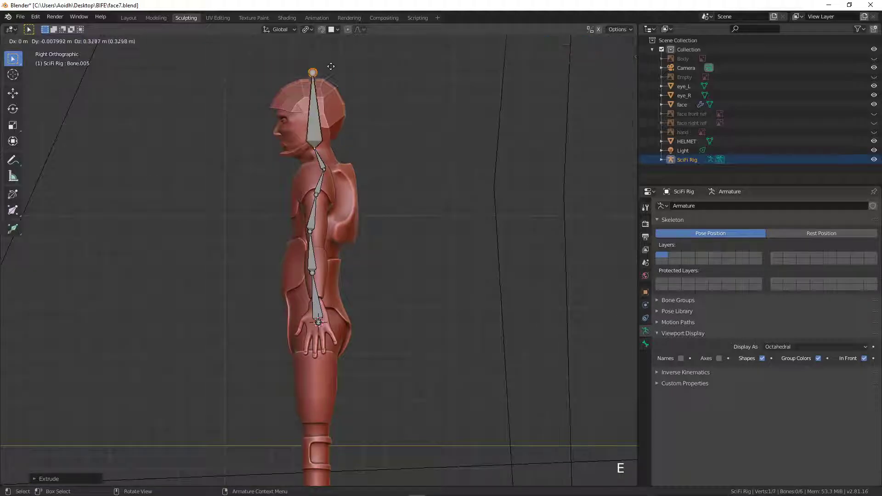
{"action": "left_click", "coordinate": [314, 67]}
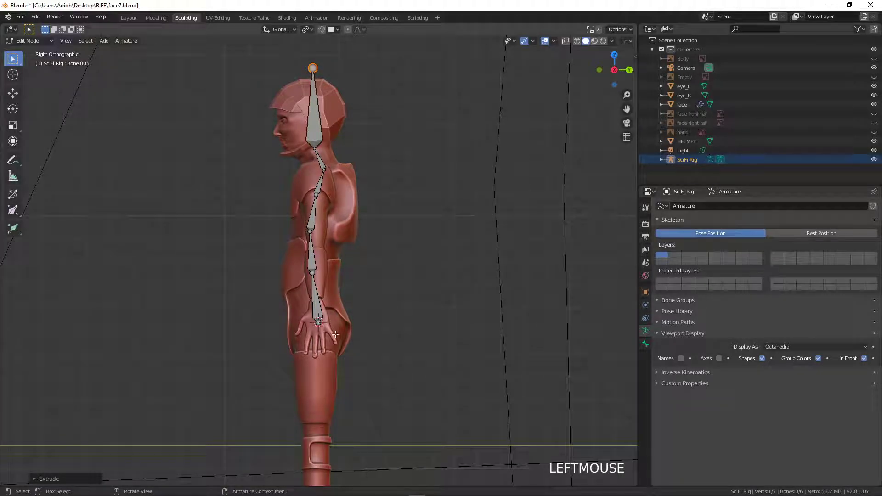
Extrude a bone about 0.54 m long straight backward along Y from the base joint of the pelvis bone.
{"action": "left_click", "coordinate": [320, 323]}
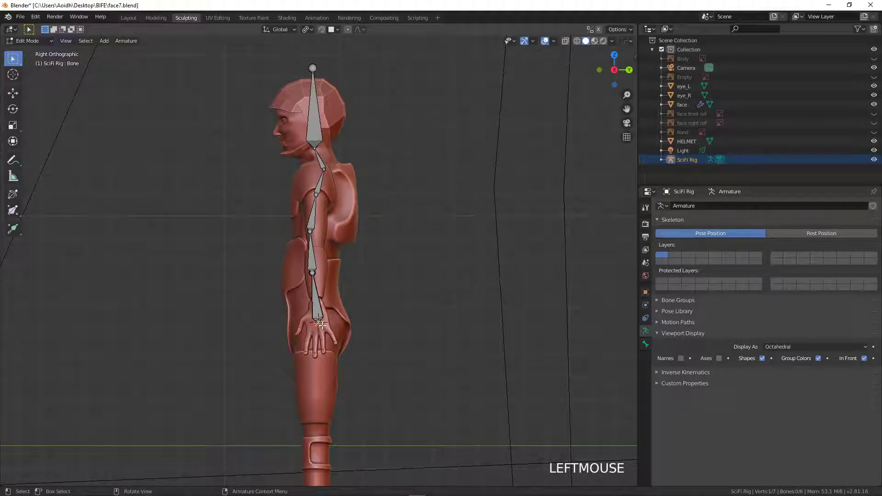
{"action": "key", "text": "e"}
{"action": "key", "text": "y"}
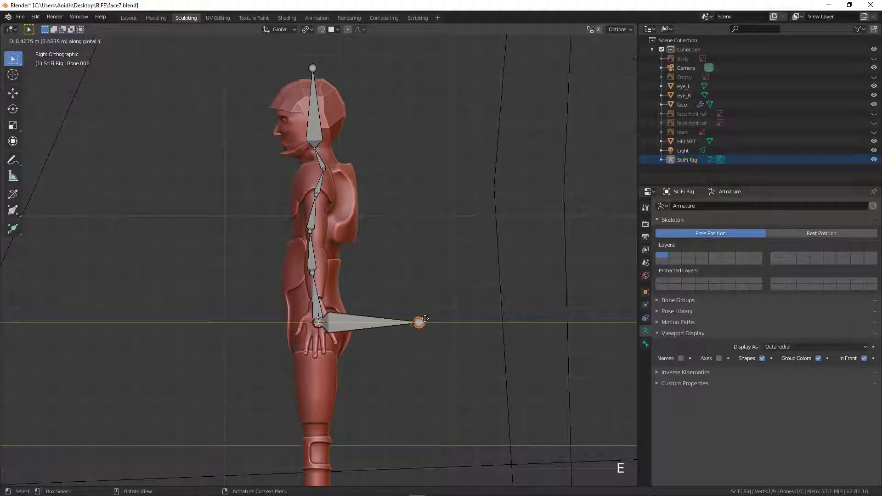
{"action": "left_click", "coordinate": [410, 321]}
Rename the horizontal bone behind the pelvis as bend.
{"action": "left_click", "coordinate": [400, 314]}
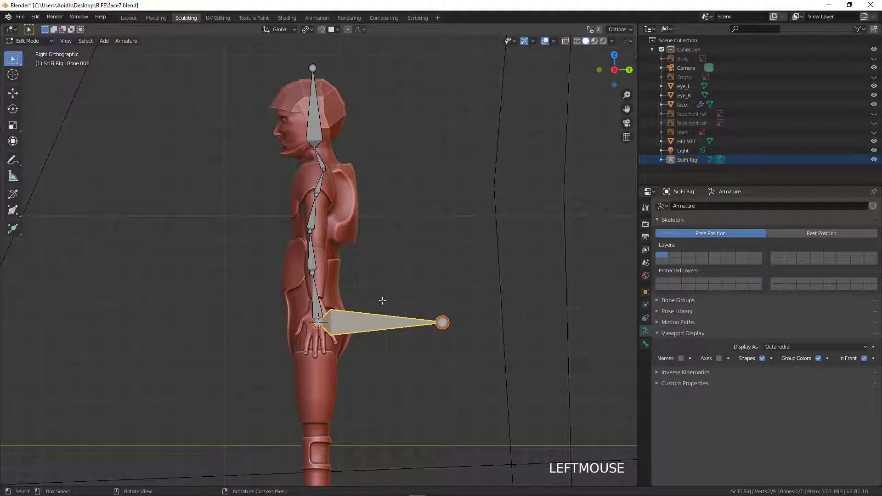
{"action": "left_click", "coordinate": [646, 343]}
{"action": "double_click", "coordinate": [703, 205]}
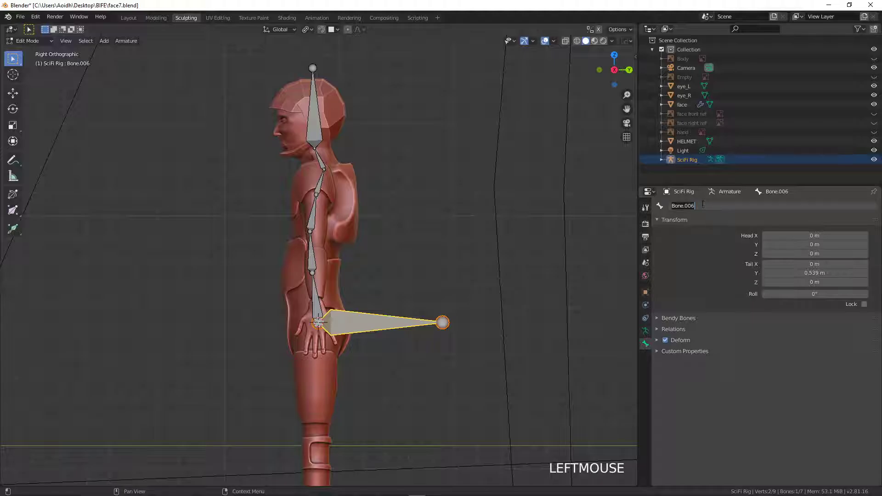
{"action": "type", "text": "bend"}
{"action": "key", "text": "Return"}
Rename the lowest spine bone as s1 and the bone directly above it as s2.
{"action": "left_click", "coordinate": [323, 296]}
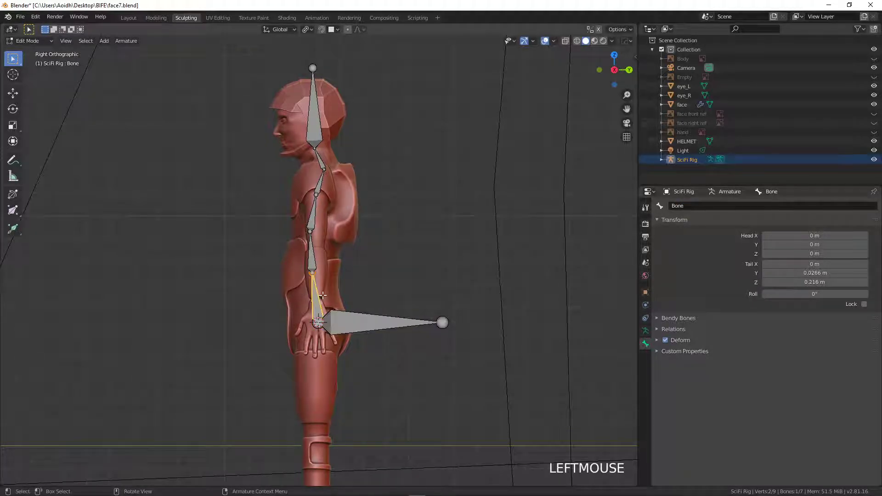
{"action": "double_click", "coordinate": [701, 206]}
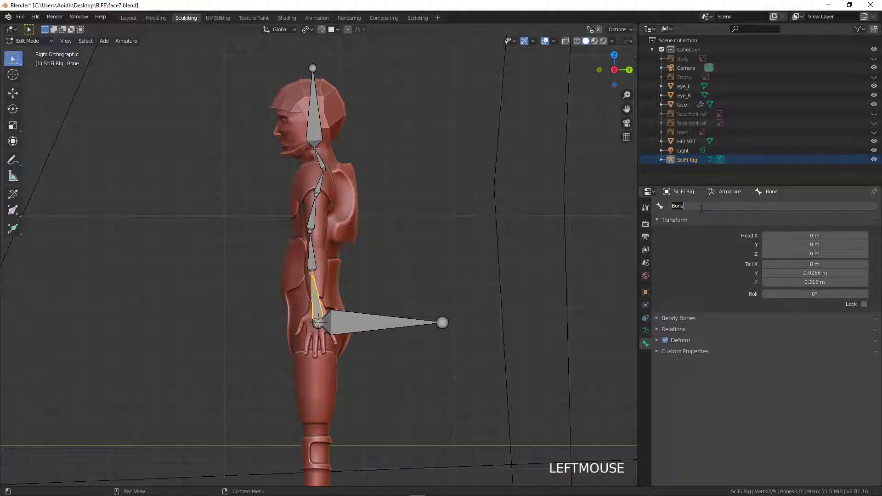
{"action": "type", "text": "s1"}
{"action": "key", "text": "Return"}
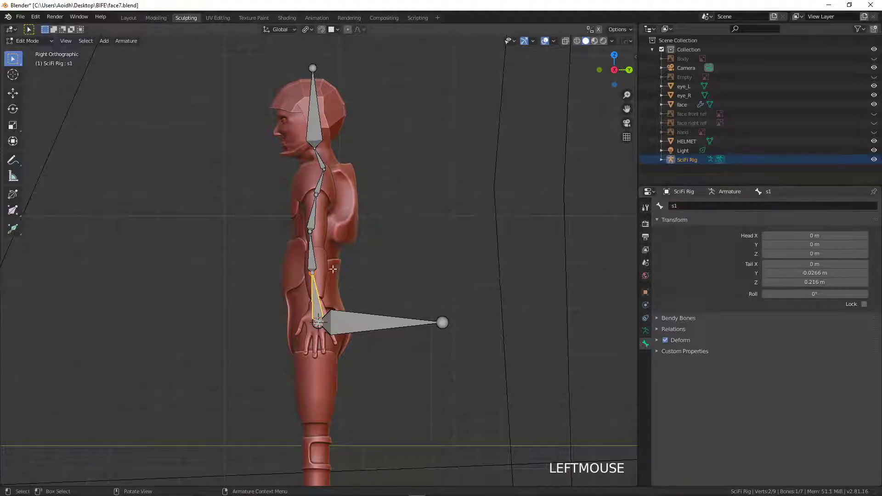
{"action": "left_click", "coordinate": [315, 262]}
{"action": "double_click", "coordinate": [701, 205]}
{"action": "type", "text": "s2"}
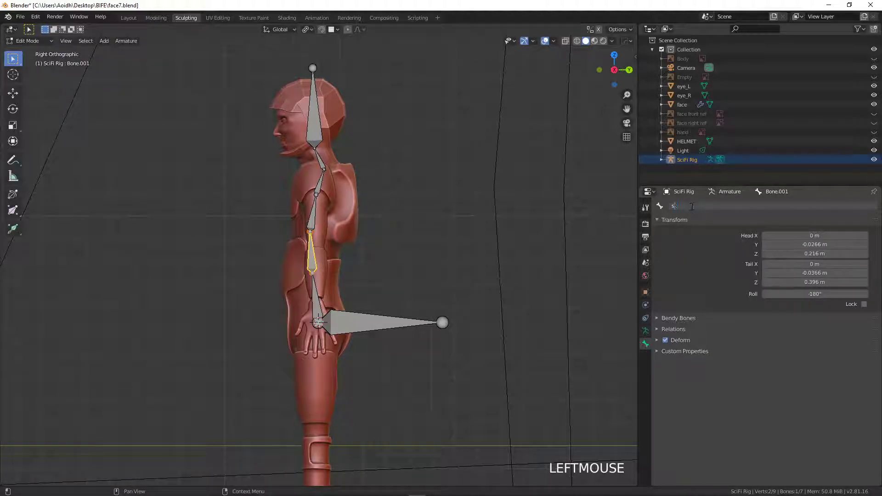
{"action": "key", "text": "Return"}
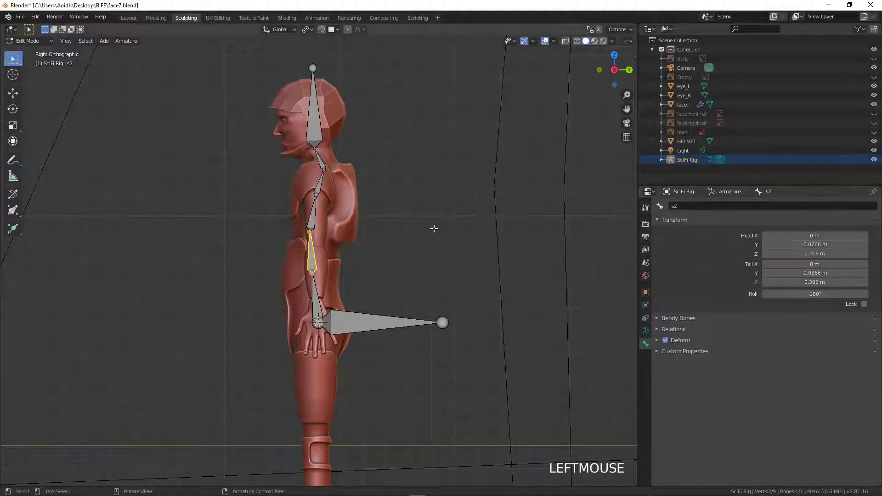
Rename the third spine bone as s3 and the short upper-chest bone above it as s4.
{"action": "left_click", "coordinate": [343, 219]}
{"action": "double_click", "coordinate": [694, 206]}
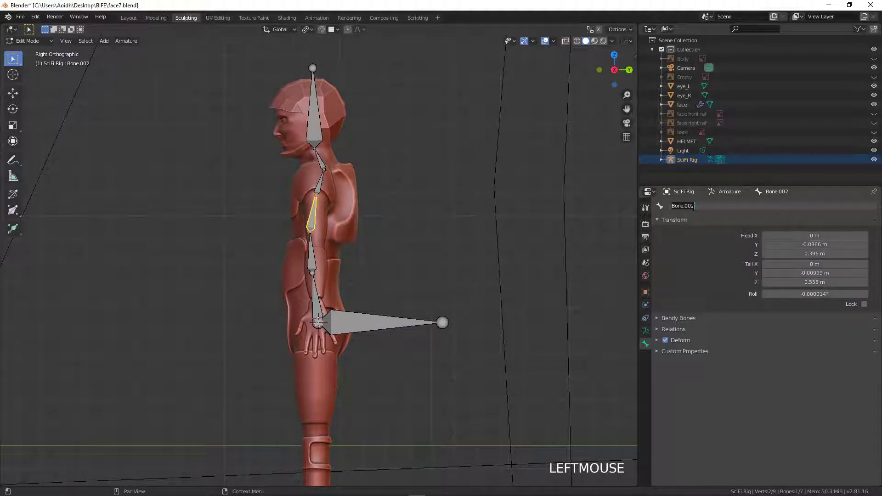
{"action": "type", "text": "s3"}
{"action": "key", "text": "Return"}
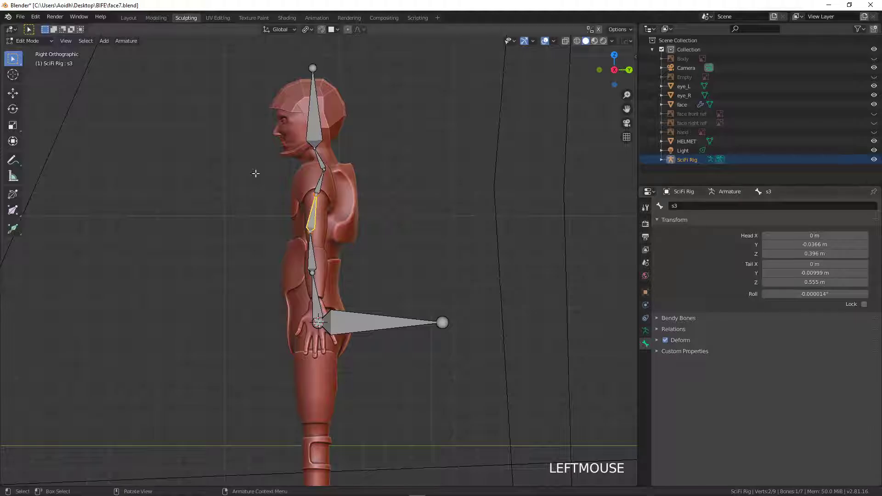
{"action": "left_click", "coordinate": [325, 179]}
{"action": "double_click", "coordinate": [699, 206]}
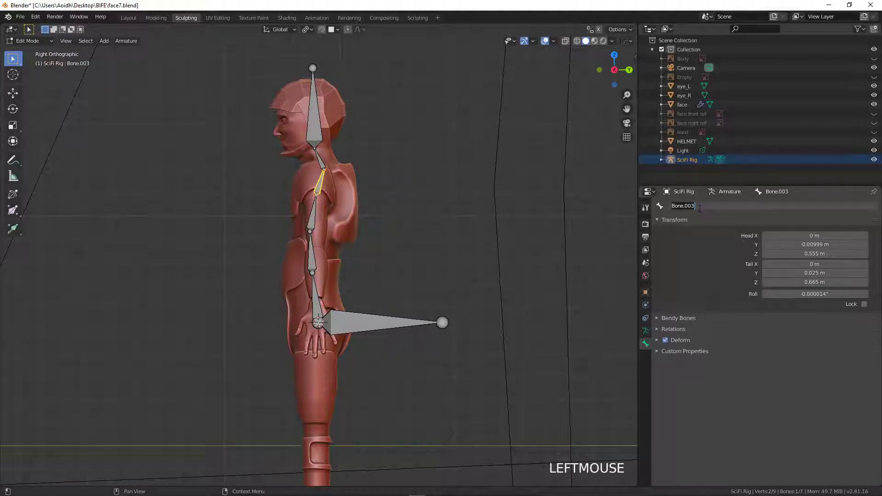
{"action": "type", "text": "s4"}
{"action": "key", "text": "Return"}
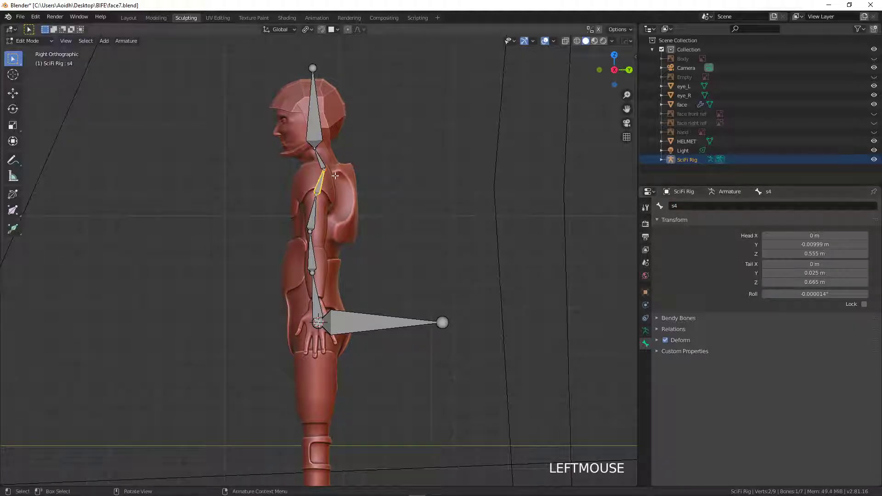
Rename the bone above s4 as neck and the topmost bone as head.
{"action": "left_click", "coordinate": [318, 161]}
{"action": "double_click", "coordinate": [684, 205]}
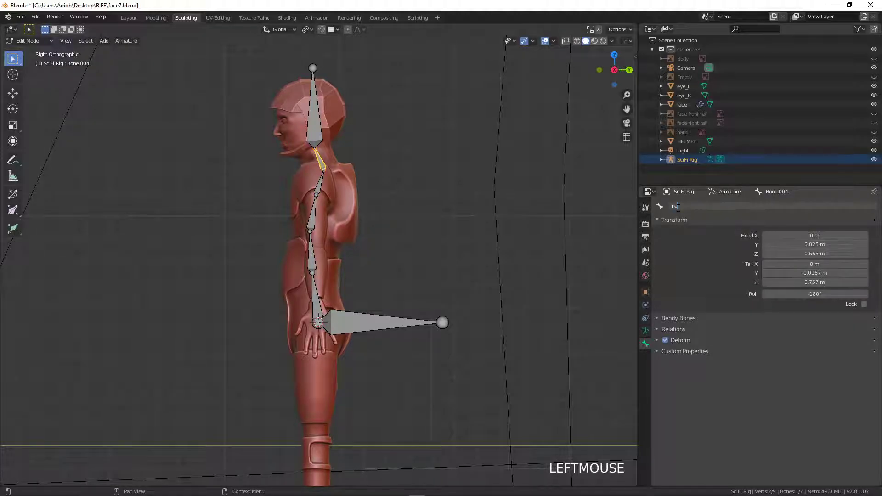
{"action": "type", "text": "ck"}
{"action": "key", "text": "Return"}
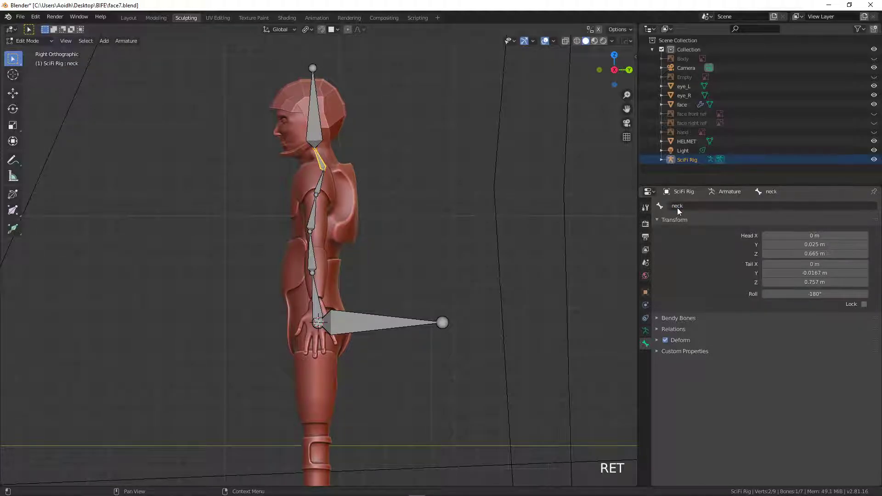
{"action": "left_click", "coordinate": [321, 116]}
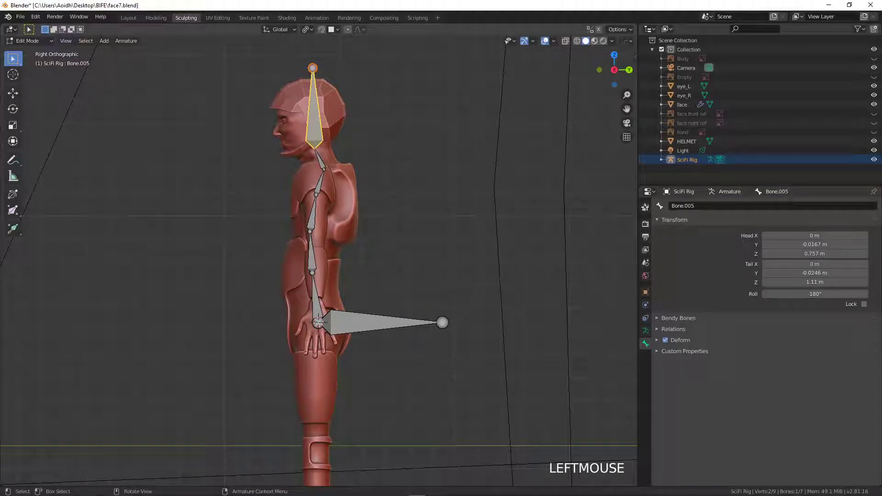
{"action": "left_click", "coordinate": [714, 208]}
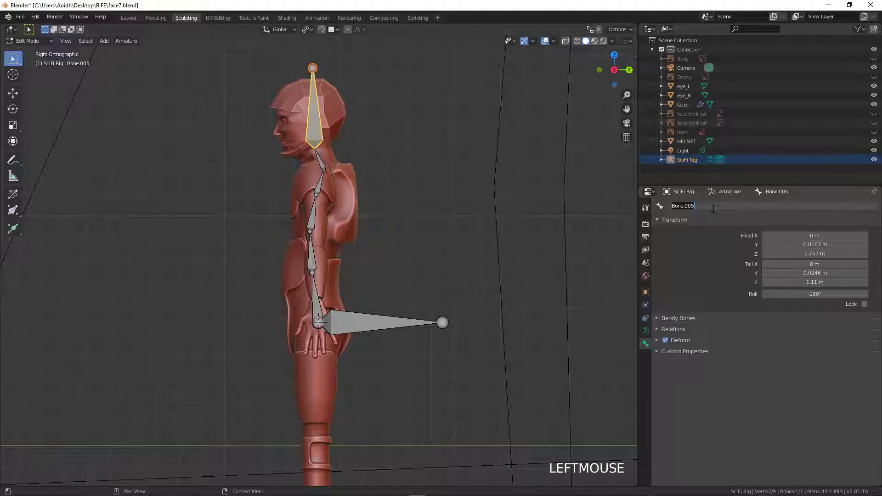
{"action": "type", "text": "head"}
{"action": "key", "text": "Return"}
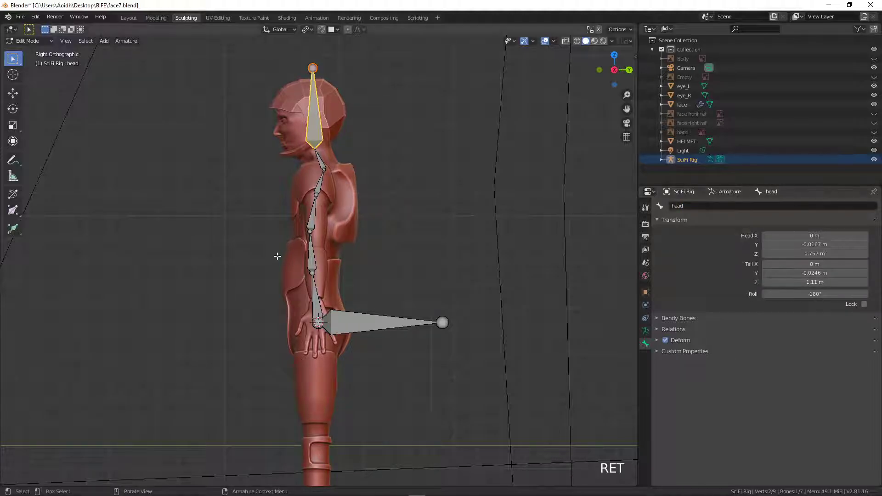
Enable X-Axis Mirror for editing the armature in front view.
{"action": "key", "text": "KP_1"}
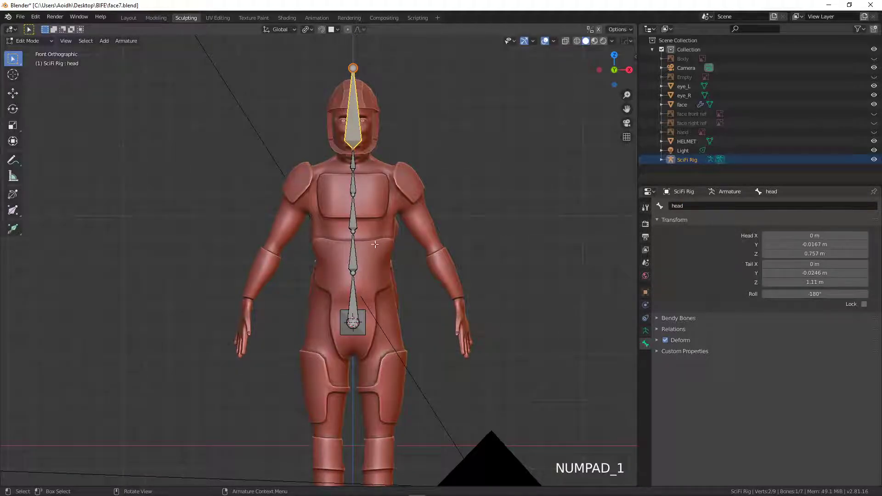
{"action": "scroll", "coordinate": [396, 377], "scroll_direction": "down", "scroll_amount": 4}
{"action": "scroll", "coordinate": [387, 360], "scroll_direction": "up", "scroll_amount": 2}
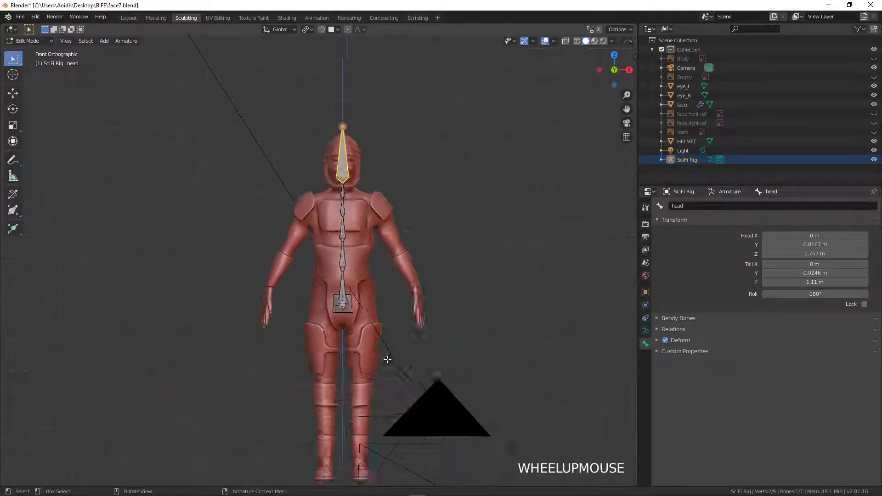
{"action": "scroll", "coordinate": [388, 359], "scroll_direction": "up", "scroll_amount": 1}
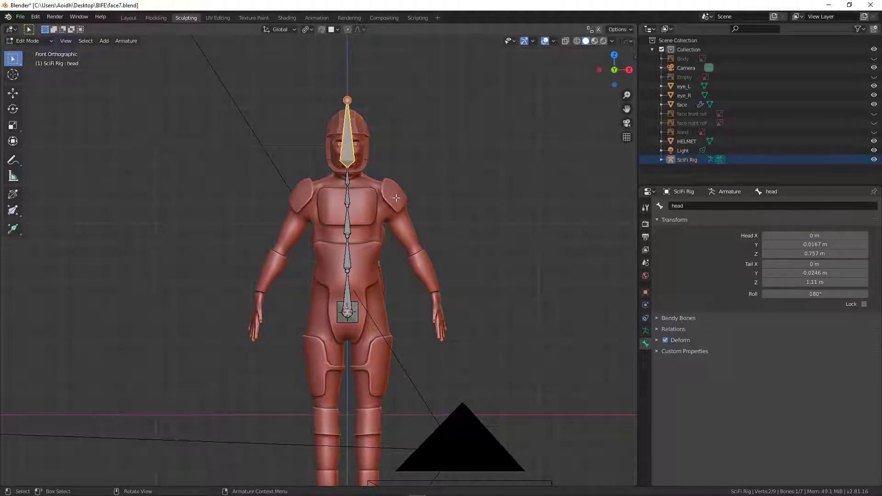
{"action": "left_click", "coordinate": [611, 29]}
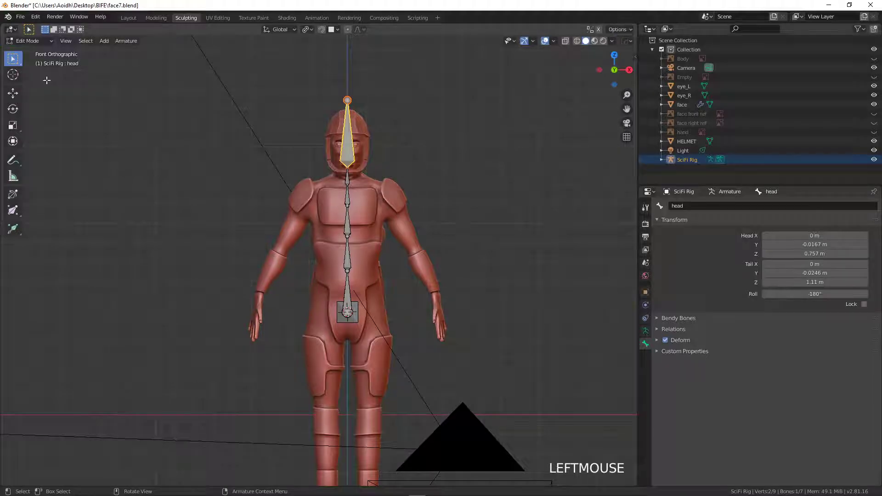
{"action": "left_click", "coordinate": [617, 30]}
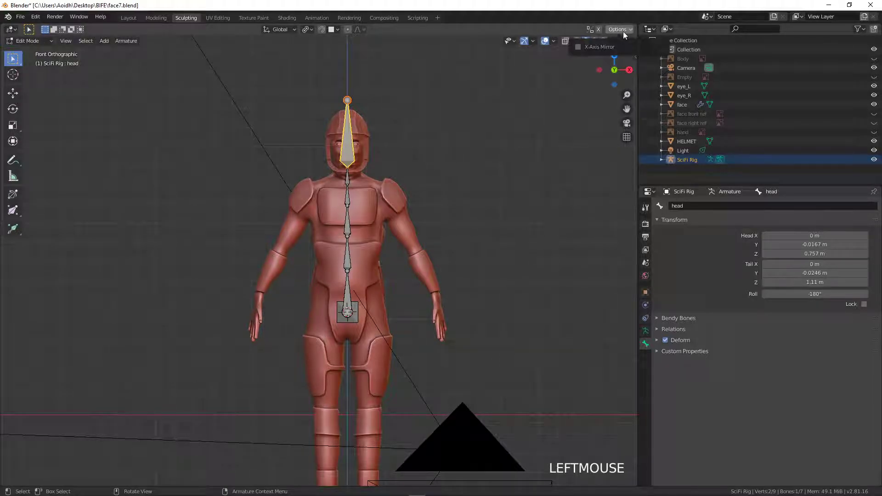
{"action": "left_click", "coordinate": [577, 47]}
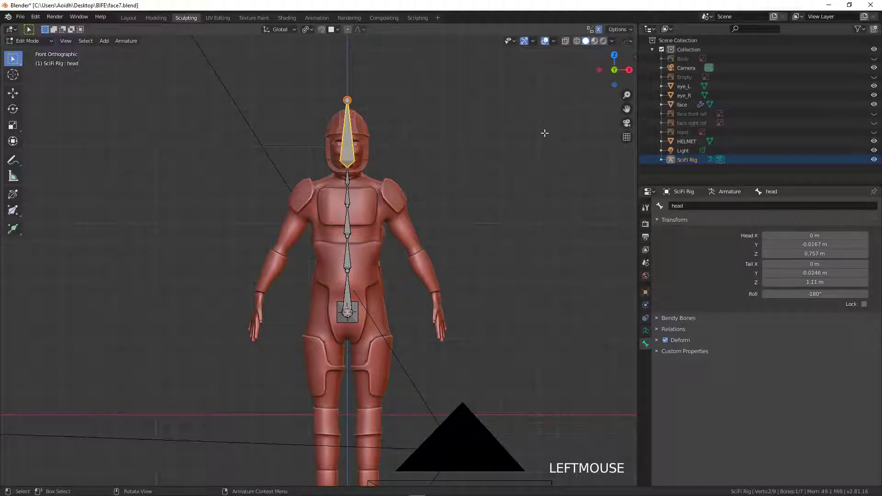
Extrude mirrored shoulder bones from the top of s4, ending about 0.24 m out to each side, and shift their tips slightly forward into the shoulders.
{"action": "left_click", "coordinate": [351, 188]}
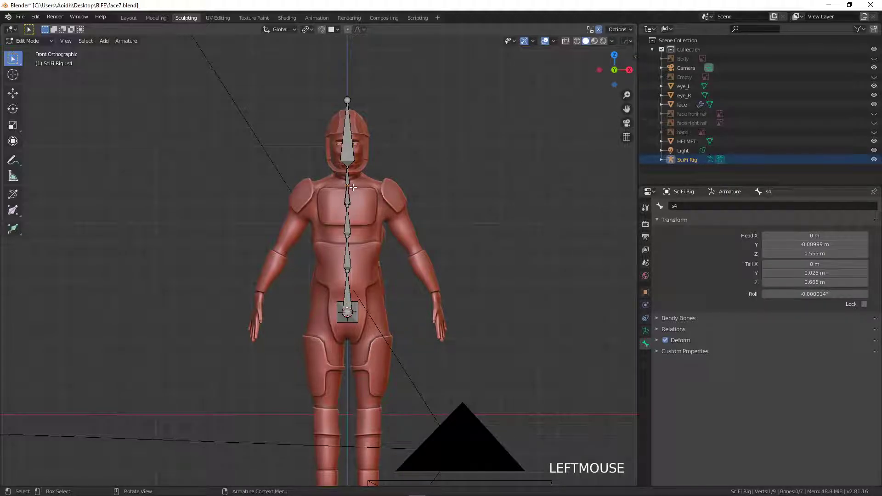
{"action": "key", "text": "shift+e"}
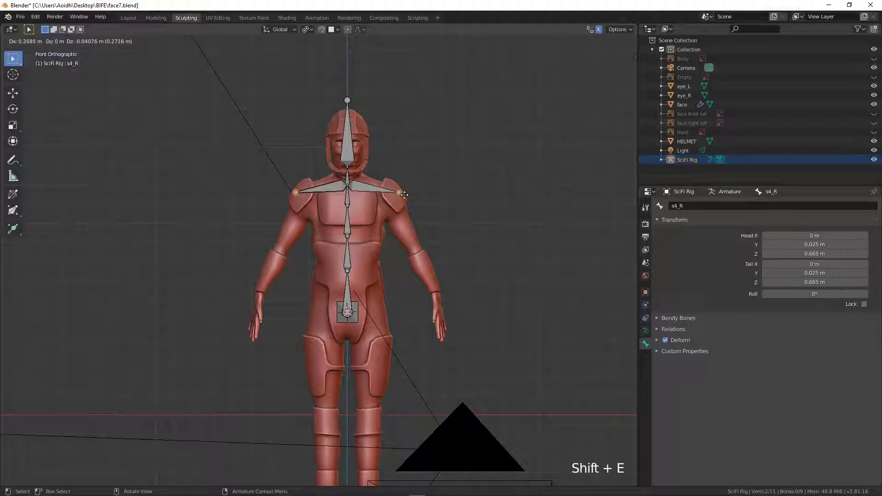
{"action": "left_click", "coordinate": [395, 198]}
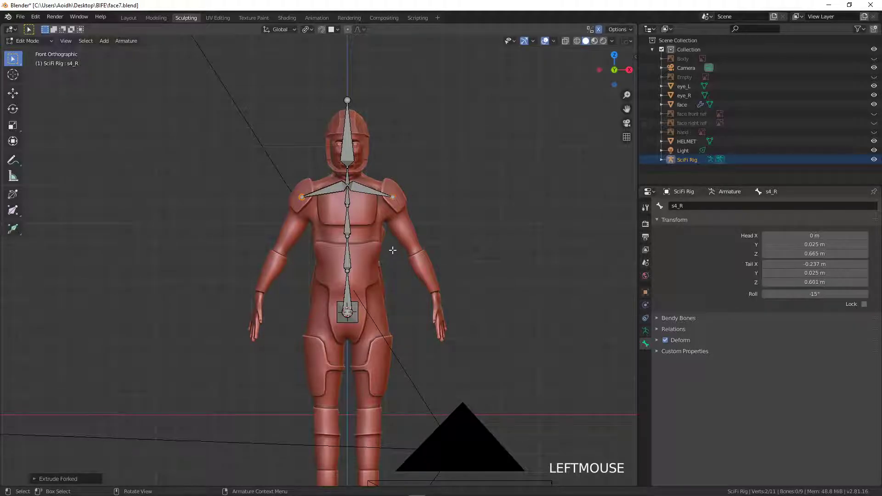
{"action": "key", "text": "KP_3"}
{"action": "scroll", "coordinate": [363, 248], "scroll_direction": "up", "scroll_amount": 4}
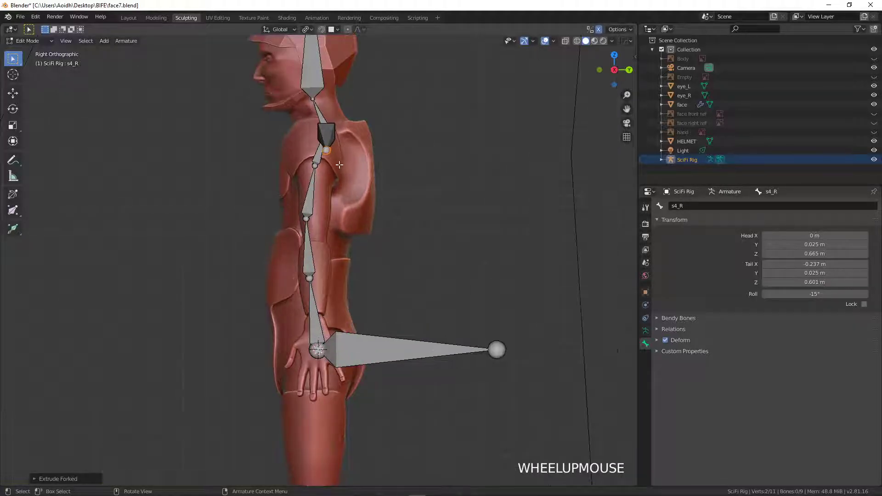
{"action": "key", "text": "g"}
{"action": "left_click", "coordinate": [319, 165]}
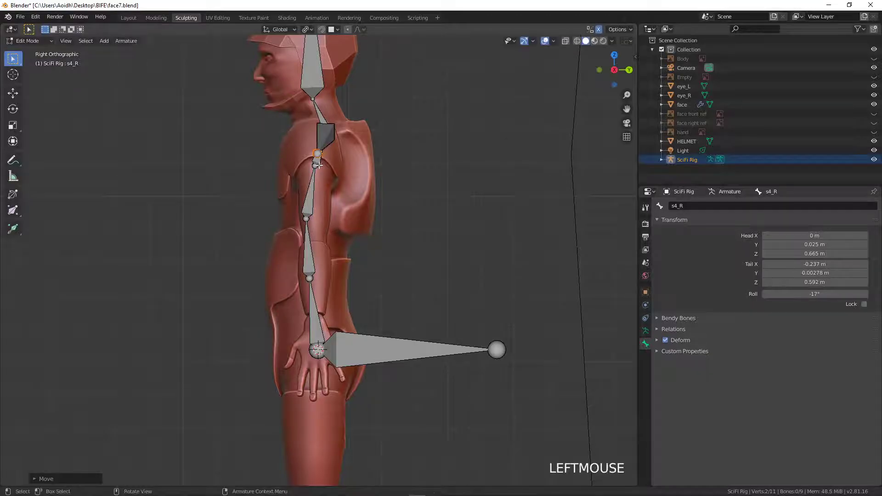
Extrude mirrored upper arm, forearm and hand bones from the shoulder tips through the elbows and wrists into the palms.
{"action": "key", "text": "KP_1"}
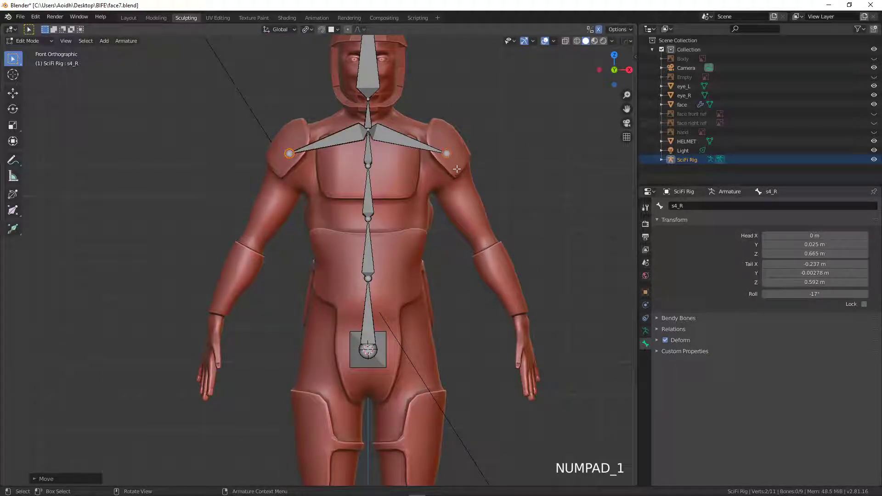
{"action": "key", "text": "e"}
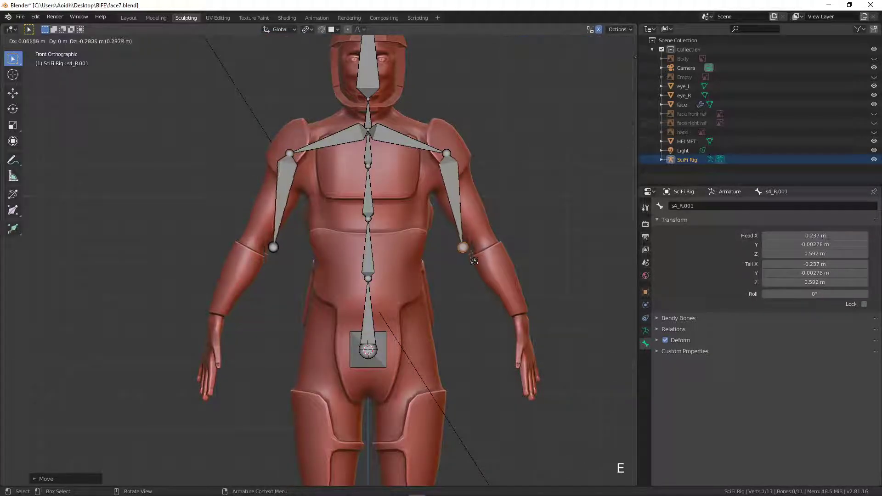
{"action": "left_click", "coordinate": [493, 259]}
{"action": "key", "text": "e"}
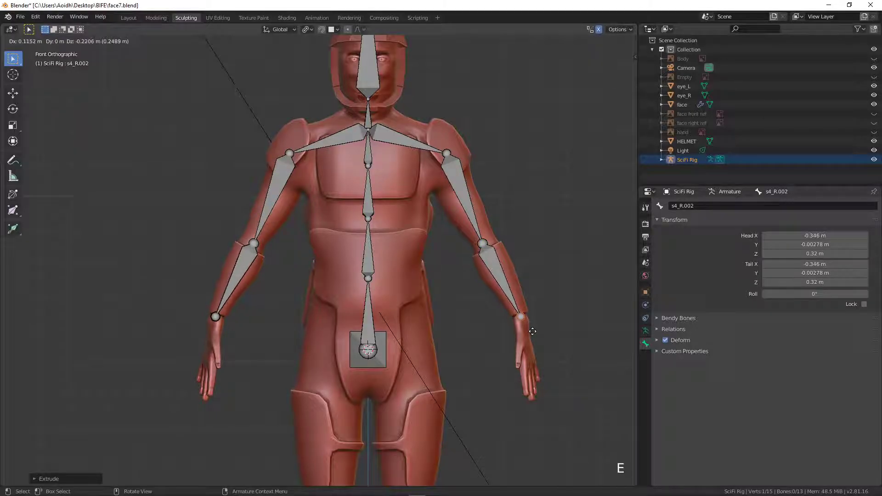
{"action": "left_click", "coordinate": [533, 331]}
{"action": "key", "text": "e"}
{"action": "left_click", "coordinate": [539, 369]}
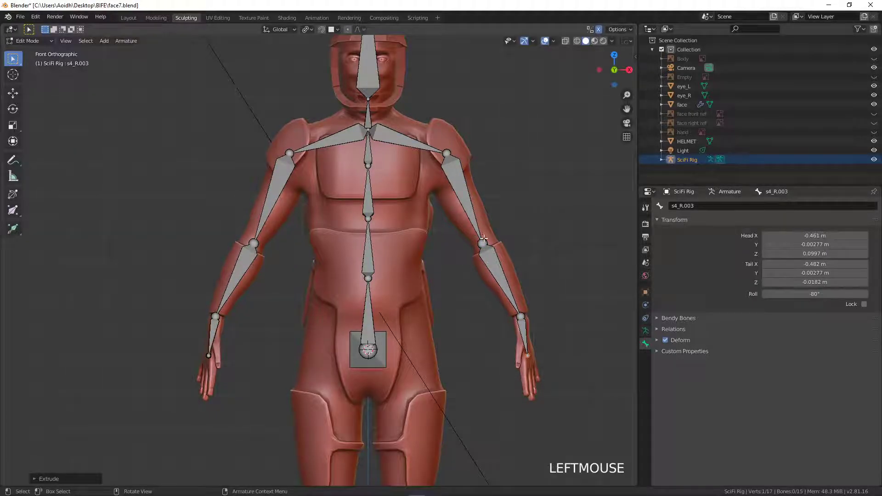
Move the elbow joint slightly backward in side view, to about Y 0.007 m.
{"action": "left_click", "coordinate": [483, 243]}
{"action": "key", "text": "KP_3"}
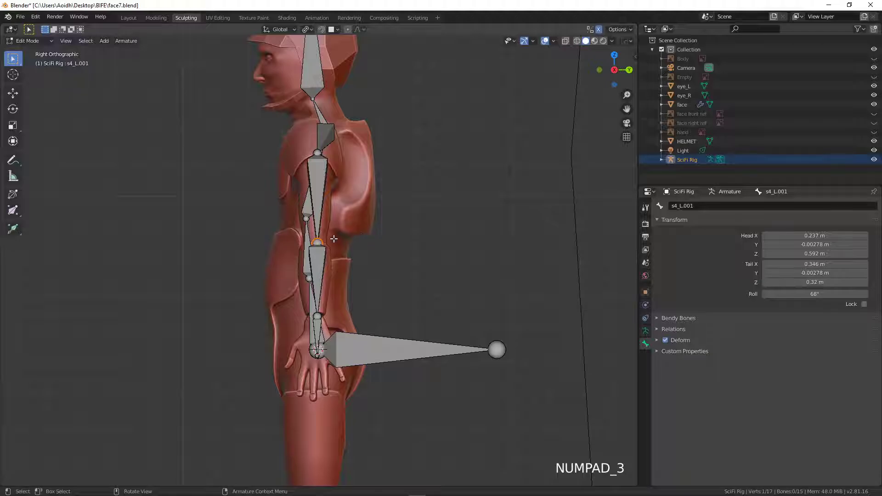
{"action": "key", "text": "g"}
{"action": "left_click", "coordinate": [337, 242]}
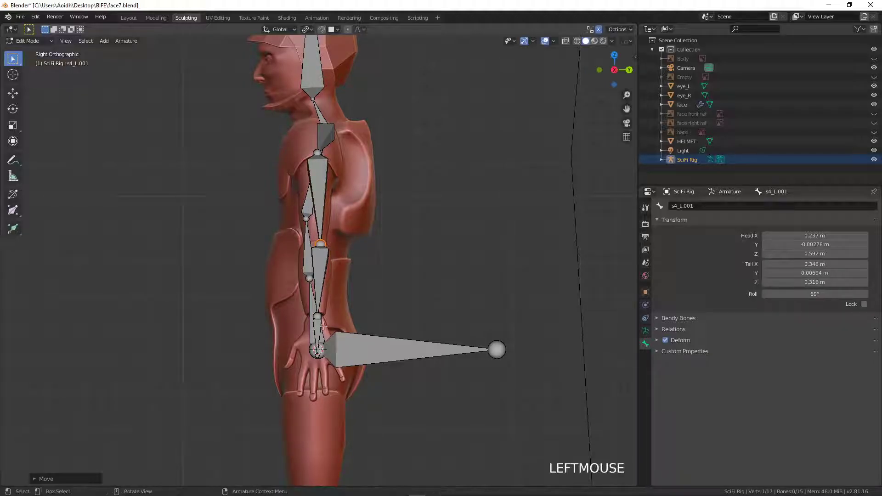
Move the wrist joint and the hand bone's tip forward in side view, to about Y -0.018 m and -0.019 m.
{"action": "left_click", "coordinate": [319, 315]}
{"action": "key", "text": "g"}
{"action": "left_click", "coordinate": [312, 319]}
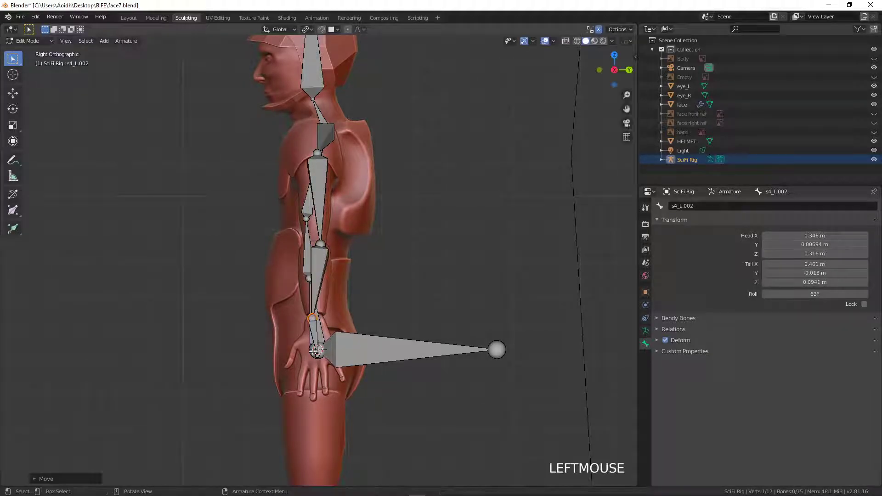
{"action": "left_click", "coordinate": [317, 359]}
{"action": "key", "text": "g"}
{"action": "left_click", "coordinate": [312, 357]}
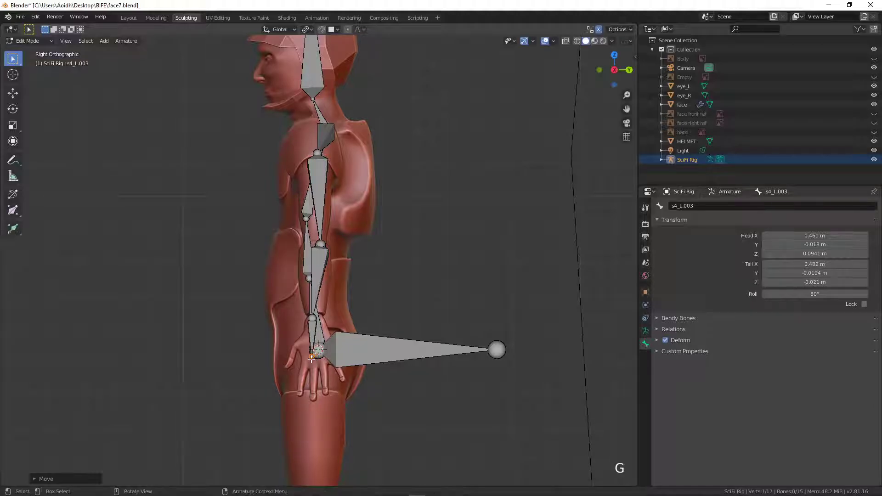
Extrude mirrored hip bones from the pelvis joint down toward the thighs and bring their tips in to about 0.125 m from the centre.
{"action": "scroll", "coordinate": [325, 199], "scroll_direction": "down", "scroll_amount": 3}
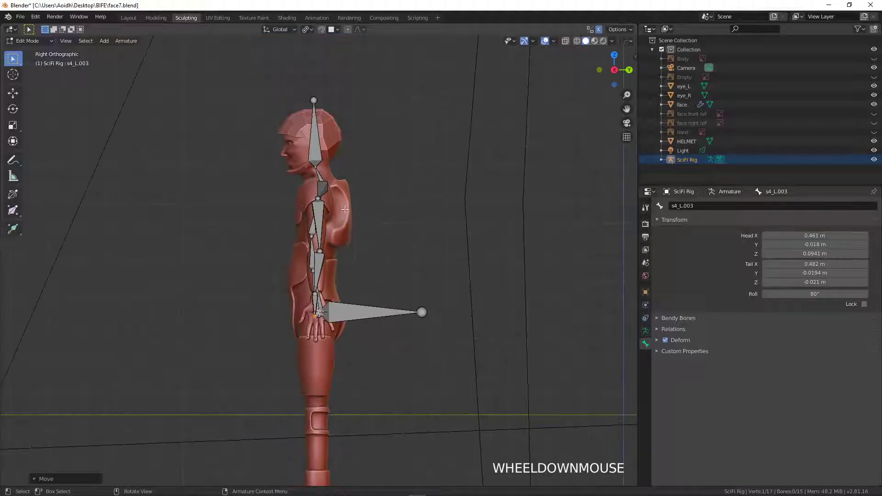
{"action": "key", "text": "KP_1"}
{"action": "middle_click_drag", "start_coordinate": [345, 296], "coordinate": [258, 232], "text": "shift"}
{"action": "left_click", "coordinate": [317, 201]}
{"action": "key", "text": "KP_1"}
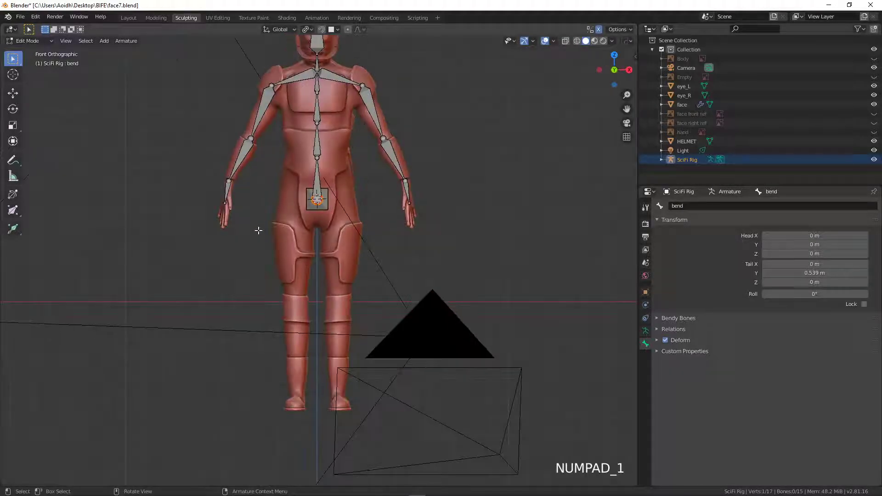
{"action": "key", "text": "shift+e"}
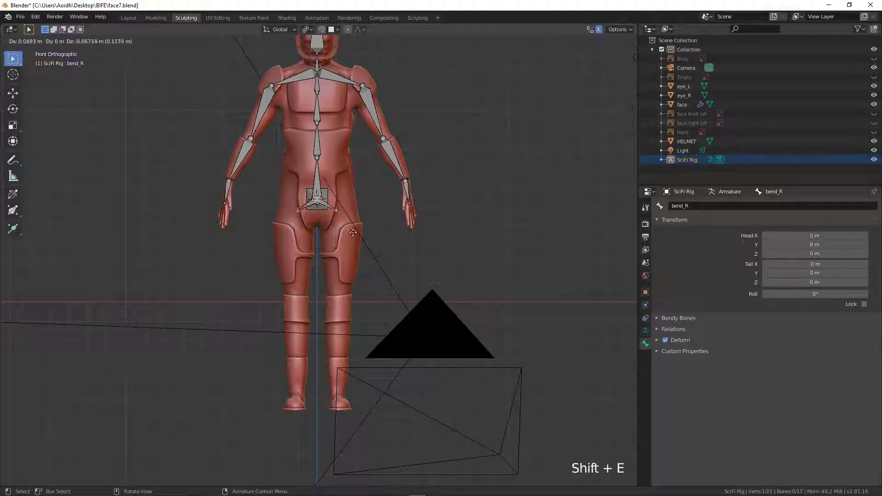
{"action": "left_click", "coordinate": [359, 239]}
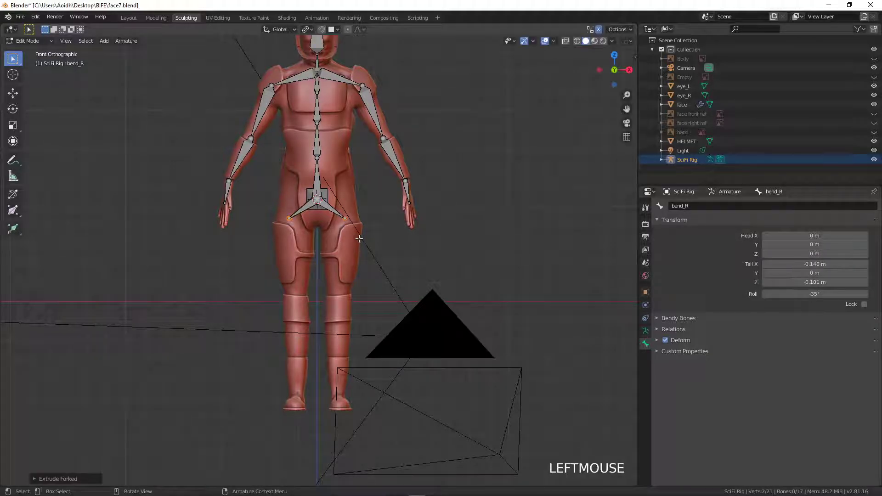
{"action": "key", "text": "g"}
{"action": "left_click", "coordinate": [352, 236]}
Extrude mirrored thigh bones down to the knees at about Z -0.56 m and shin bones to the ankles at about Z -1.04 m.
{"action": "key", "text": "shift+e"}
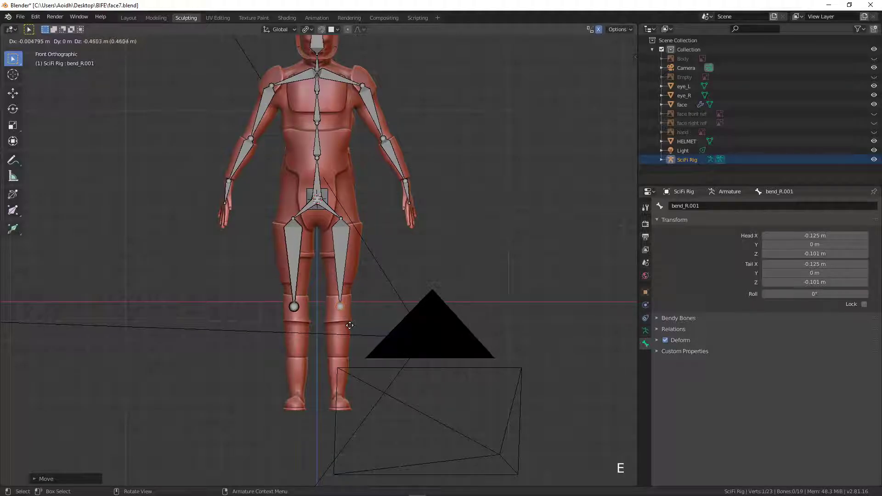
{"action": "left_click", "coordinate": [351, 325]}
{"action": "key", "text": "shift+e"}
{"action": "left_click", "coordinate": [351, 413]}
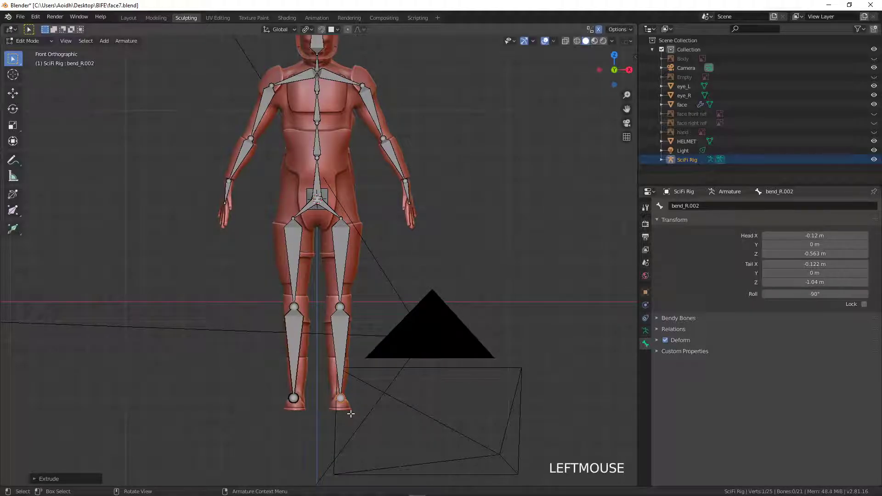
Extrude a heel bone about 0.156 m straight back from the ankle in side view.
{"action": "key", "text": "KP_3"}
{"action": "middle_click_drag", "start_coordinate": [348, 417], "coordinate": [370, 299], "text": "shift"}
{"action": "scroll", "coordinate": [371, 303], "scroll_direction": "up", "scroll_amount": 5}
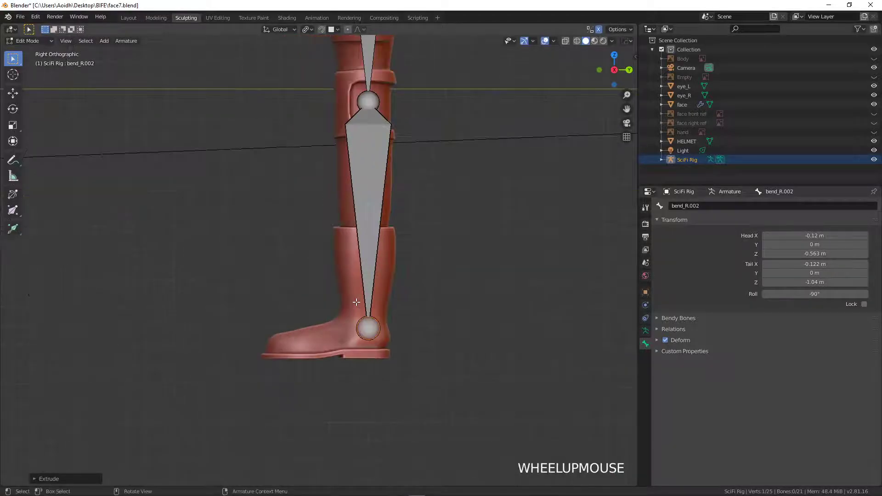
{"action": "key", "text": "e"}
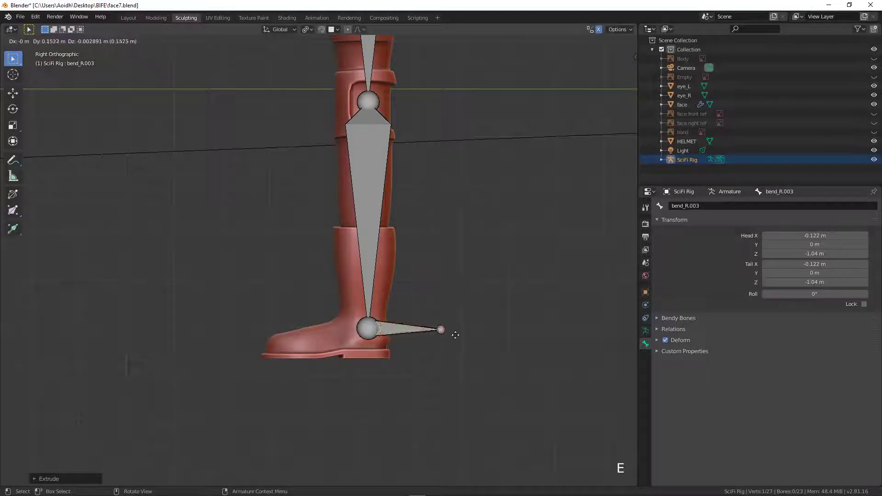
{"action": "left_click", "coordinate": [457, 334]}
Extrude a foot bone from the ankle forward to the ball of the foot, plus a toe bone to the boot's tip.
{"action": "left_click", "coordinate": [367, 335]}
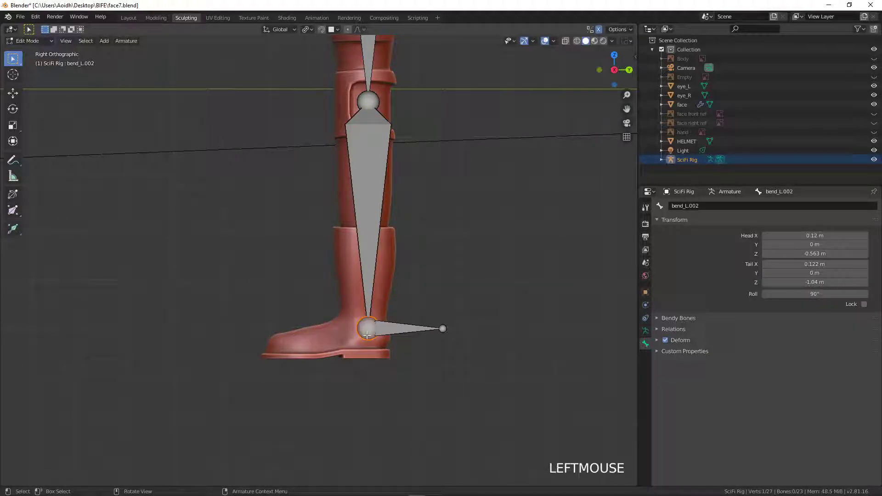
{"action": "key", "text": "e"}
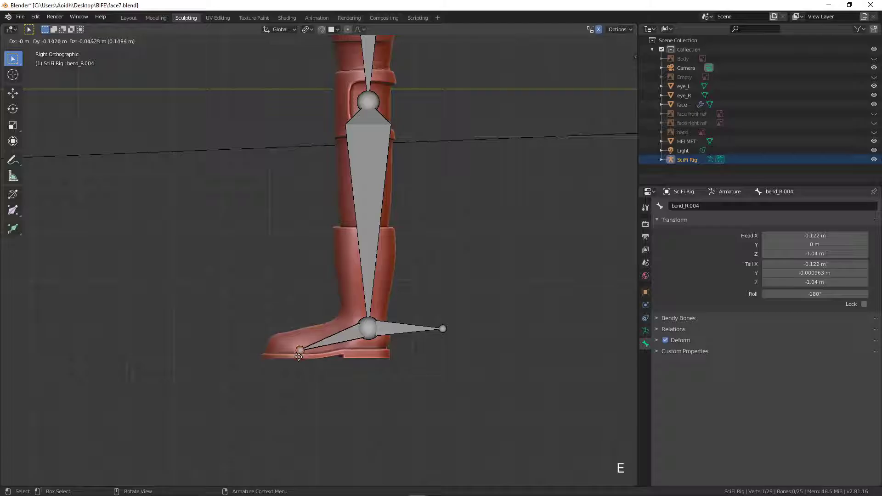
{"action": "left_click", "coordinate": [299, 357]}
{"action": "key", "text": "e"}
{"action": "left_click", "coordinate": [262, 354]}
Examine the heel bone and the whole skeleton's fit against the body from the side and front.
{"action": "scroll", "coordinate": [370, 332], "scroll_direction": "down", "scroll_amount": 1}
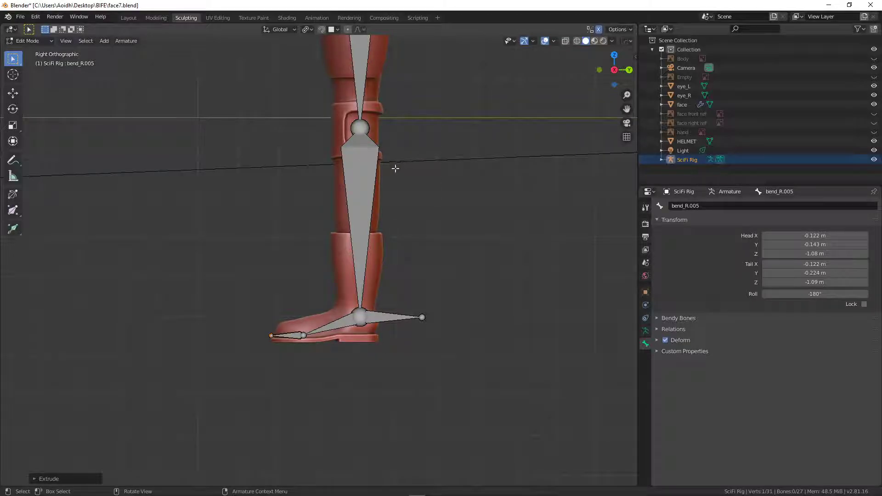
{"action": "scroll", "coordinate": [377, 271], "scroll_direction": "down", "scroll_amount": 3}
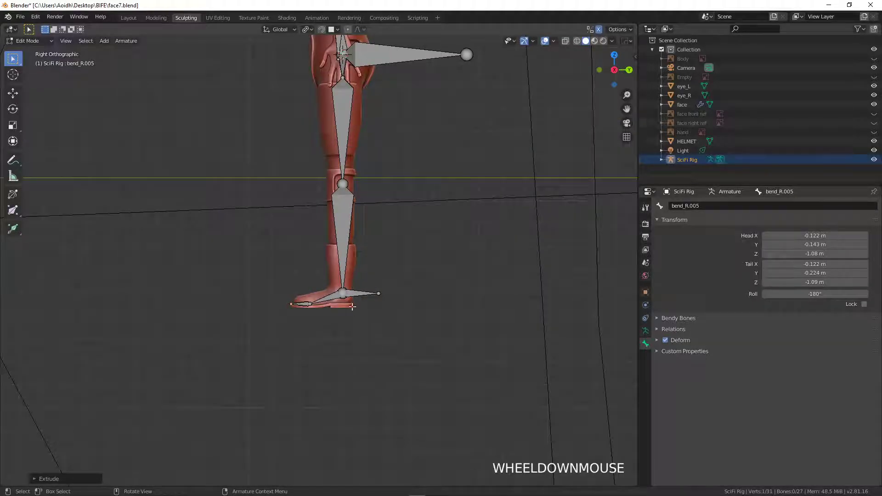
{"action": "left_click", "coordinate": [363, 292]}
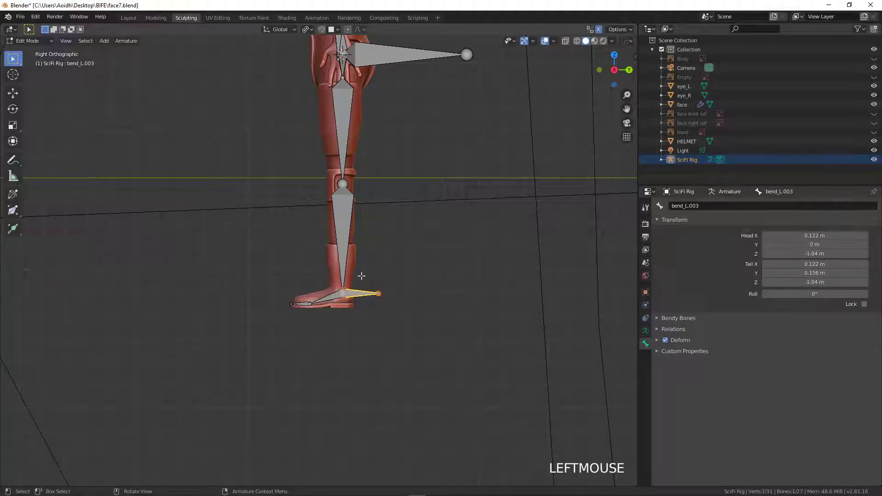
{"action": "scroll", "coordinate": [418, 171], "scroll_direction": "down", "scroll_amount": 3}
{"action": "middle_click_drag", "start_coordinate": [418, 170], "coordinate": [471, 248], "text": "shift"}
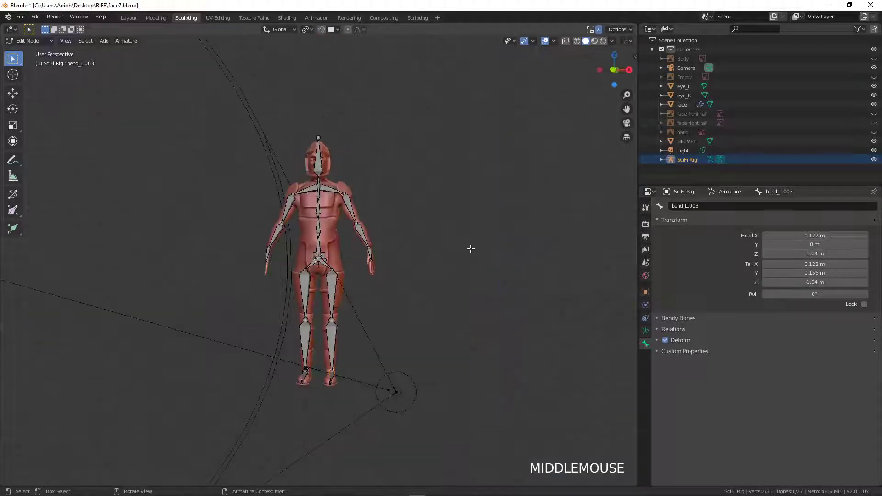
{"action": "key", "text": "KP_1"}
{"action": "key", "text": "Tab"}
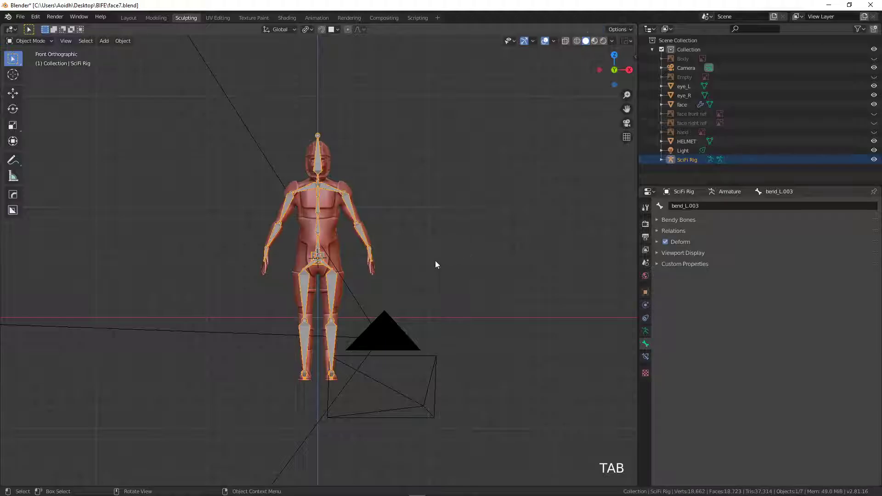
{"action": "scroll", "coordinate": [435, 260], "scroll_direction": "up", "scroll_amount": 3}
{"action": "middle_click_drag", "start_coordinate": [415, 264], "coordinate": [445, 239], "text": "shift"}
{"action": "key", "text": "Tab"}
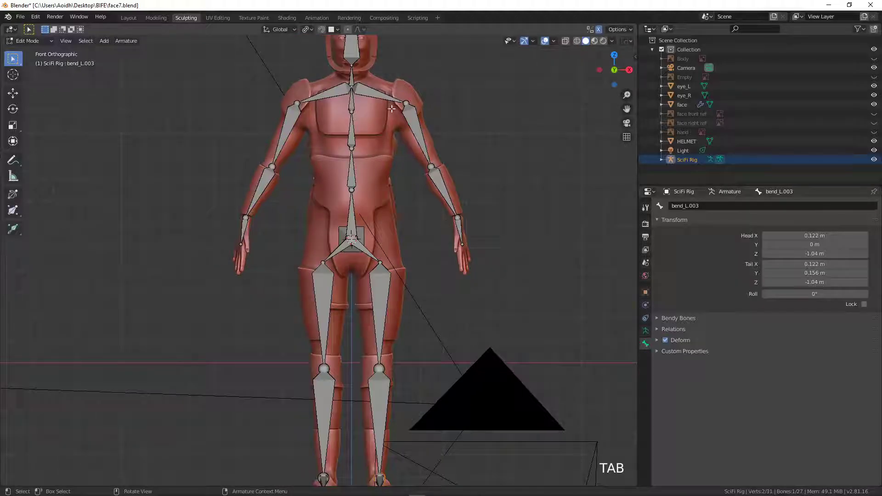
Leave the armature's Edit Mode and save the scene as face8.blend in the BIFE folder, overwriting the existing file.
{"action": "left_click", "coordinate": [380, 99]}
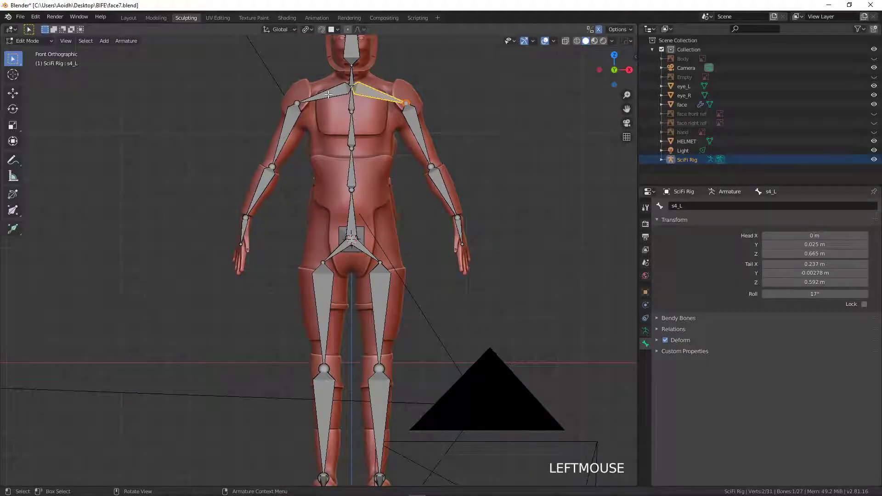
{"action": "key", "text": "Tab"}
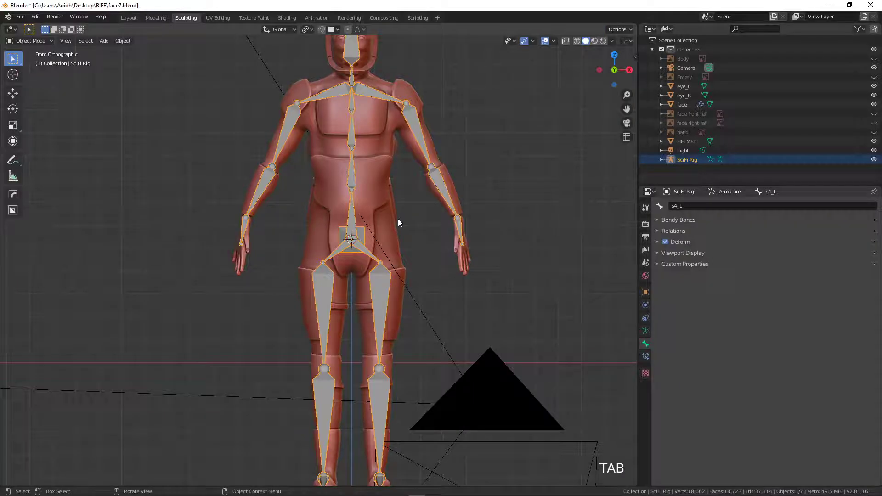
{"action": "scroll", "coordinate": [398, 219], "scroll_direction": "down", "scroll_amount": 3}
{"action": "middle_click_drag", "start_coordinate": [398, 219], "coordinate": [397, 224], "text": "shift"}
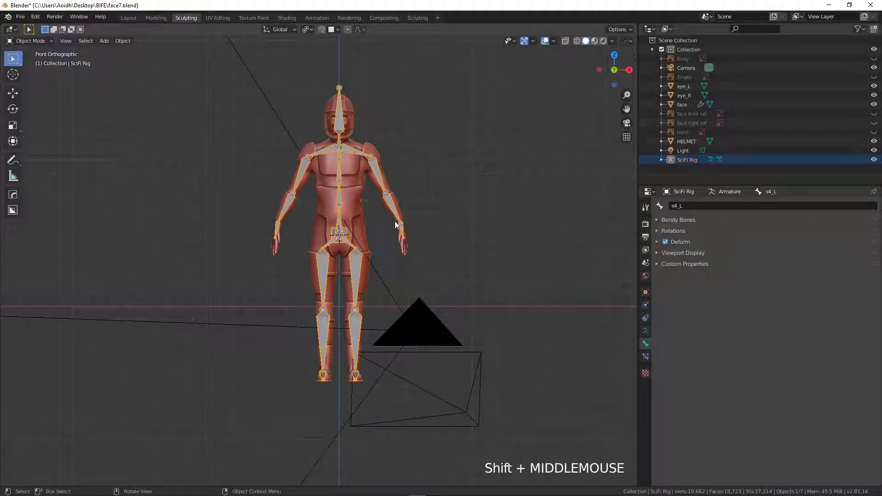
{"action": "left_click", "coordinate": [21, 16]}
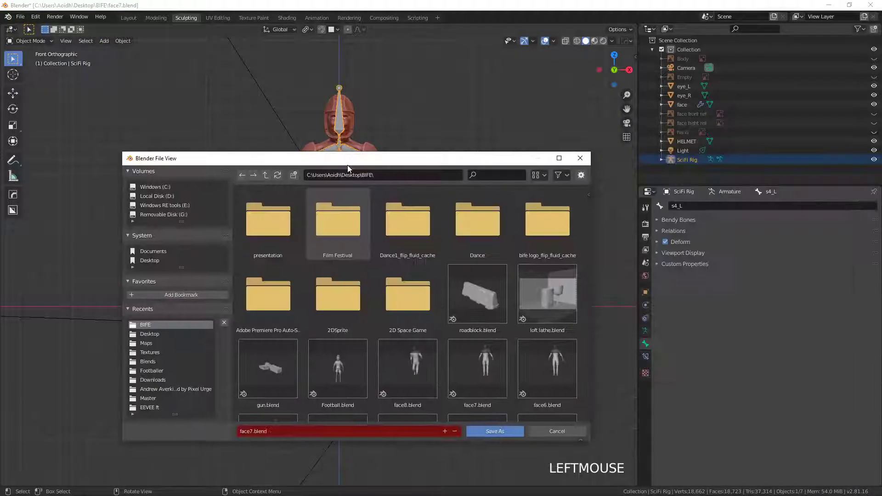
{"action": "left_click", "coordinate": [294, 433]}
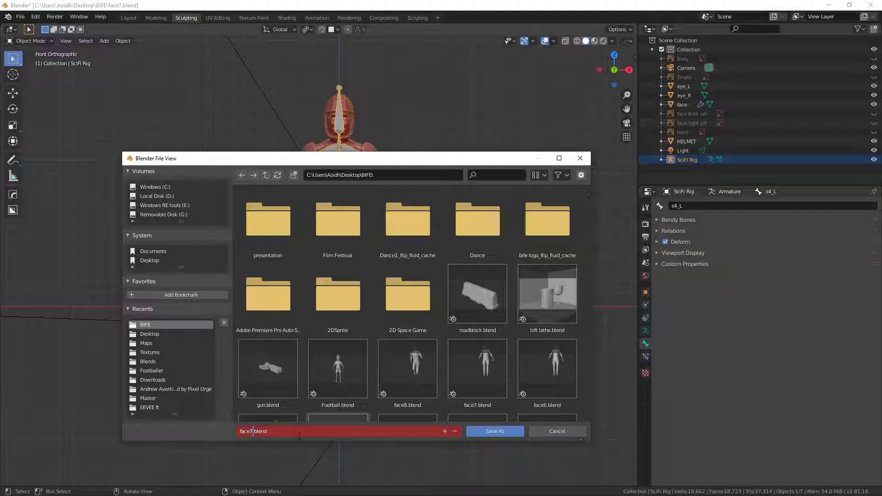
{"action": "key", "text": "BackSpace"}
{"action": "type", "text": "8"}
{"action": "key", "text": "Return"}
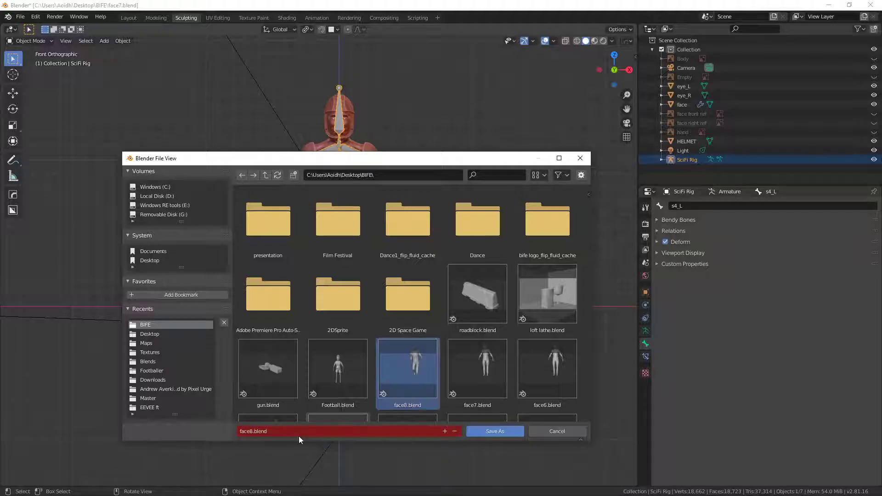
{"action": "key", "text": "Return"}
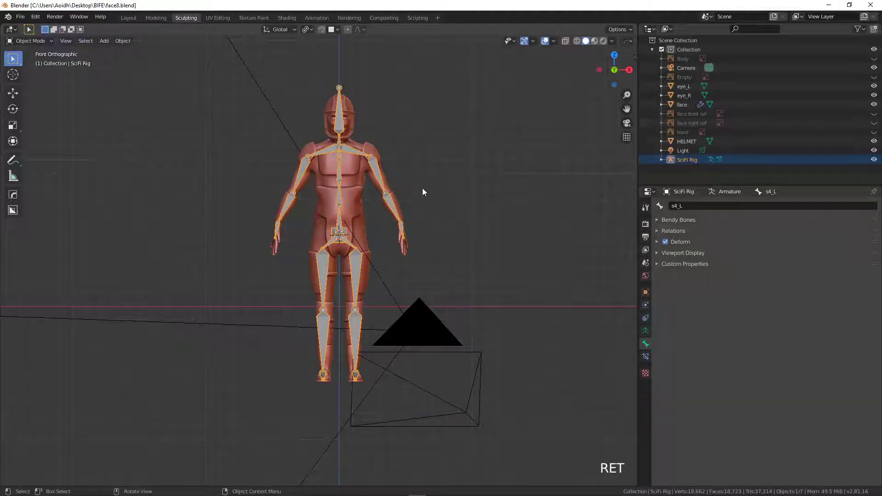
Try to parent the face mesh to the SciFi Rig armature with automatic weights.
{"action": "key", "text": "Tab"}
{"action": "key", "text": "Tab"}
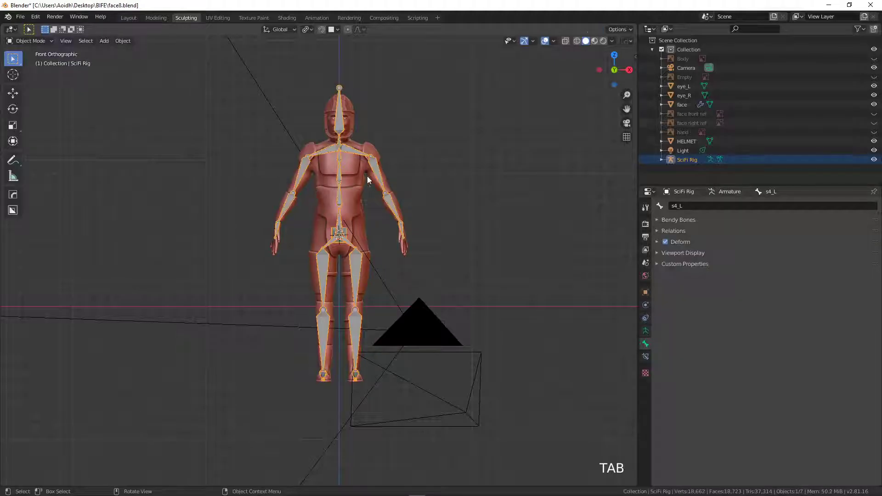
{"action": "middle_click_drag", "start_coordinate": [367, 179], "coordinate": [357, 223], "text": "shift"}
{"action": "scroll", "coordinate": [371, 214], "scroll_direction": "up", "scroll_amount": 2}
{"action": "scroll", "coordinate": [380, 222], "scroll_direction": "up", "scroll_amount": 2}
{"action": "scroll", "coordinate": [380, 223], "scroll_direction": "down", "scroll_amount": 2}
{"action": "left_click", "coordinate": [374, 216]}
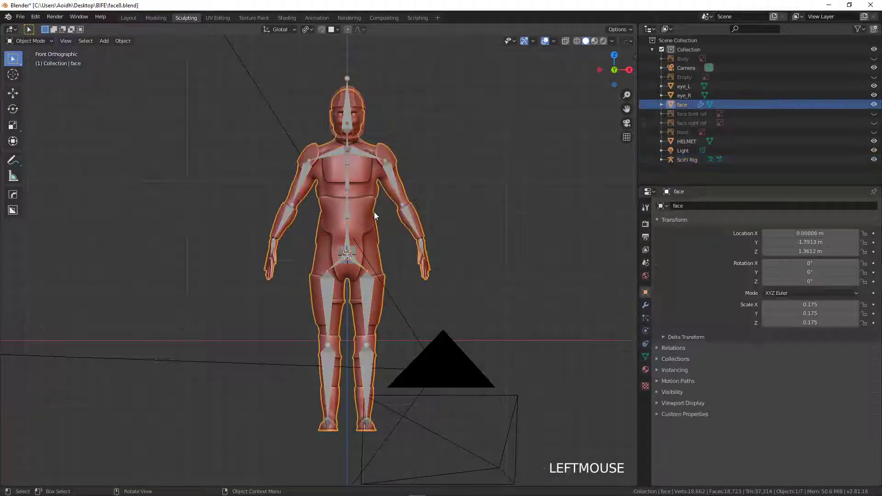
{"action": "left_click", "coordinate": [362, 153], "text": "shift"}
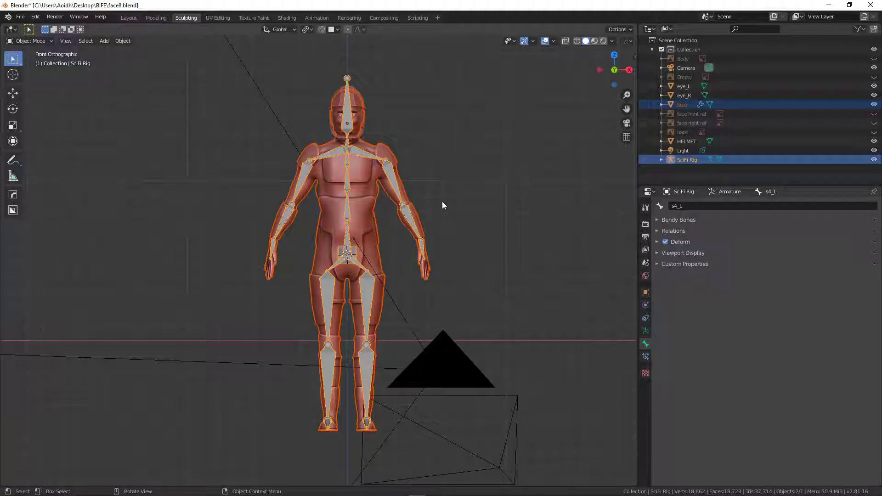
{"action": "key", "text": "ctrl+p"}
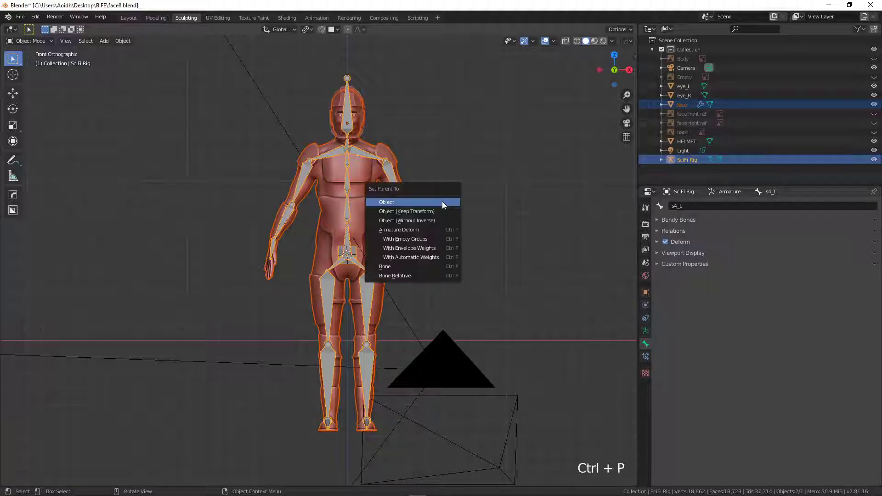
{"action": "left_click", "coordinate": [418, 258]}
Add a vertex group to the face mesh and assign it two neighbouring vertex loops around the left upper arm.
{"action": "left_click", "coordinate": [369, 177]}
{"action": "key", "text": "Tab"}
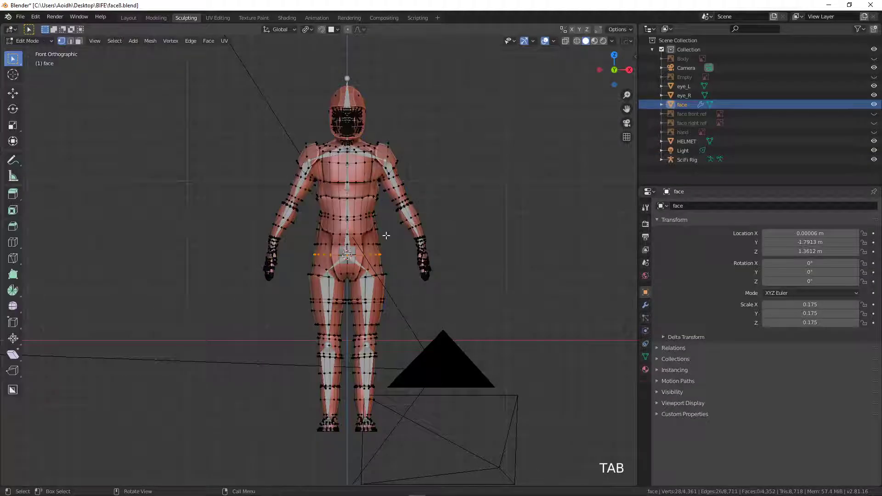
{"action": "key", "text": "a"}
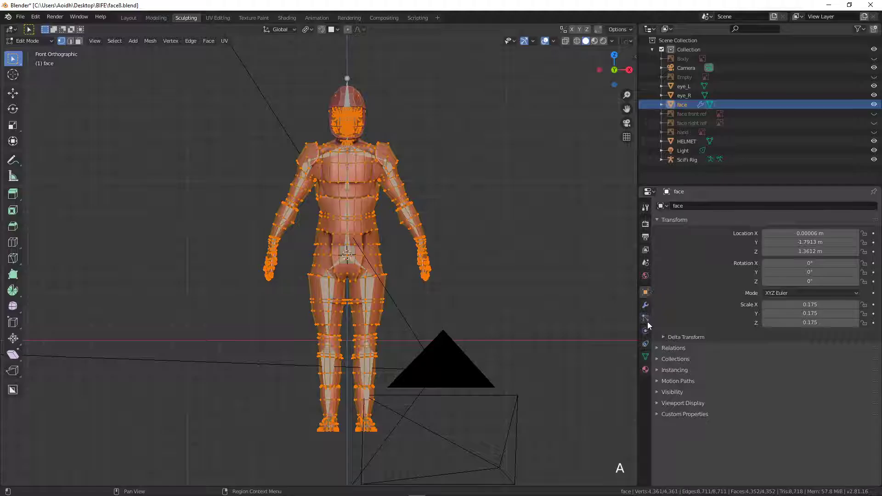
{"action": "left_click", "coordinate": [645, 356]}
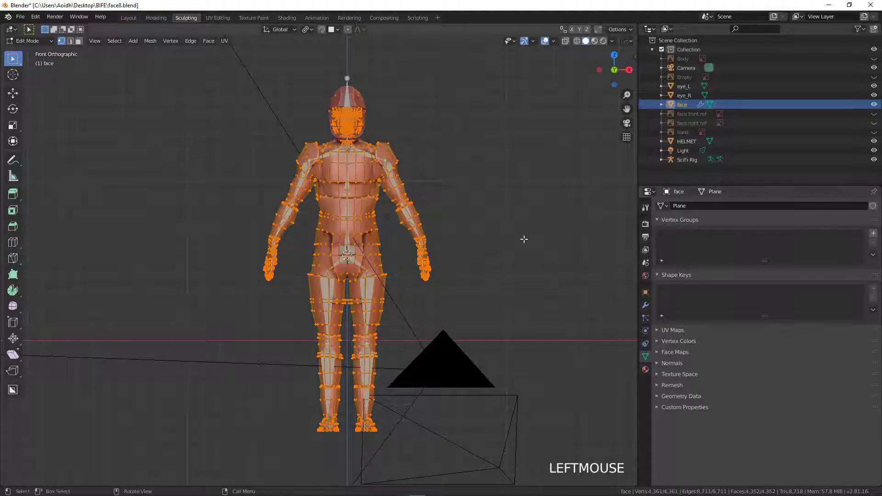
{"action": "scroll", "coordinate": [410, 203], "scroll_direction": "up", "scroll_amount": 3}
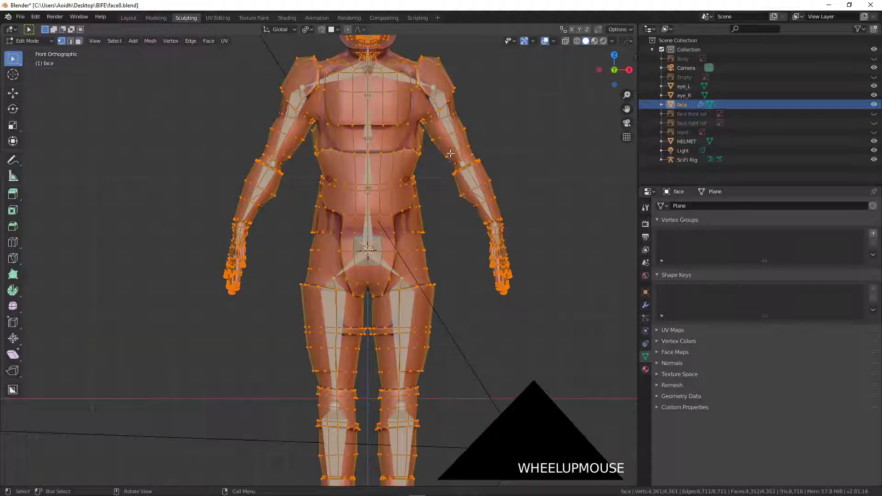
{"action": "left_click", "coordinate": [451, 155], "text": "alt"}
{"action": "left_click", "coordinate": [447, 135], "text": "alt+shift"}
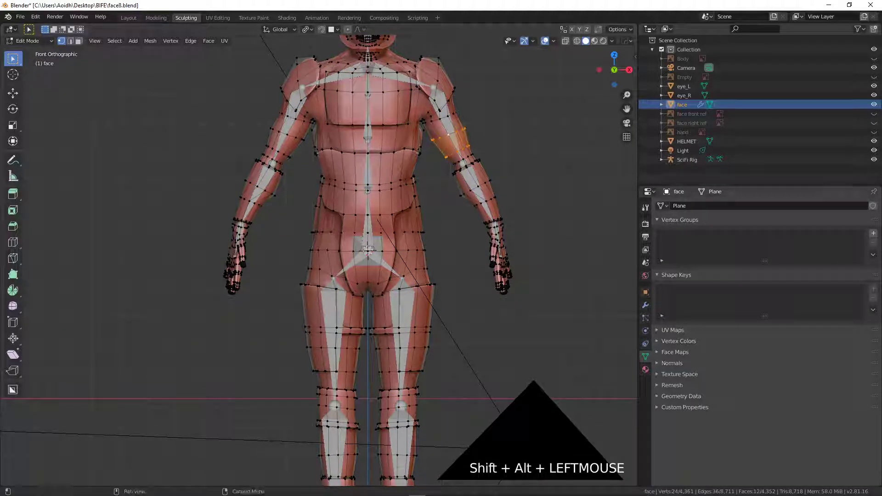
{"action": "left_click", "coordinate": [873, 233]}
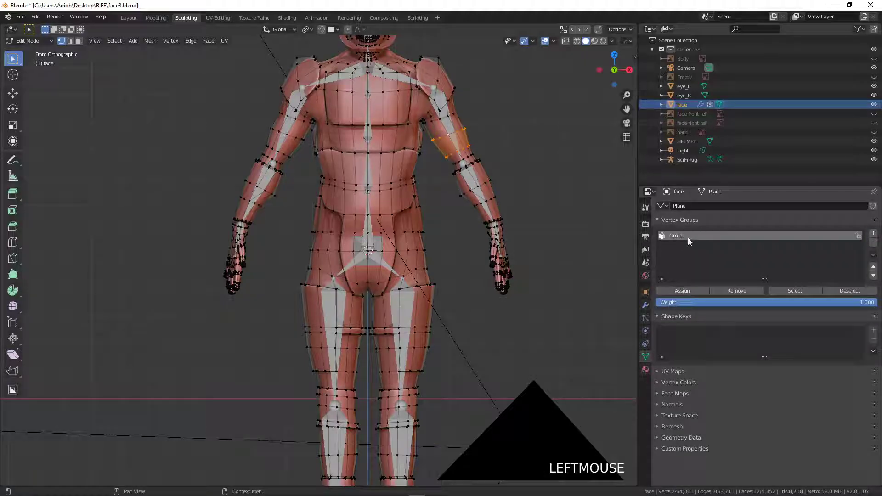
{"action": "left_click", "coordinate": [682, 291]}
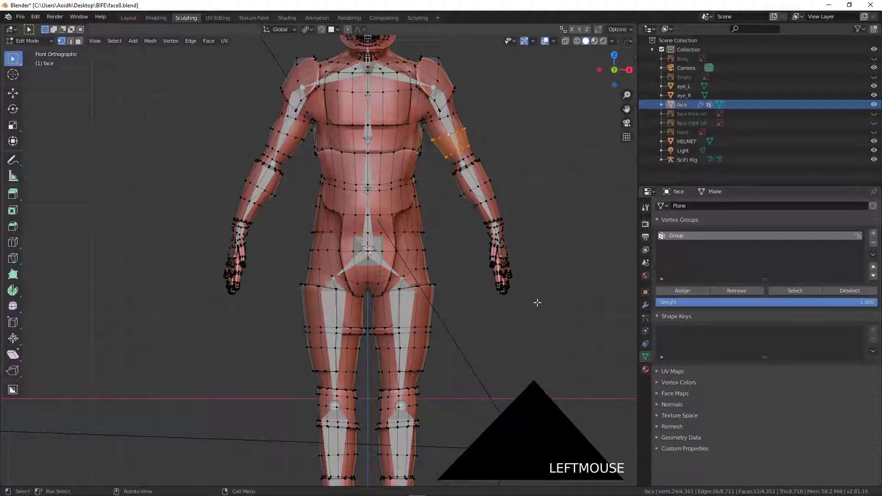
Clear the selection, reselect the arm vertices through their vertex group, and delete that group from the face mesh.
{"action": "key", "text": "alt+a"}
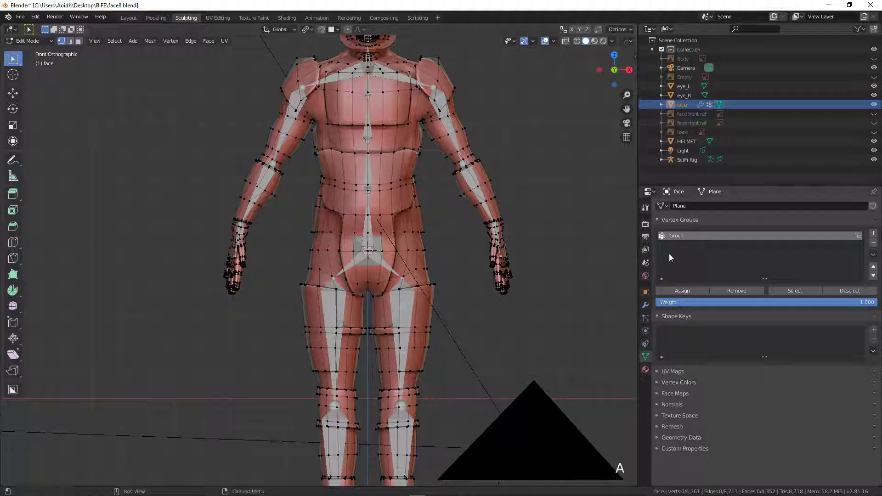
{"action": "left_click", "coordinate": [807, 291]}
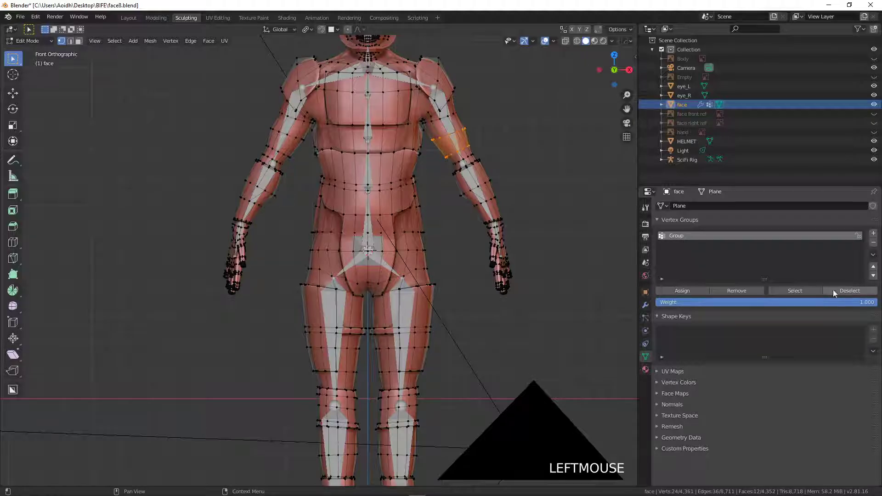
{"action": "left_click", "coordinate": [745, 291]}
{"action": "key", "text": "Tab"}
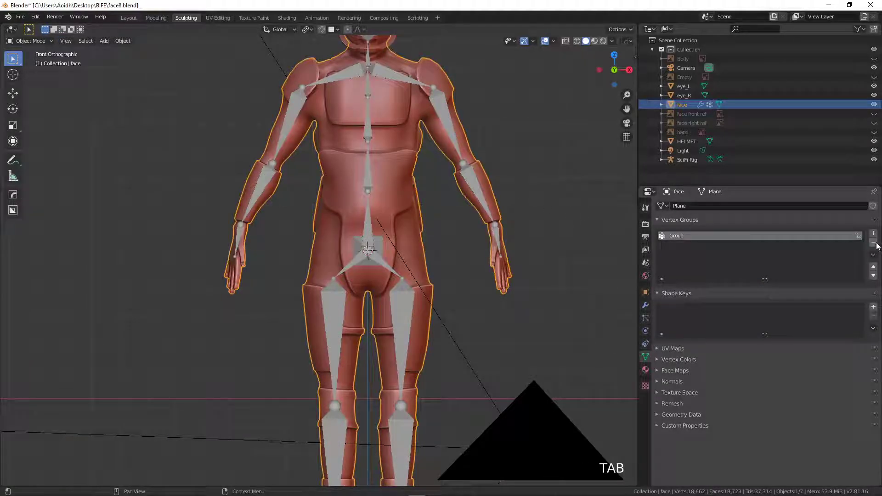
{"action": "left_click", "coordinate": [874, 244]}
Parent the face mesh to the SciFi Rig armature using Armature Deform With Automatic Weights.
{"action": "scroll", "coordinate": [422, 202], "scroll_direction": "down", "scroll_amount": 2}
{"action": "middle_click_drag", "start_coordinate": [421, 201], "coordinate": [393, 239], "text": "shift"}
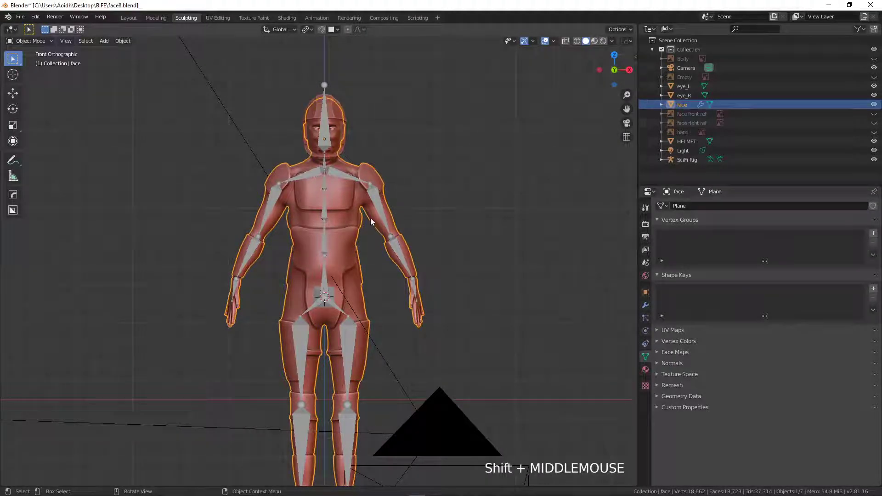
{"action": "left_click", "coordinate": [377, 208], "text": "shift"}
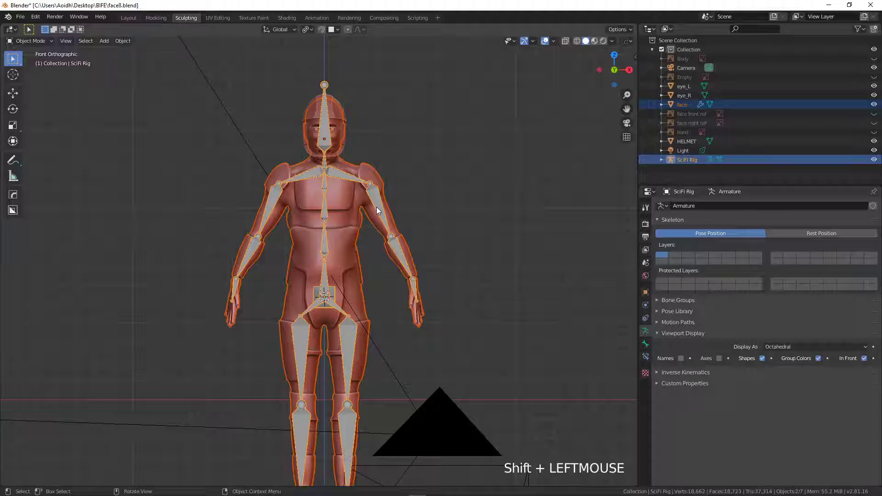
{"action": "key", "text": "ctrl+p"}
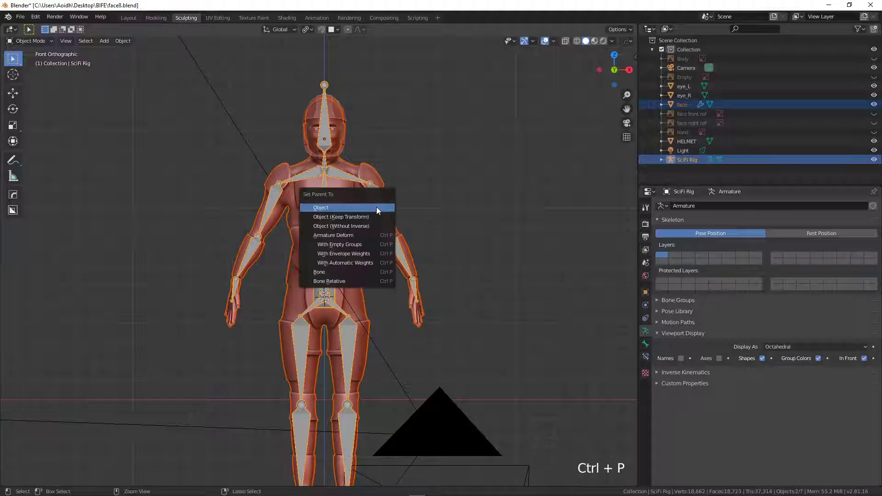
{"action": "left_click", "coordinate": [349, 262]}
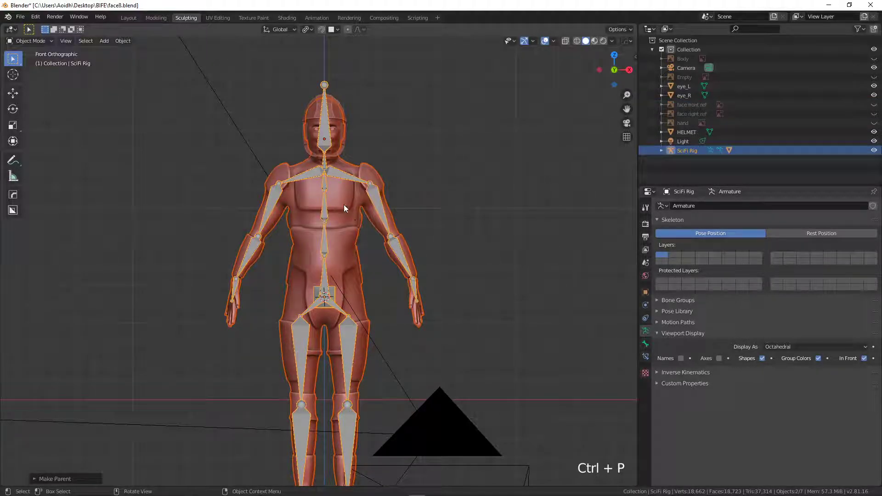
Enlarge the face mesh's vertex group list and review the groups for the spine, arm and leg bones.
{"action": "left_click", "coordinate": [335, 234]}
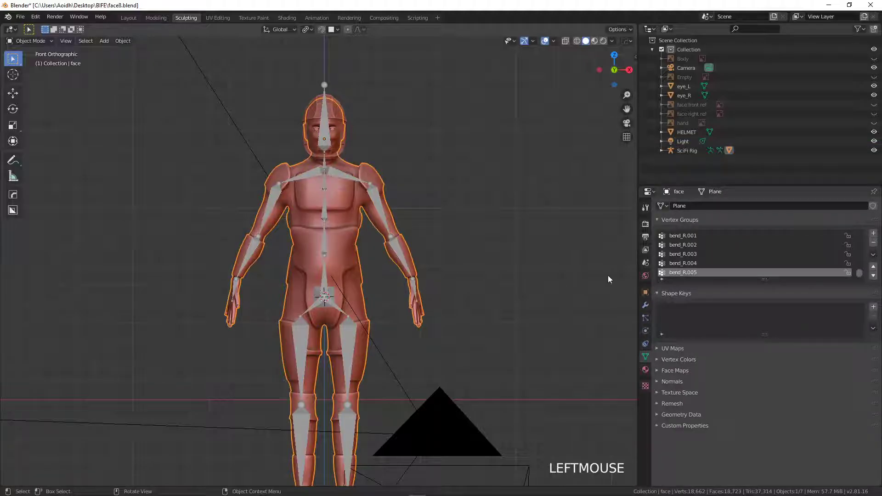
{"action": "left_click_drag", "start_coordinate": [766, 279], "coordinate": [765, 390]}
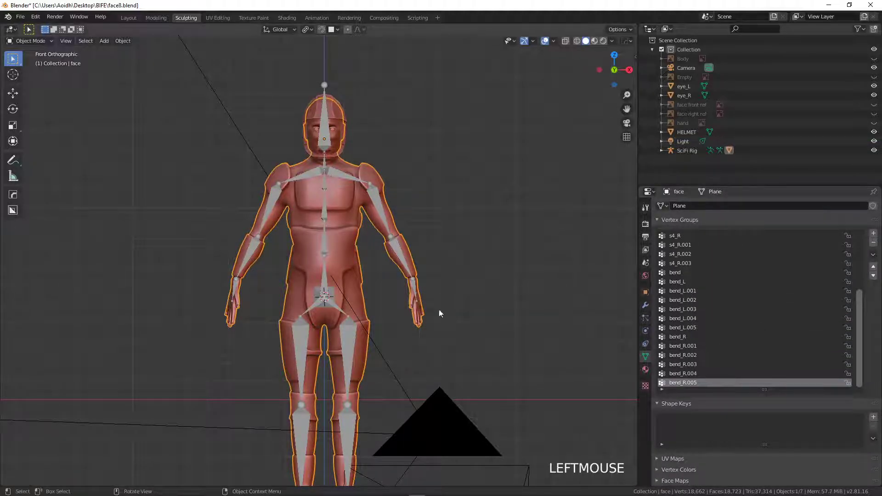
{"action": "scroll", "coordinate": [761, 315], "scroll_direction": "up", "scroll_amount": 5}
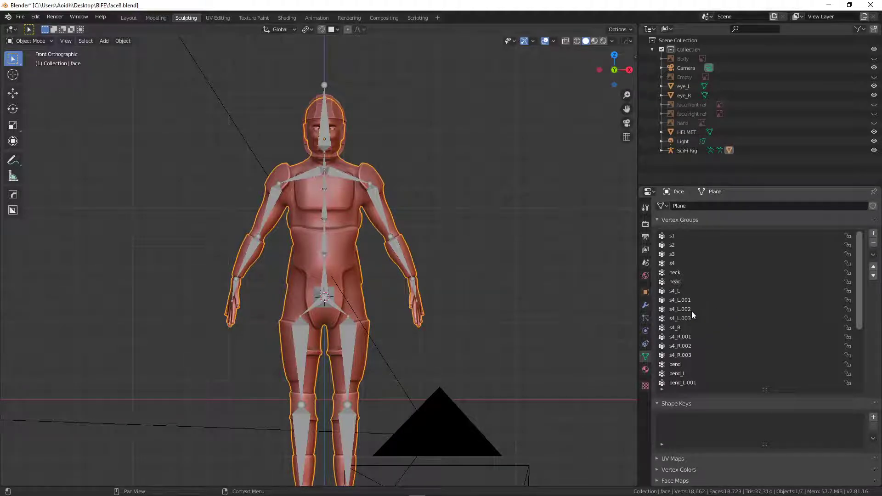
{"action": "scroll", "coordinate": [691, 310], "scroll_direction": "down", "scroll_amount": 8}
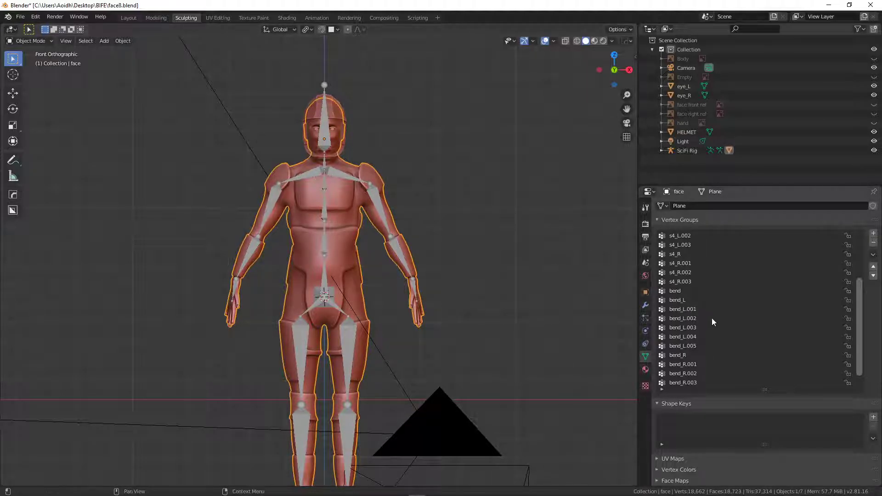
{"action": "scroll", "coordinate": [463, 312], "scroll_direction": "down", "scroll_amount": 3}
{"action": "scroll", "coordinate": [462, 313], "scroll_direction": "up", "scroll_amount": 2}
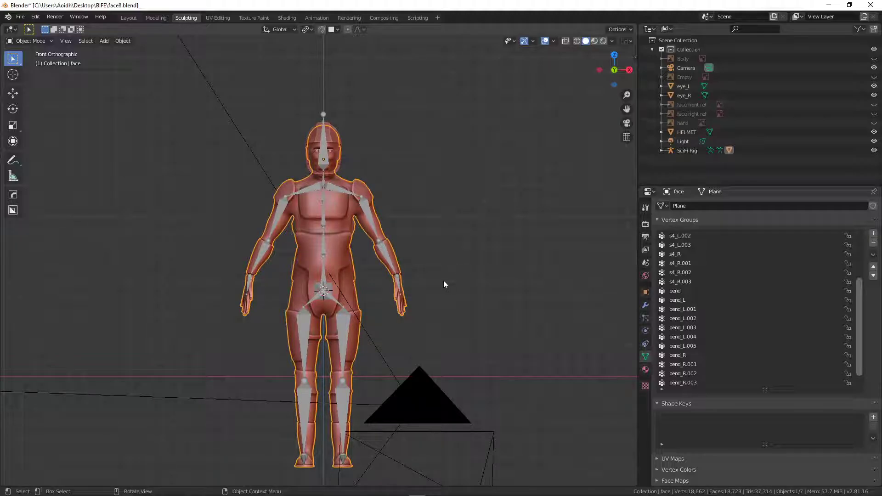
Switch the SciFi Rig armature to Pose Mode and select the right upper arm bone.
{"action": "middle_click_drag", "start_coordinate": [444, 284], "coordinate": [464, 258], "text": "shift"}
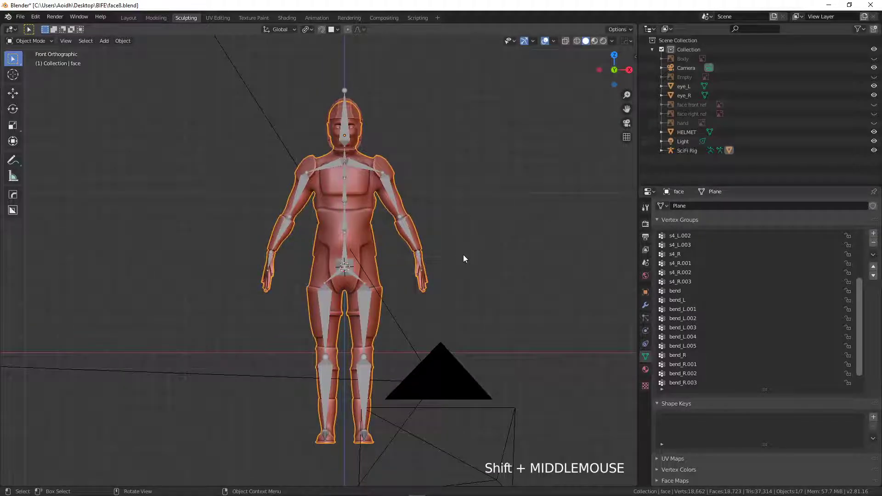
{"action": "scroll", "coordinate": [467, 239], "scroll_direction": "up", "scroll_amount": 1}
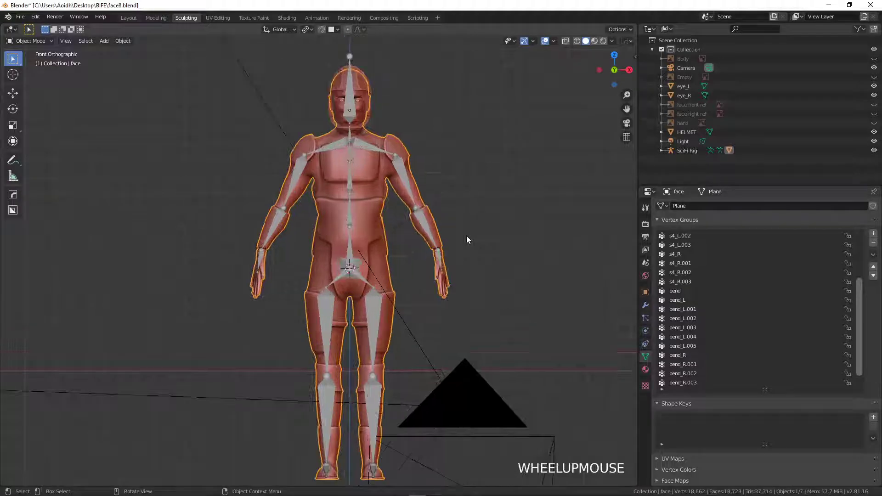
{"action": "left_click", "coordinate": [300, 182]}
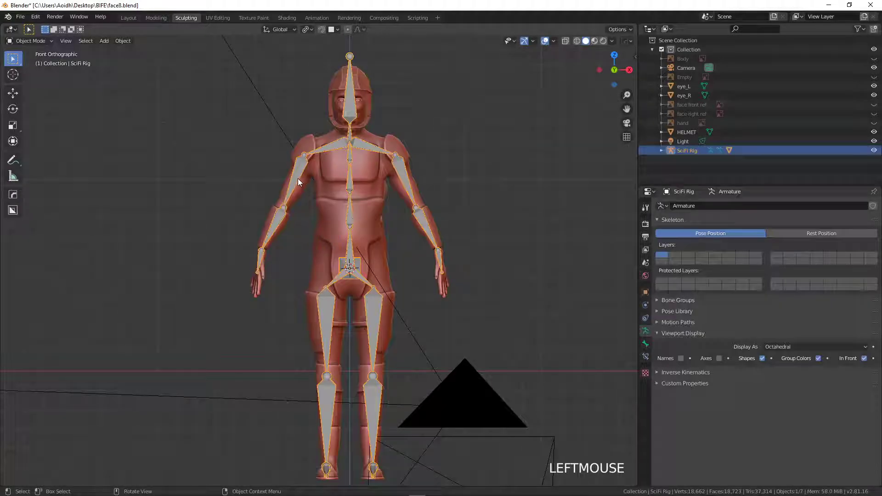
{"action": "left_click", "coordinate": [34, 39]}
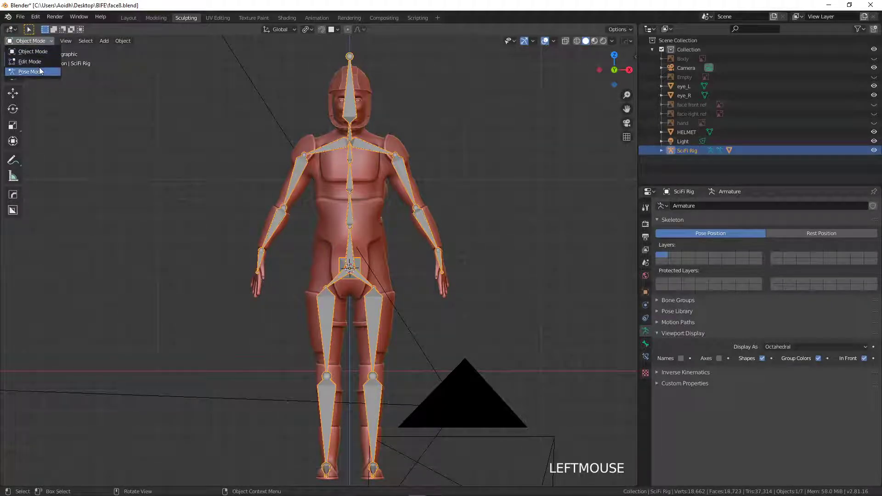
{"action": "left_click", "coordinate": [40, 67]}
{"action": "left_click", "coordinate": [303, 183]}
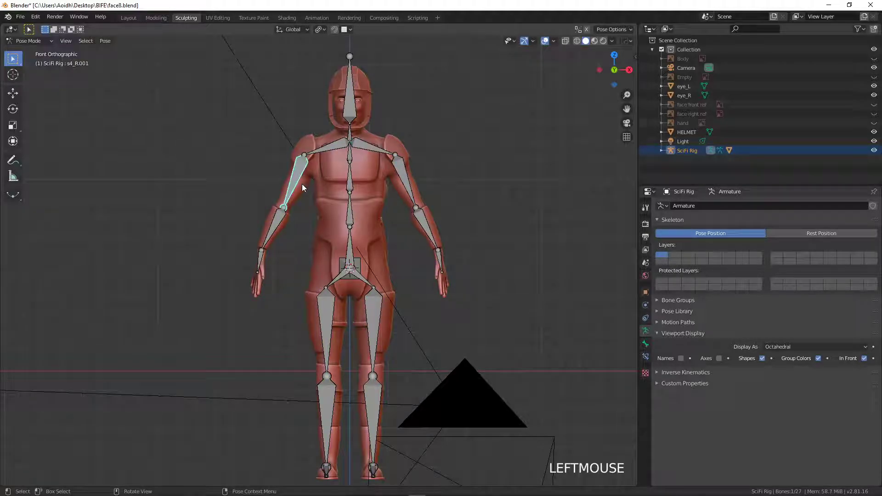
Pose the right arm by swinging the upper arm outward, bending the forearm down and rotating the hand bone.
{"action": "key", "text": "r"}
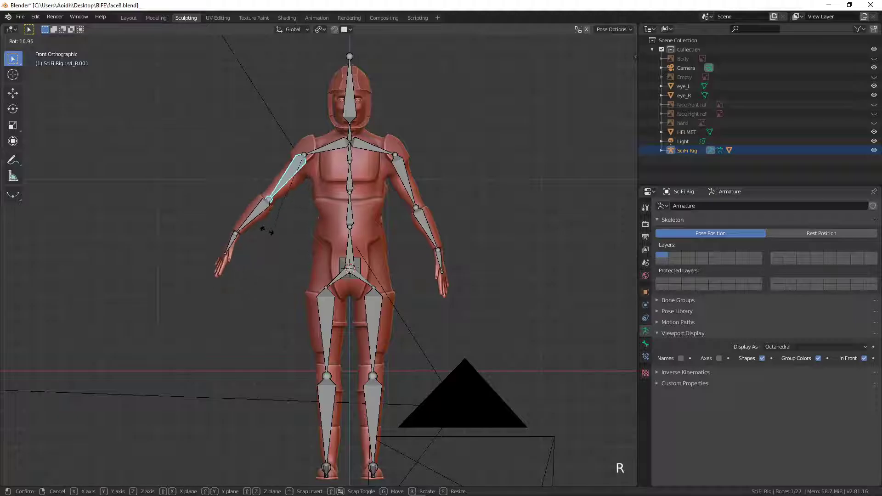
{"action": "right_click", "coordinate": [323, 182]}
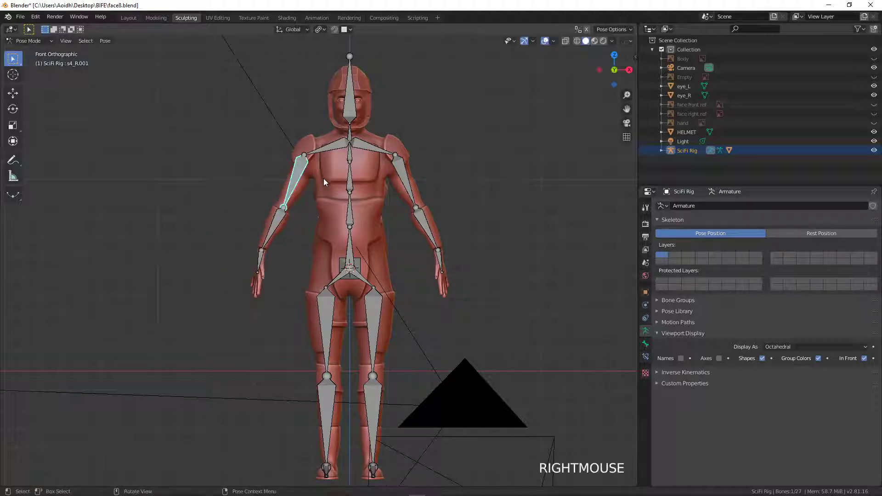
{"action": "key", "text": "r"}
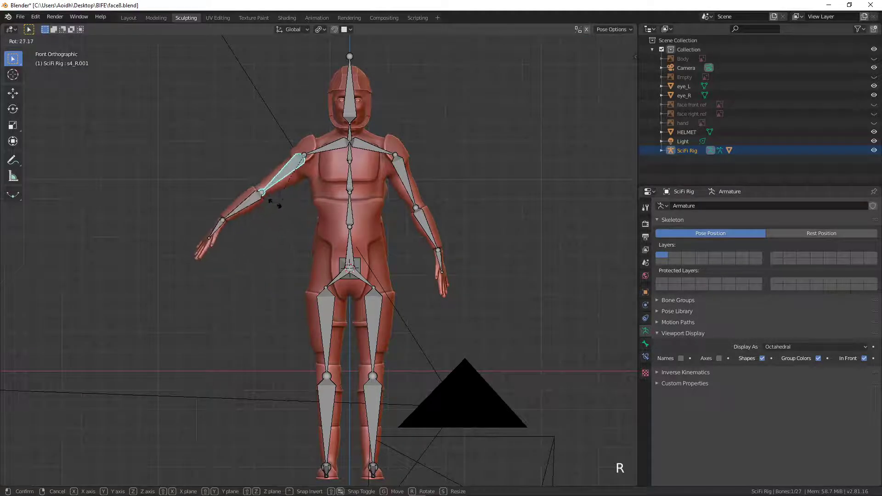
{"action": "left_click", "coordinate": [244, 207]}
{"action": "left_click", "coordinate": [244, 206]}
{"action": "key", "text": "r"}
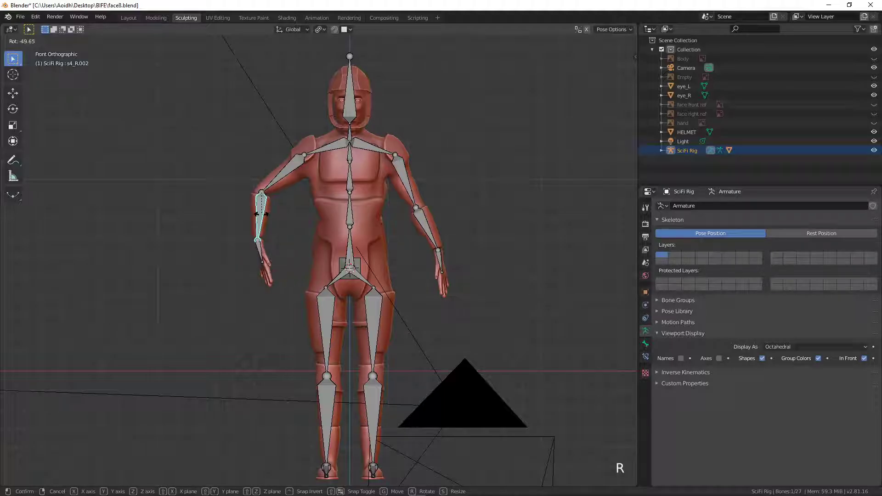
{"action": "left_click", "coordinate": [253, 228]}
{"action": "left_click", "coordinate": [252, 254]}
{"action": "key", "text": "r"}
{"action": "left_click", "coordinate": [245, 250]}
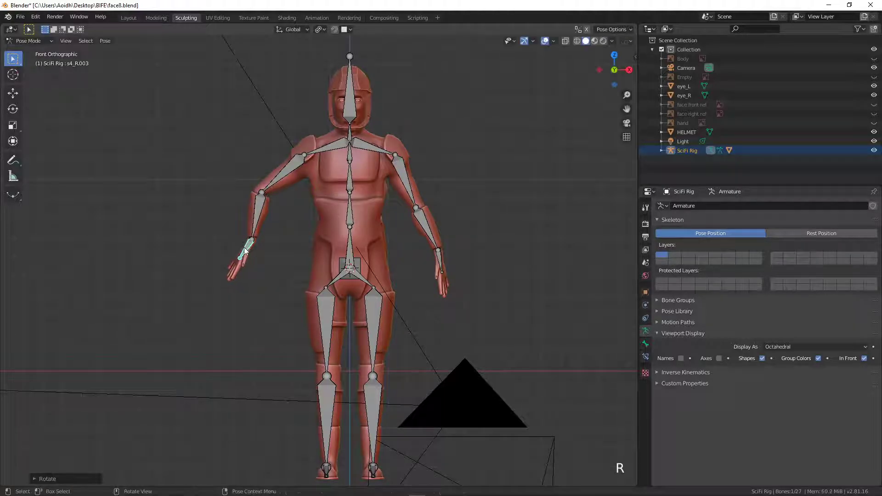
Adjust the left upper arm's rotation and swing the left forearm inward toward the hip.
{"action": "left_click", "coordinate": [410, 184]}
{"action": "key", "text": "r"}
{"action": "left_click", "coordinate": [424, 214]}
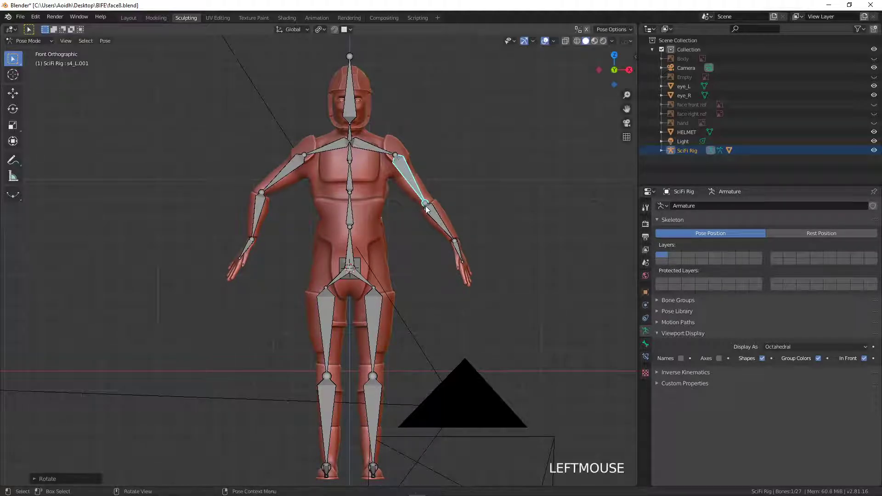
{"action": "key", "text": "r"}
{"action": "left_click", "coordinate": [426, 218]}
{"action": "left_click", "coordinate": [423, 229]}
{"action": "key", "text": "r"}
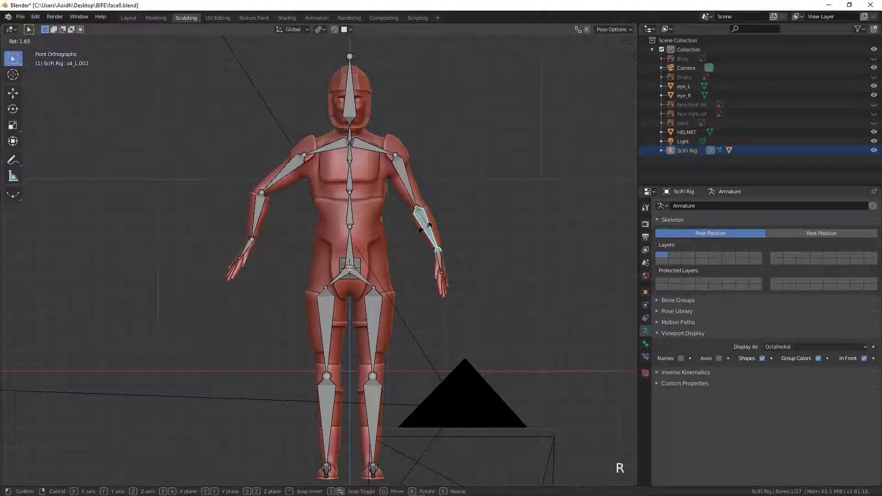
{"action": "left_click", "coordinate": [391, 269]}
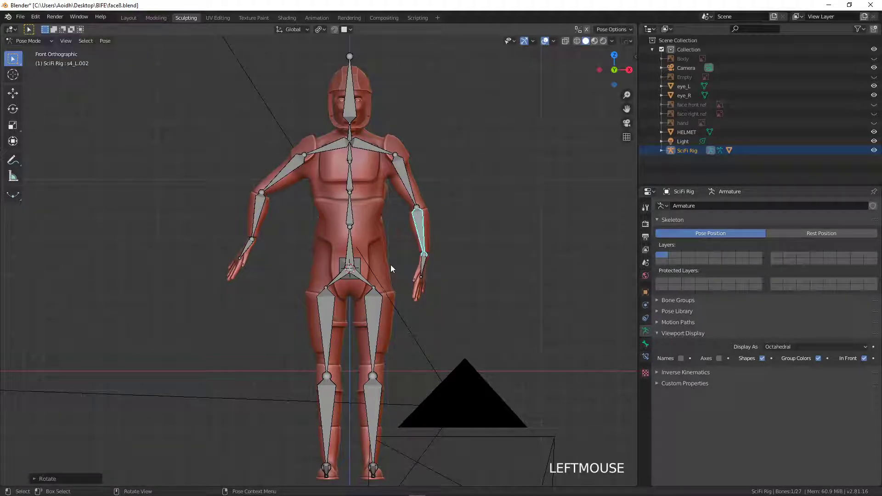
Try bending the torso sideways by rotating the spine bone at the waist, and cancel the rotation.
{"action": "left_click", "coordinate": [349, 221]}
{"action": "key", "text": "r"}
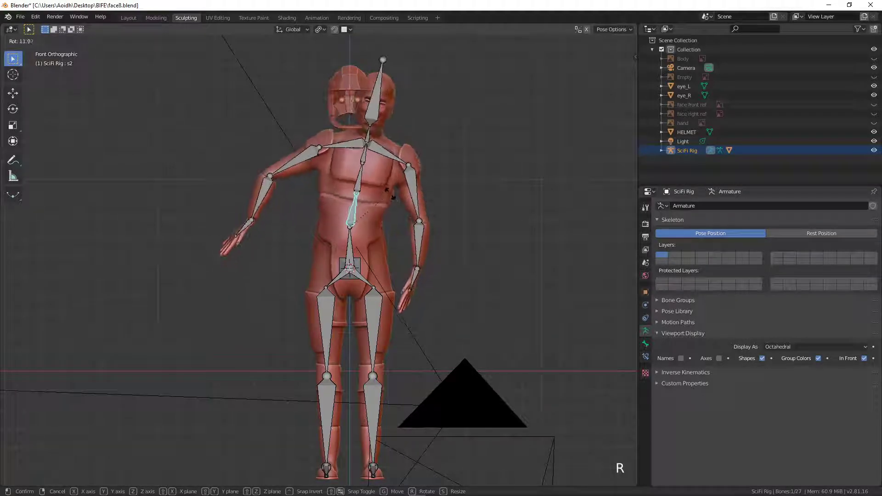
{"action": "right_click", "coordinate": [361, 177]}
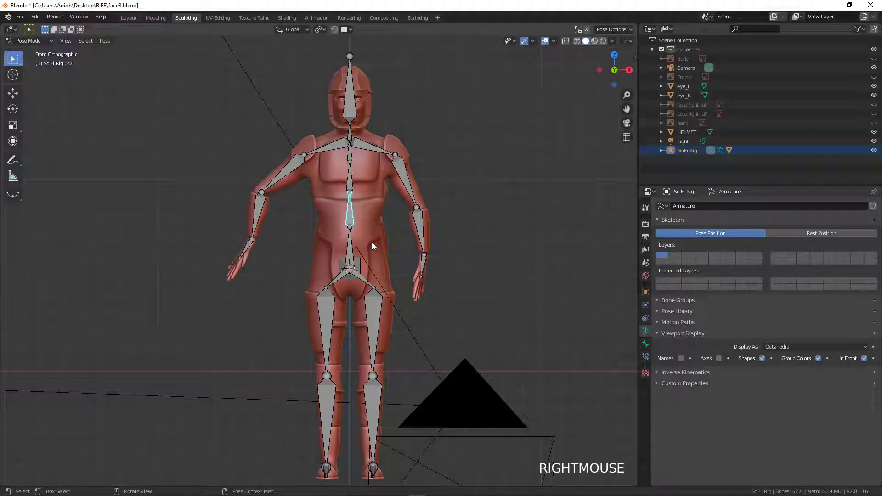
Enable Auto IK in the pose options and rotate the right hand bone so the hand points downward.
{"action": "middle_click_drag", "start_coordinate": [390, 390], "coordinate": [399, 207], "text": "shift"}
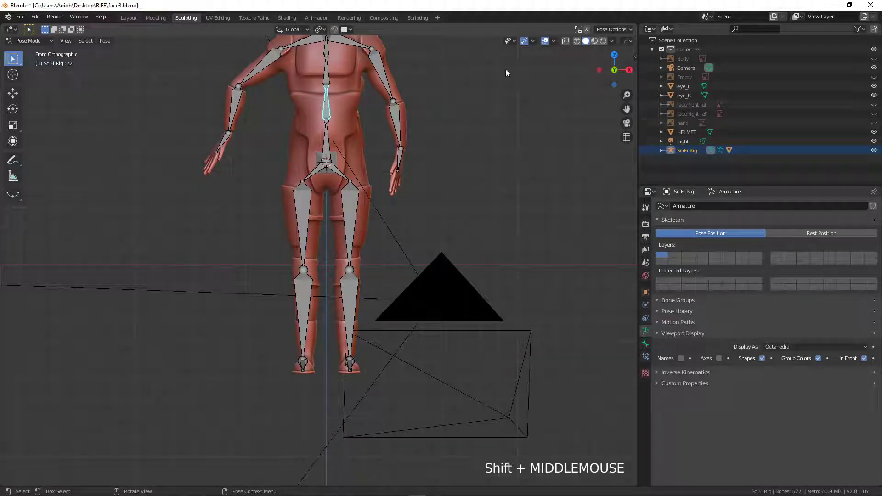
{"action": "left_click", "coordinate": [605, 30]}
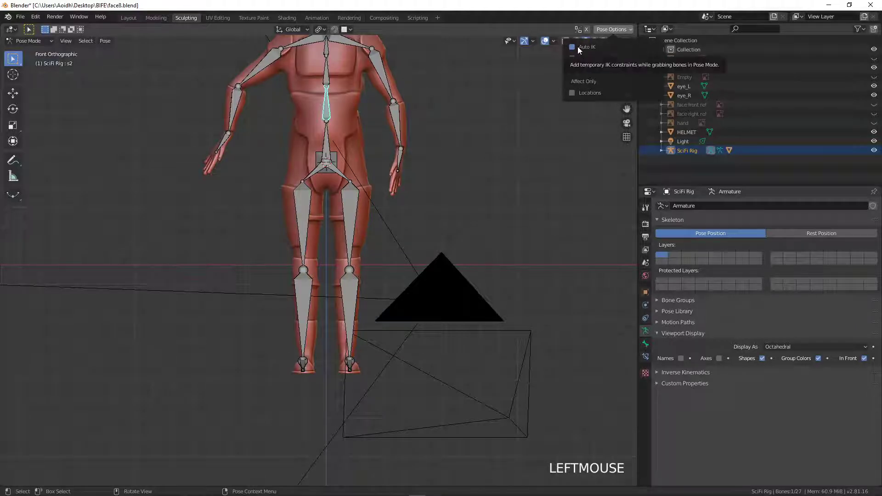
{"action": "left_click", "coordinate": [223, 148]}
{"action": "middle_click_drag", "start_coordinate": [223, 147], "coordinate": [277, 234], "text": "shift"}
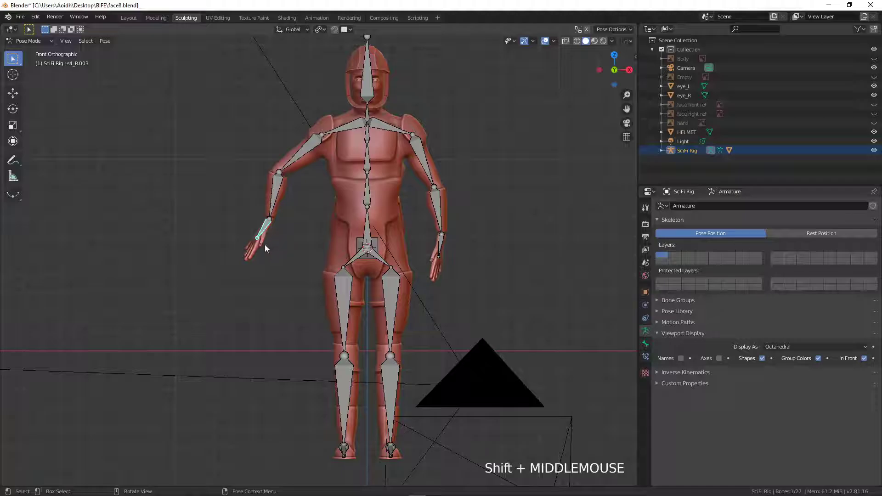
{"action": "key", "text": "r"}
{"action": "left_click", "coordinate": [280, 247]}
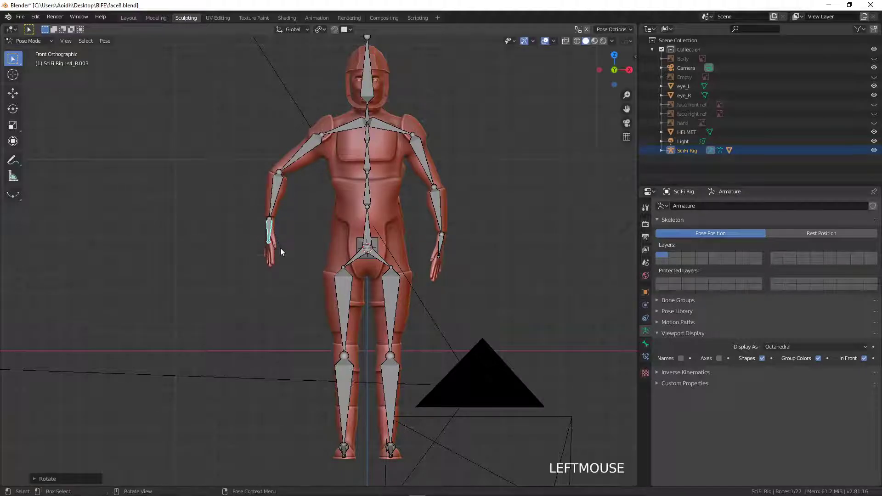
Try moving the right hand bone with Auto IK and the pelvis control bone, cancelling both moves.
{"action": "key", "text": "g"}
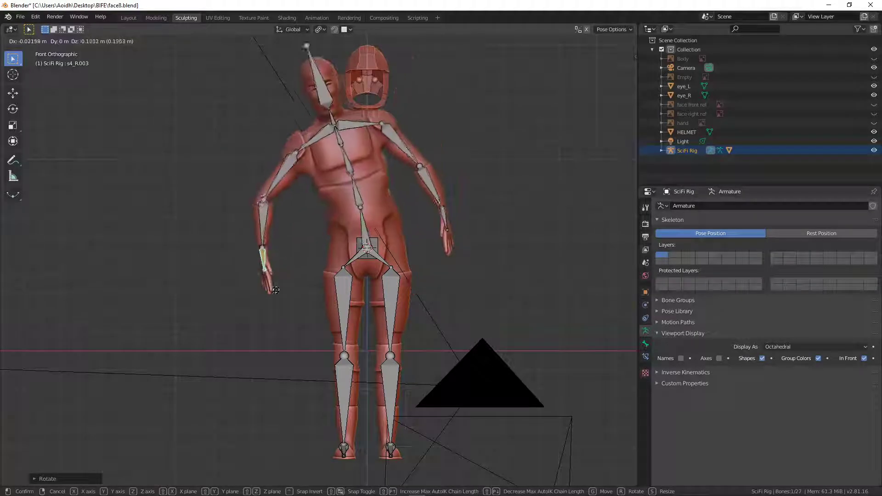
{"action": "right_click", "coordinate": [362, 260]}
{"action": "left_click", "coordinate": [368, 257]}
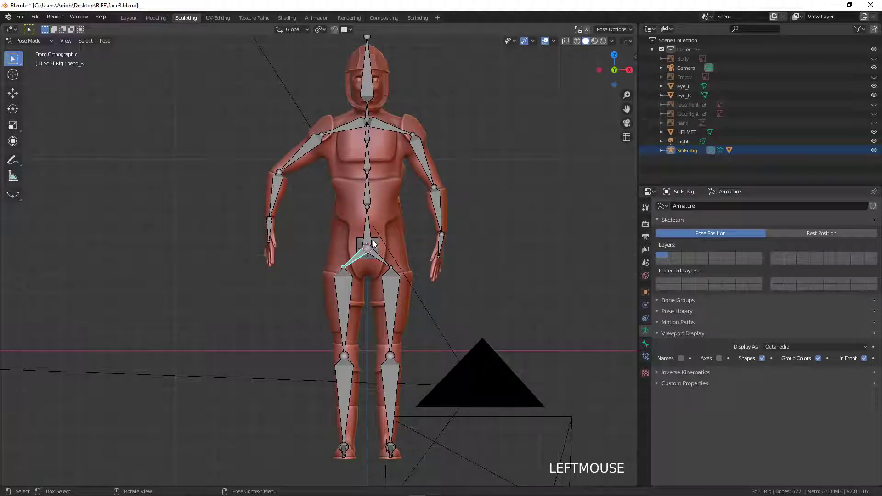
{"action": "left_click", "coordinate": [375, 244]}
{"action": "key", "text": "g"}
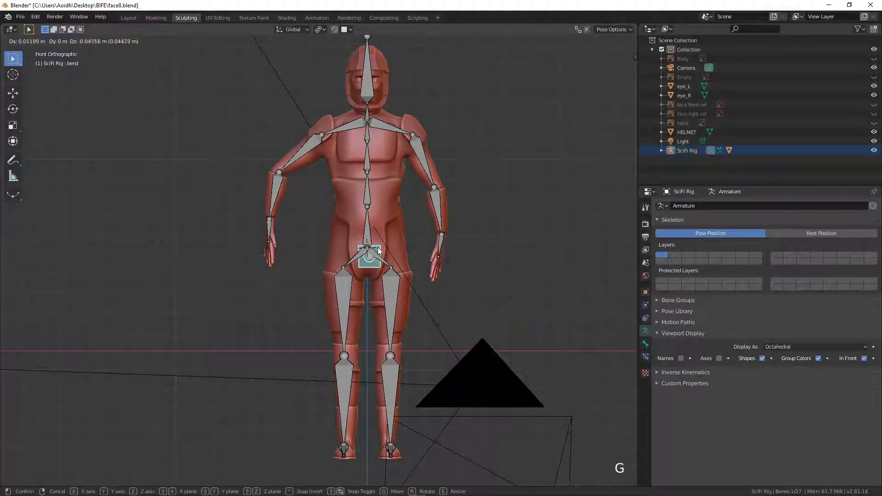
{"action": "right_click", "coordinate": [377, 250]}
{"action": "left_click", "coordinate": [380, 257]}
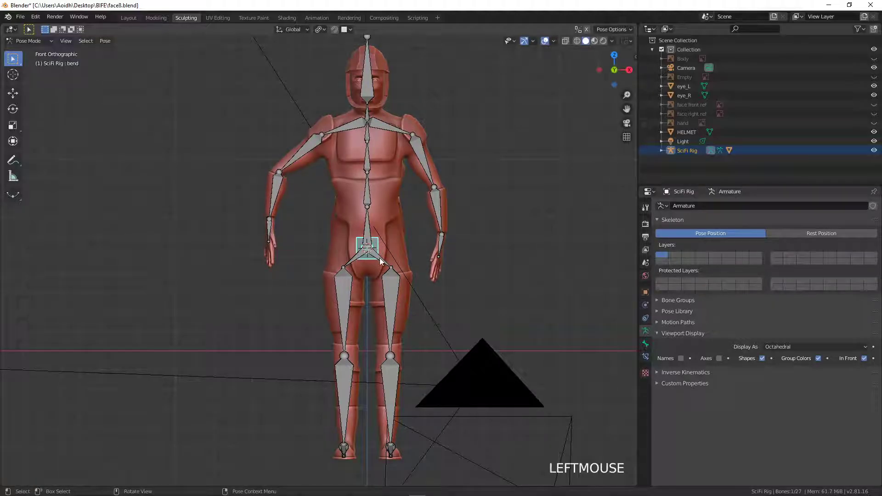
Try moving the right foot bone in front and right side views to test the knee bend, cancelling each move.
{"action": "left_click", "coordinate": [345, 446]}
{"action": "key", "text": "g"}
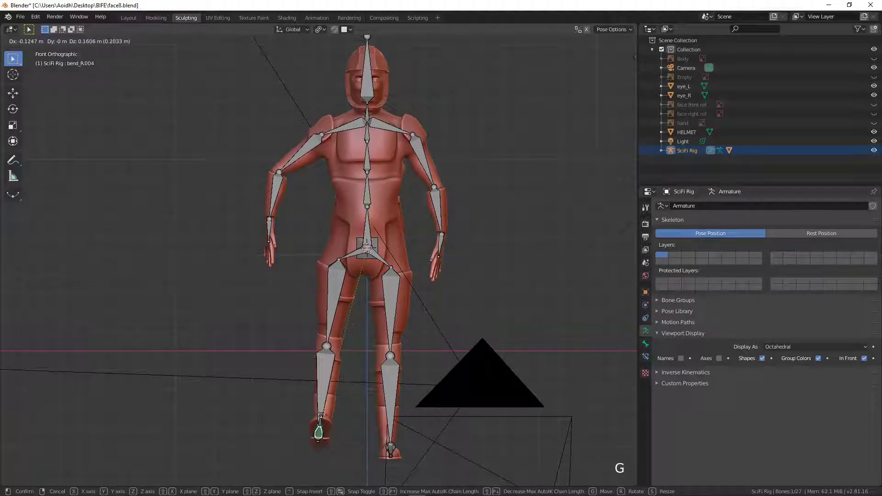
{"action": "right_click", "coordinate": [322, 415]}
{"action": "key", "text": "KP_3"}
{"action": "key", "text": "g"}
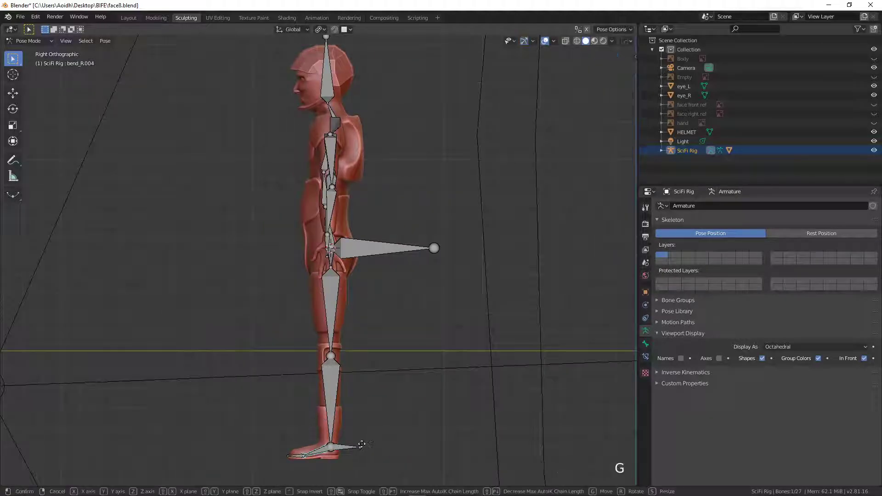
{"action": "right_click", "coordinate": [379, 410]}
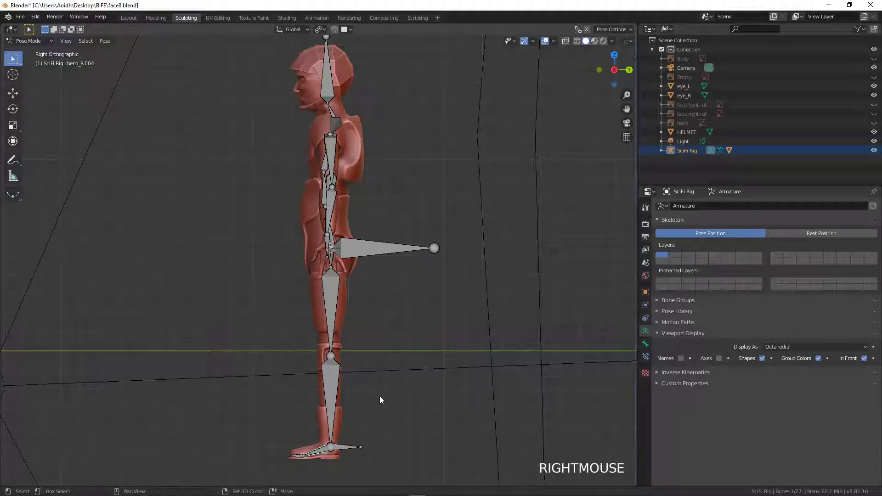
{"action": "middle_click_drag", "start_coordinate": [380, 396], "coordinate": [354, 374], "text": "shift"}
{"action": "key", "text": "g"}
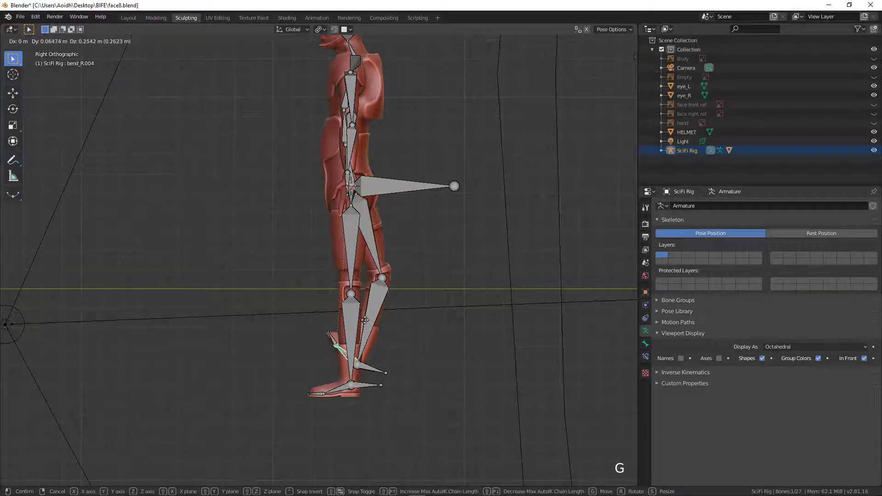
{"action": "right_click", "coordinate": [358, 311]}
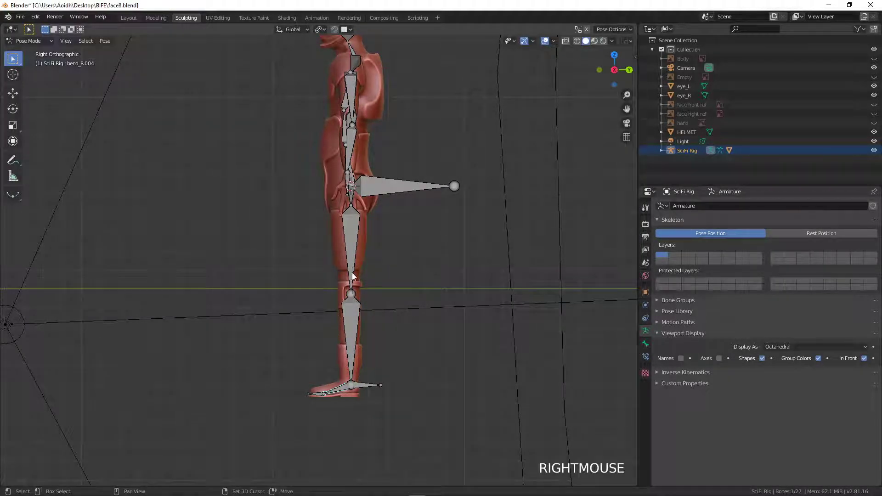
In Edit Mode, move the knee joints slightly forward along the global Y axis, and return to Pose Mode.
{"action": "left_click", "coordinate": [355, 237]}
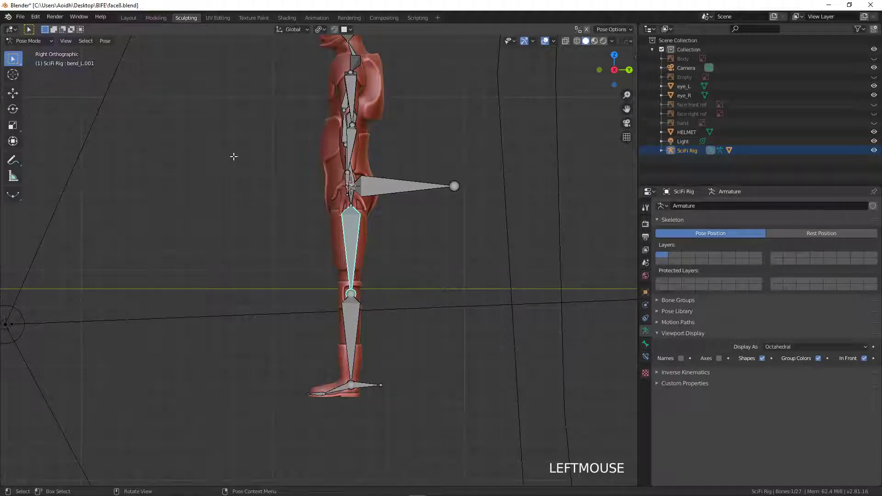
{"action": "key", "text": "Tab"}
{"action": "scroll", "coordinate": [325, 292], "scroll_direction": "up", "scroll_amount": 1}
{"action": "left_click", "coordinate": [370, 300]}
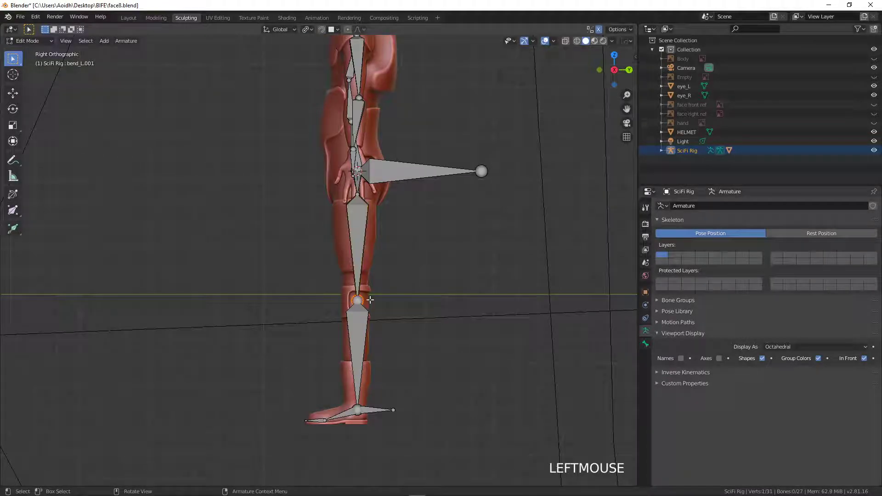
{"action": "key", "text": "g"}
{"action": "key", "text": "y"}
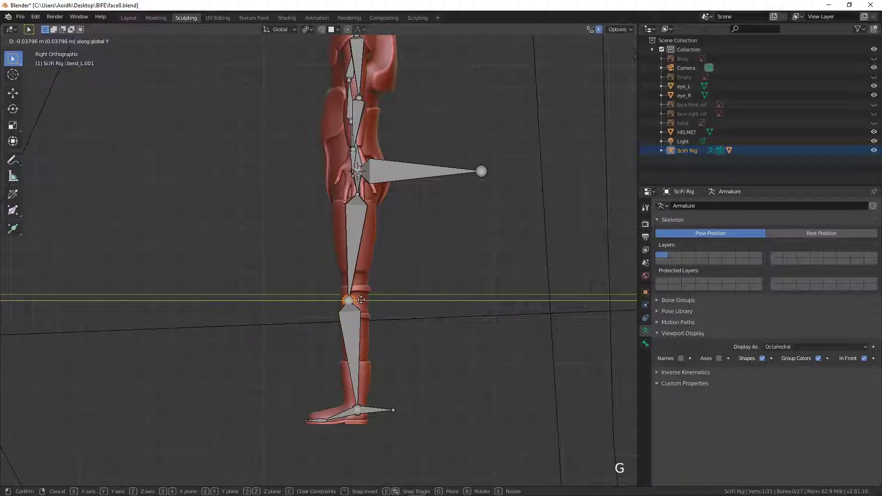
{"action": "left_click", "coordinate": [358, 299]}
{"action": "key", "text": "Tab"}
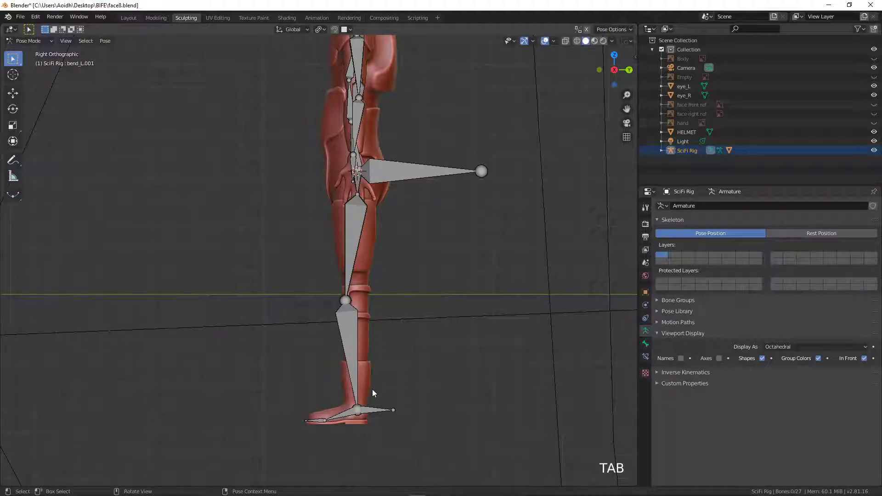
Move the left heel bone up and forward with Auto IK to bend the left knee, and check the pose from the front.
{"action": "left_click", "coordinate": [374, 414]}
{"action": "key", "text": "g"}
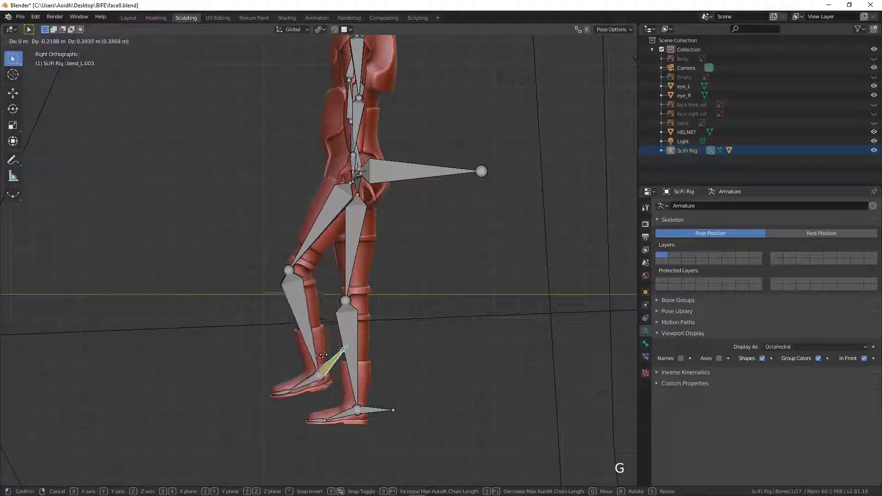
{"action": "right_click", "coordinate": [348, 243]}
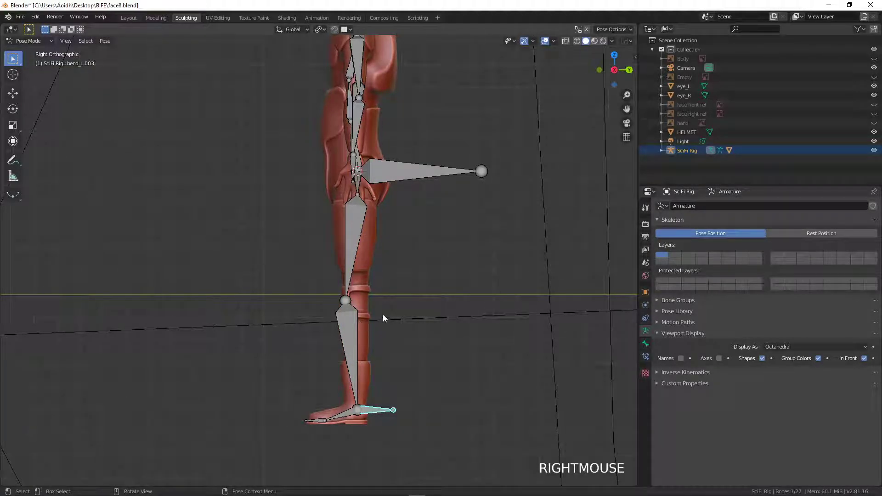
{"action": "key", "text": "g"}
{"action": "left_click", "coordinate": [371, 316]}
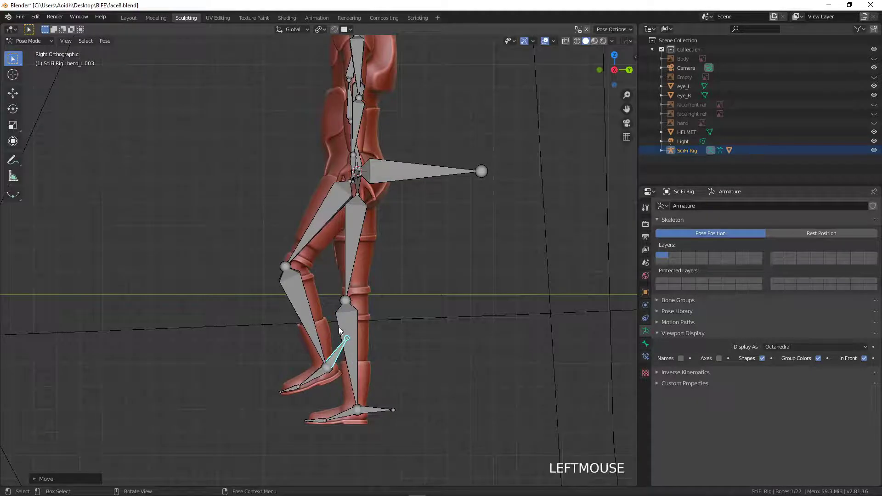
{"action": "key", "text": "KP_1"}
{"action": "scroll", "coordinate": [403, 338], "scroll_direction": "down", "scroll_amount": 4}
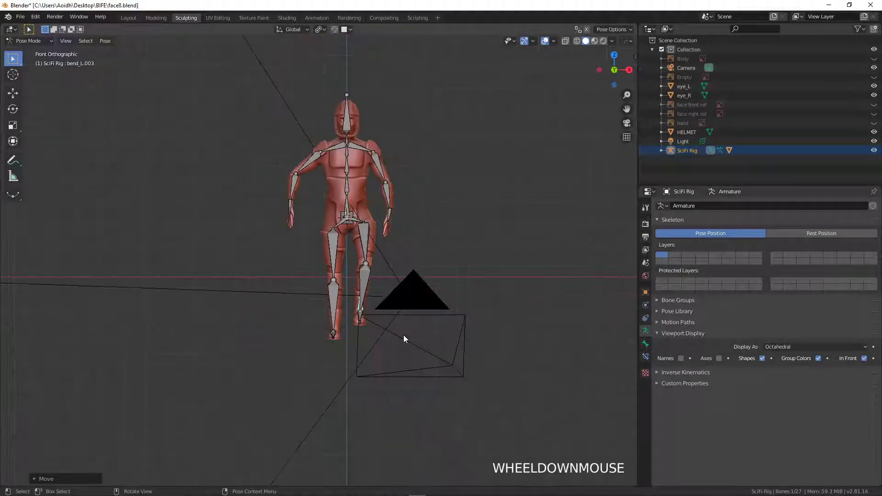
{"action": "scroll", "coordinate": [403, 339], "scroll_direction": "up", "scroll_amount": 4}
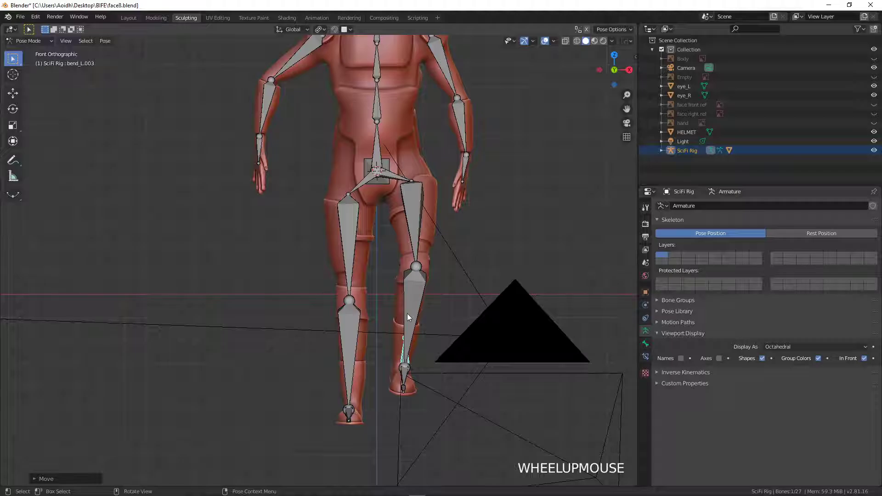
{"action": "scroll", "coordinate": [434, 252], "scroll_direction": "down", "scroll_amount": 4}
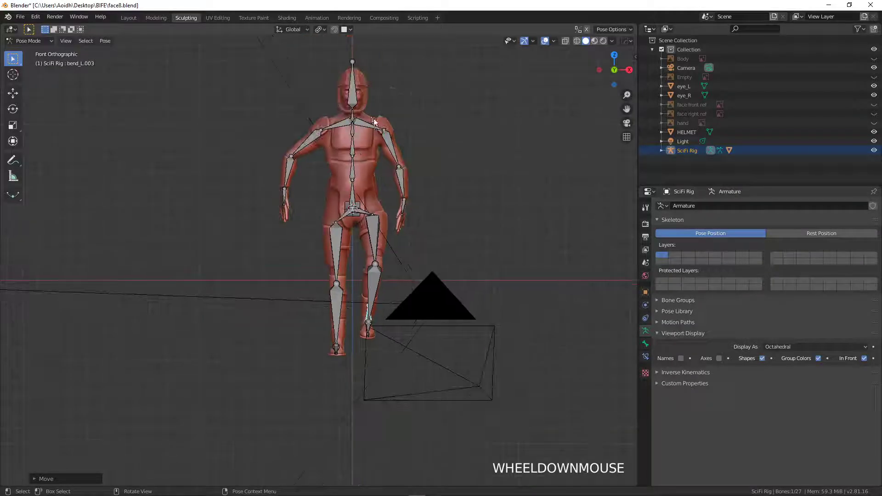
Select the head bone and switch the SciFi Rig armature to Edit Mode.
{"action": "middle_click_drag", "start_coordinate": [367, 126], "coordinate": [356, 183], "text": "shift"}
{"action": "scroll", "coordinate": [332, 225], "scroll_direction": "up", "scroll_amount": 4}
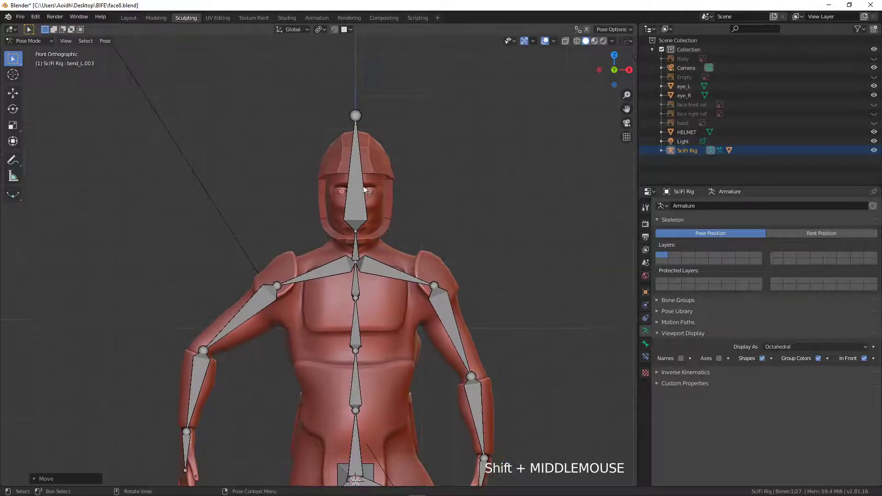
{"action": "left_click", "coordinate": [356, 184]}
{"action": "key", "text": "Tab"}
{"action": "scroll", "coordinate": [369, 290], "scroll_direction": "down", "scroll_amount": 5}
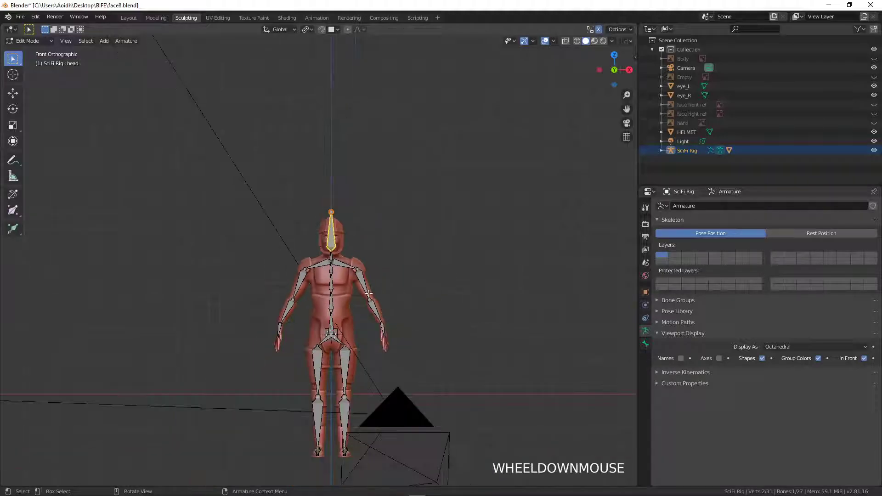
Make the head bone active in Edit Mode, return to Pose Mode, and switch the armature to Object Mode.
{"action": "scroll", "coordinate": [370, 291], "scroll_direction": "up", "scroll_amount": 3}
{"action": "left_click", "coordinate": [333, 269]}
{"action": "left_click", "coordinate": [361, 268]}
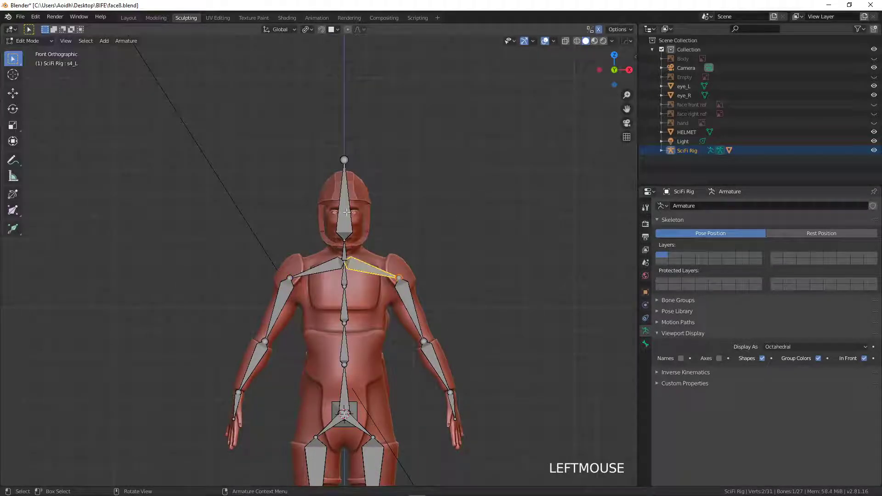
{"action": "left_click", "coordinate": [346, 216]}
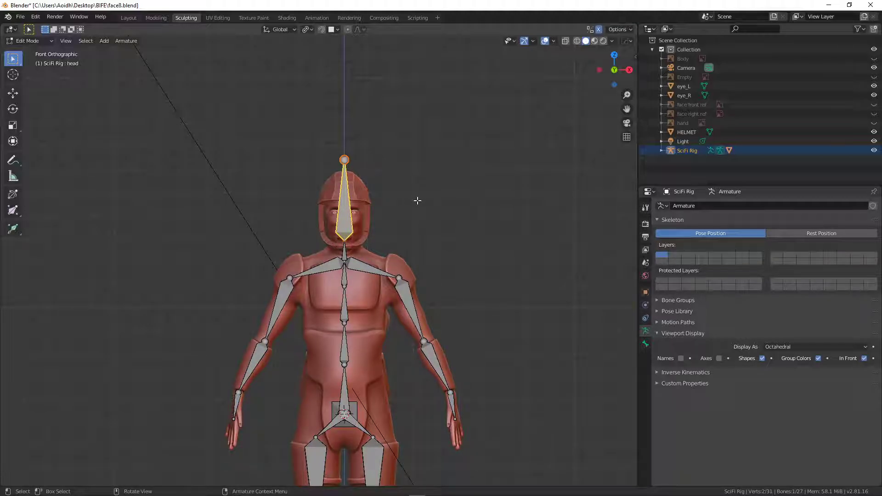
{"action": "key", "text": "Tab"}
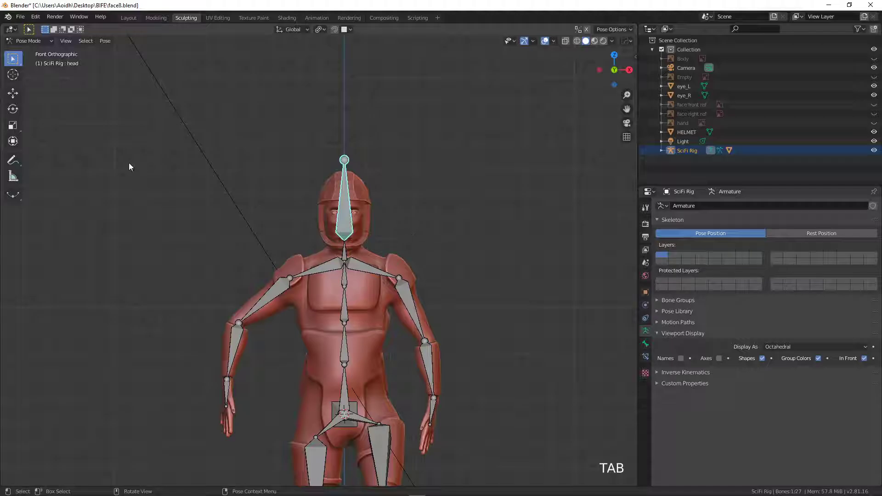
{"action": "left_click", "coordinate": [51, 42]}
{"action": "left_click", "coordinate": [54, 52]}
Parent the HELMET object to the rig's active head bone with the Bone parenting option.
{"action": "scroll", "coordinate": [369, 250], "scroll_direction": "up", "scroll_amount": 2}
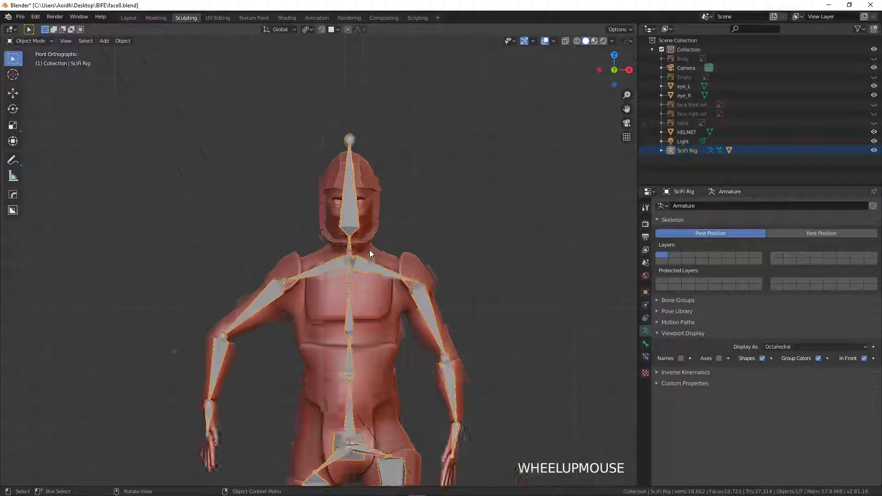
{"action": "middle_click_drag", "start_coordinate": [369, 250], "coordinate": [343, 302], "text": "shift"}
{"action": "left_click", "coordinate": [399, 176]}
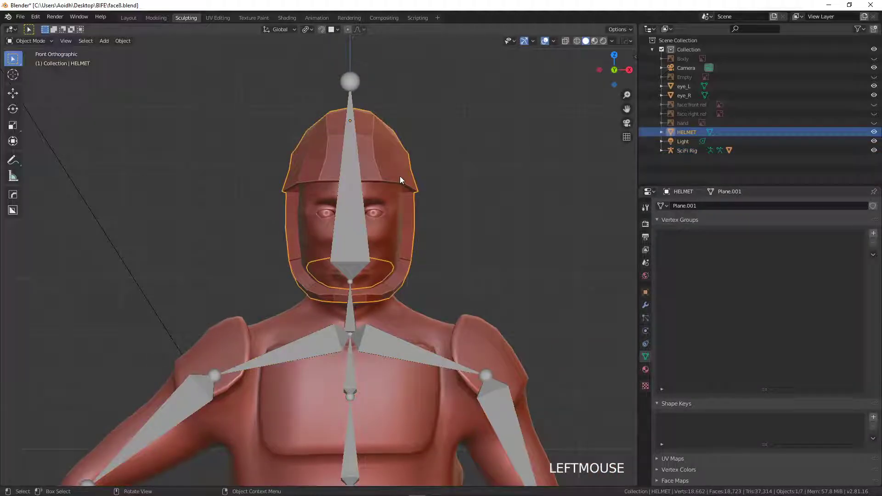
{"action": "left_click", "coordinate": [352, 75], "text": "shift"}
{"action": "key", "text": "ctrl+p"}
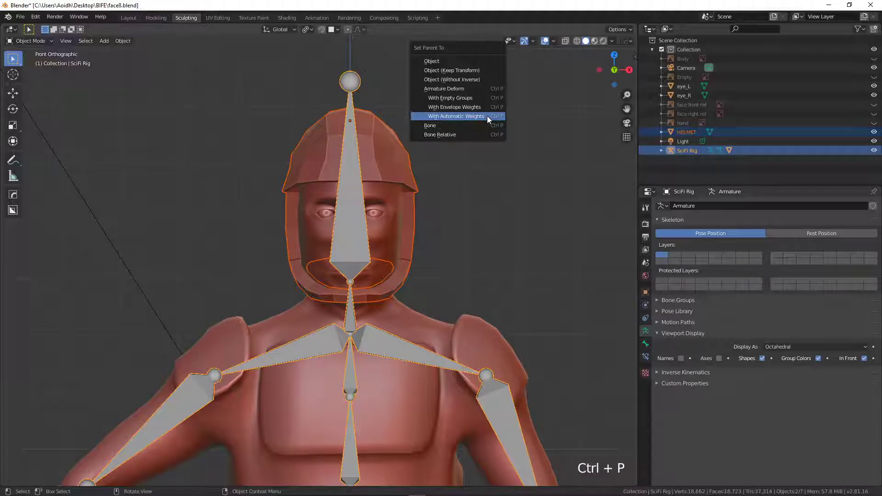
{"action": "left_click", "coordinate": [440, 125]}
Parent the eye_L object to the rig's head bone.
{"action": "left_click", "coordinate": [377, 214]}
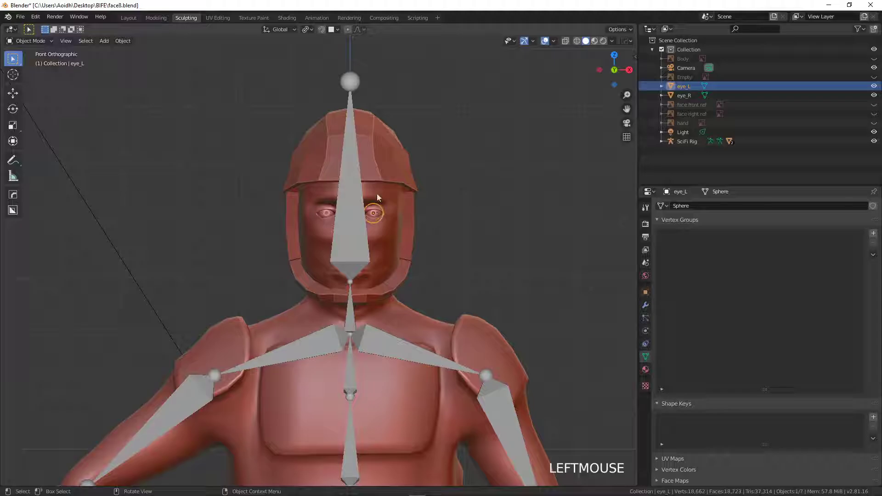
{"action": "left_click", "coordinate": [351, 100], "text": "shift"}
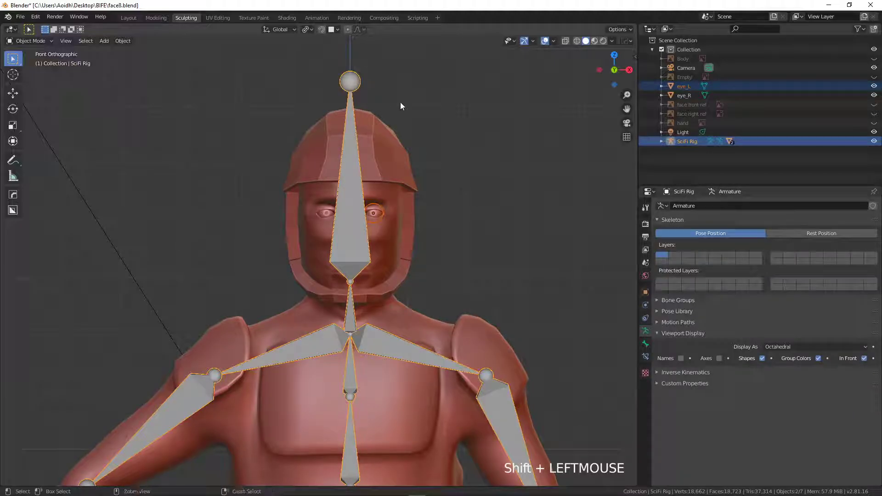
{"action": "key", "text": "ctrl+p"}
{"action": "left_click", "coordinate": [401, 102]}
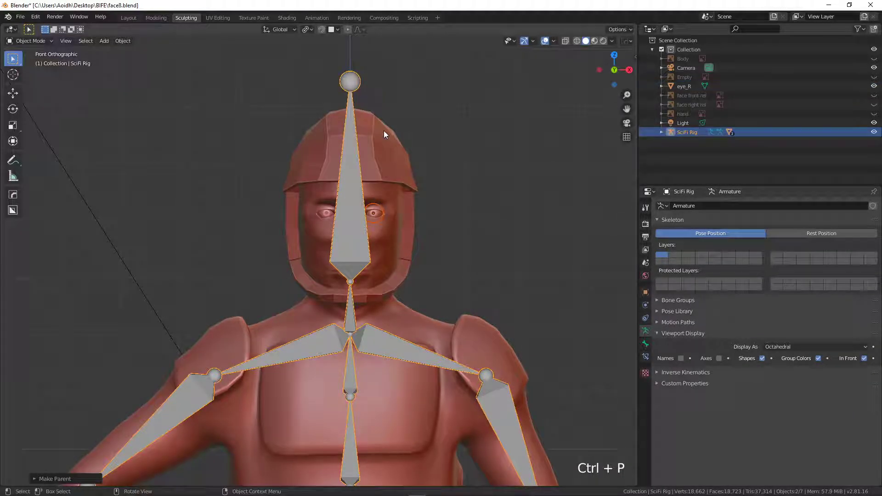
Parent the eye_R object to the rig's head bone.
{"action": "left_click", "coordinate": [320, 212]}
{"action": "left_click", "coordinate": [349, 97], "text": "shift"}
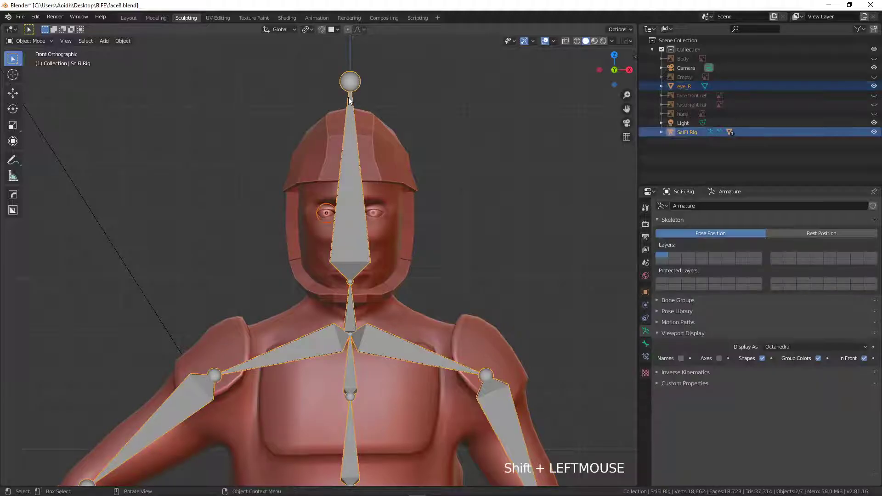
{"action": "key", "text": "ctrl+p"}
{"action": "left_click", "coordinate": [348, 98]}
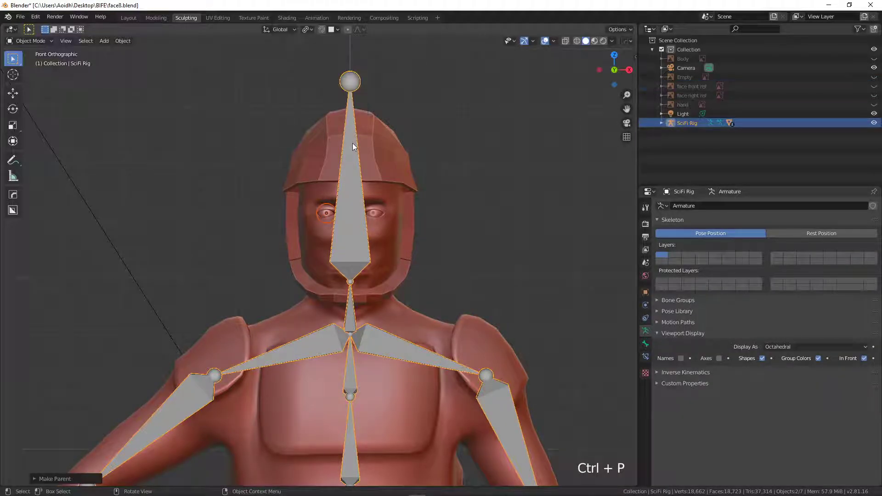
Switch the SciFi Rig to Pose Mode and rotate the head bone sideways to test the helmet and eye parenting.
{"action": "left_click", "coordinate": [348, 87]}
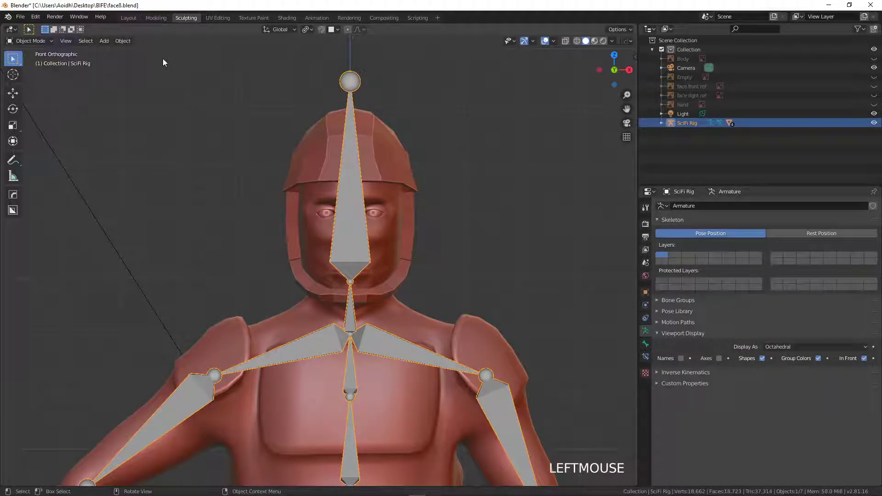
{"action": "left_click", "coordinate": [45, 41]}
{"action": "left_click", "coordinate": [30, 68]}
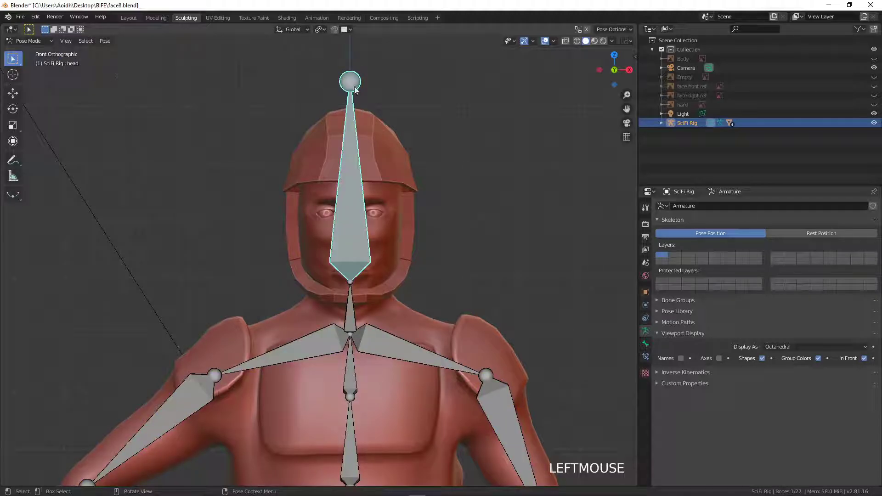
{"action": "key", "text": "r"}
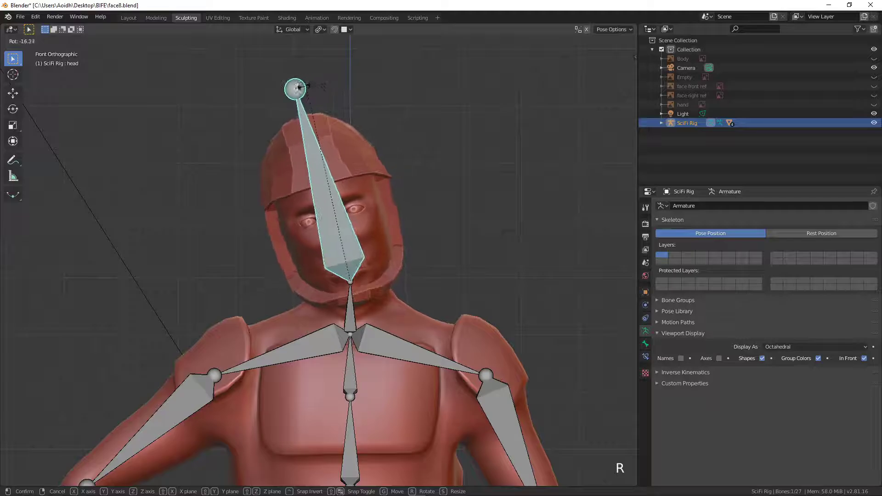
{"action": "left_click", "coordinate": [416, 142]}
{"action": "scroll", "coordinate": [415, 150], "scroll_direction": "down", "scroll_amount": 4}
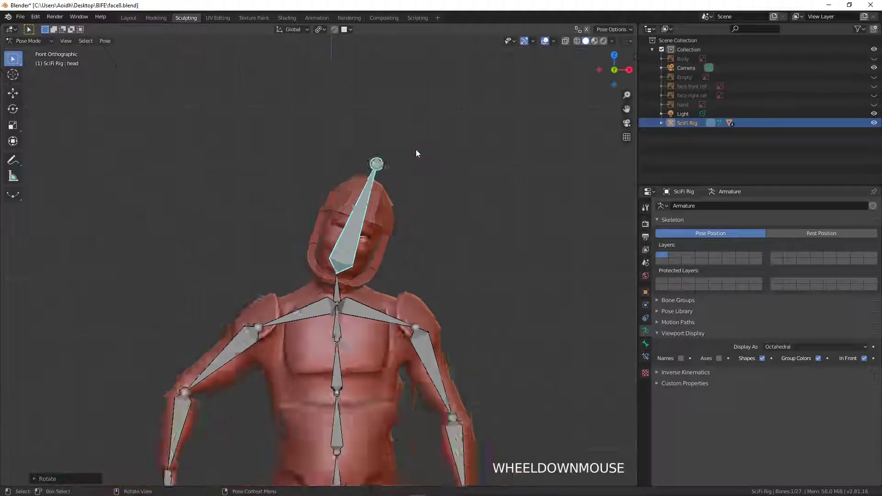
{"action": "middle_click_drag", "start_coordinate": [413, 236], "coordinate": [401, 133], "text": "shift"}
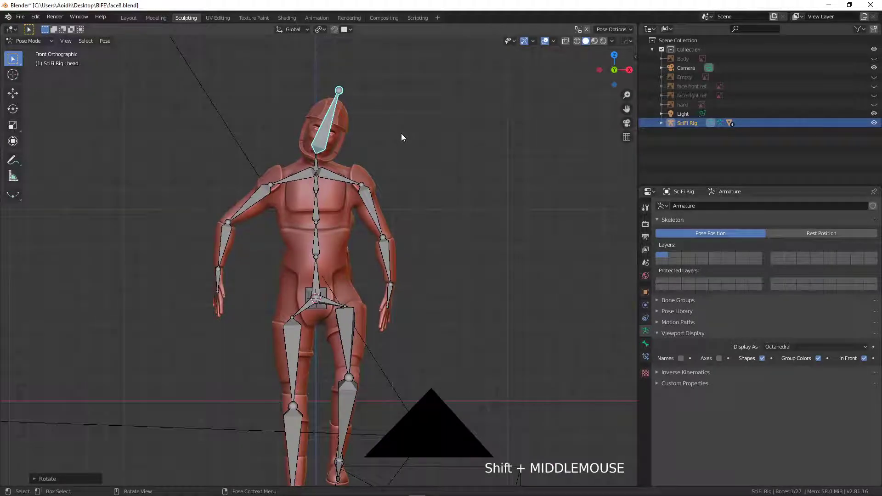
Clear the rotation and location of all bones in the rig to restore the rest pose.
{"action": "key", "text": "a"}
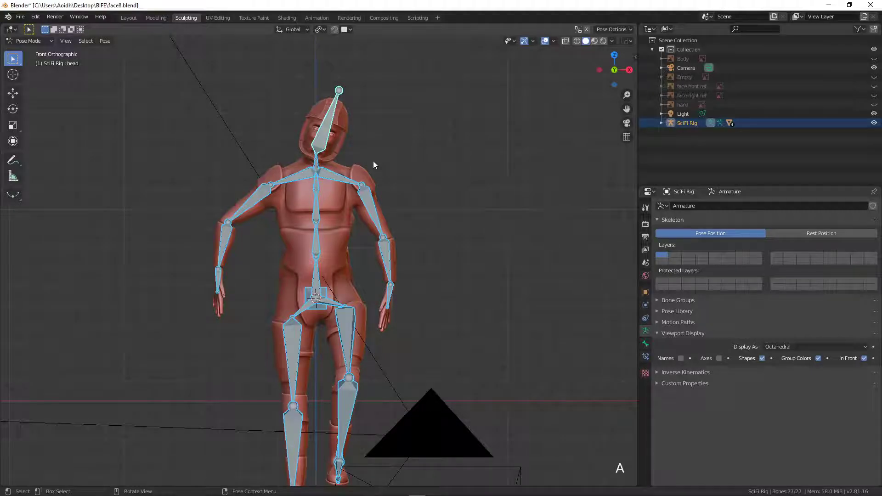
{"action": "key", "text": "alt+r"}
{"action": "key", "text": "alt+g"}
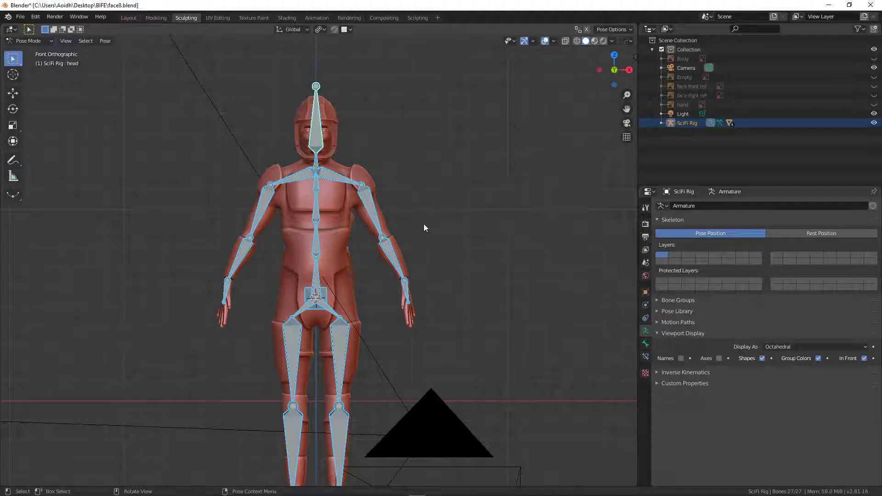
In right side view, move the left heel bone up and forward and the right heel bone up and backward with Auto IK.
{"action": "key", "text": "KP_3"}
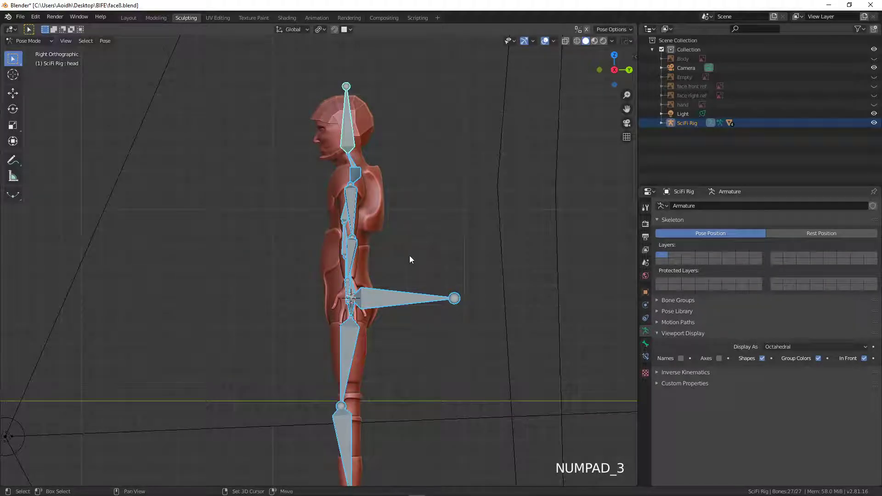
{"action": "middle_click_drag", "start_coordinate": [409, 256], "coordinate": [389, 168], "text": "shift"}
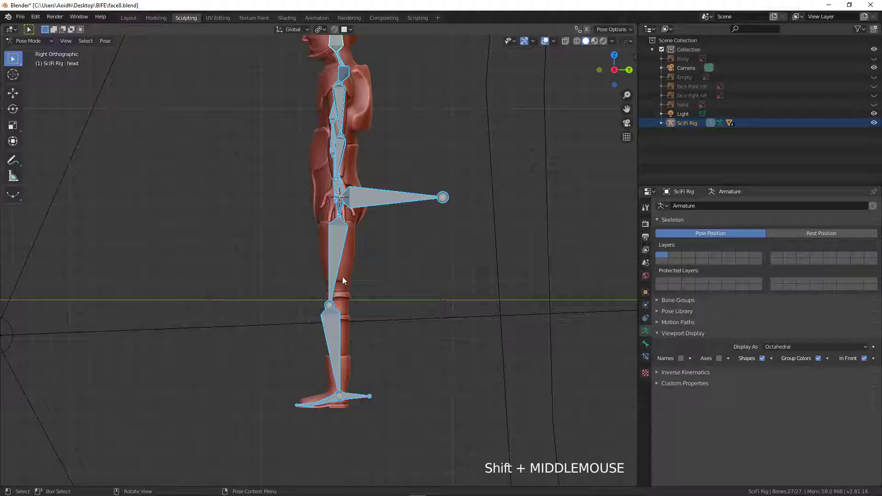
{"action": "left_click", "coordinate": [354, 397]}
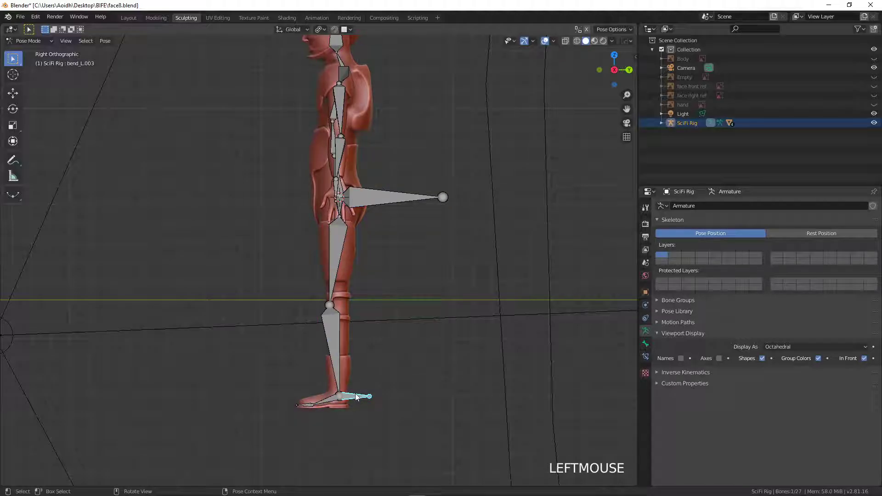
{"action": "key", "text": "g"}
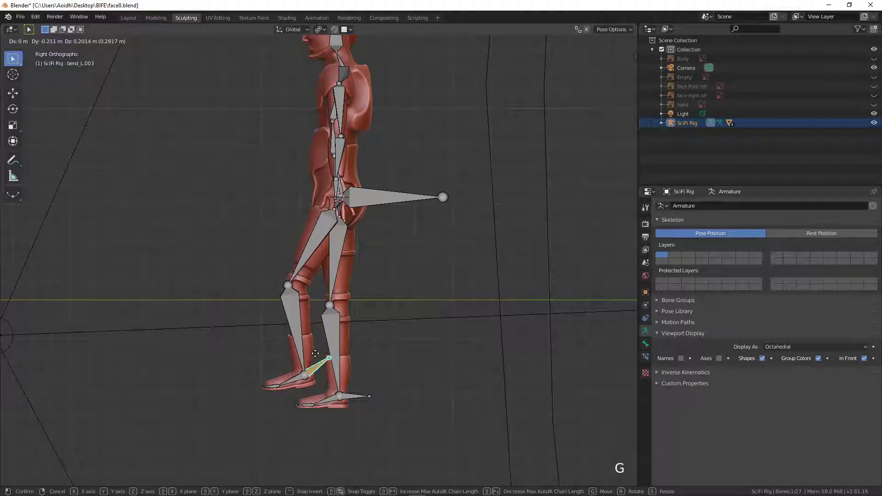
{"action": "left_click", "coordinate": [307, 354]}
{"action": "left_click", "coordinate": [351, 395]}
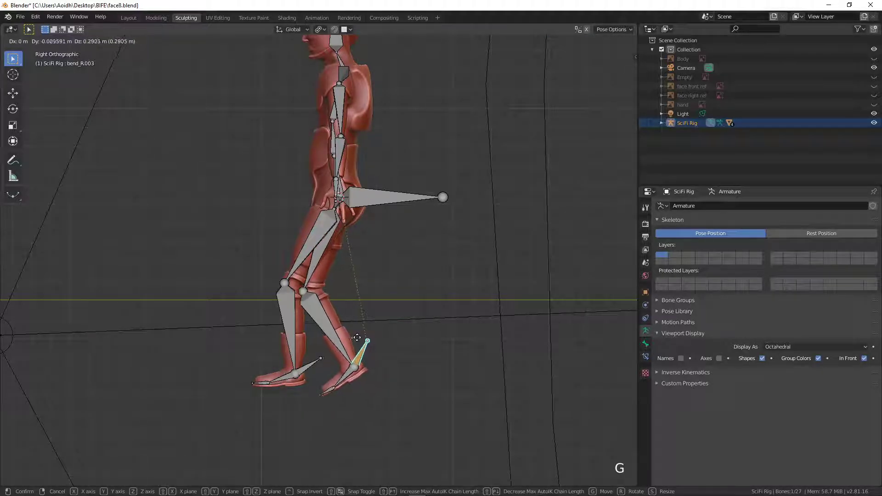
{"action": "left_click", "coordinate": [367, 387]}
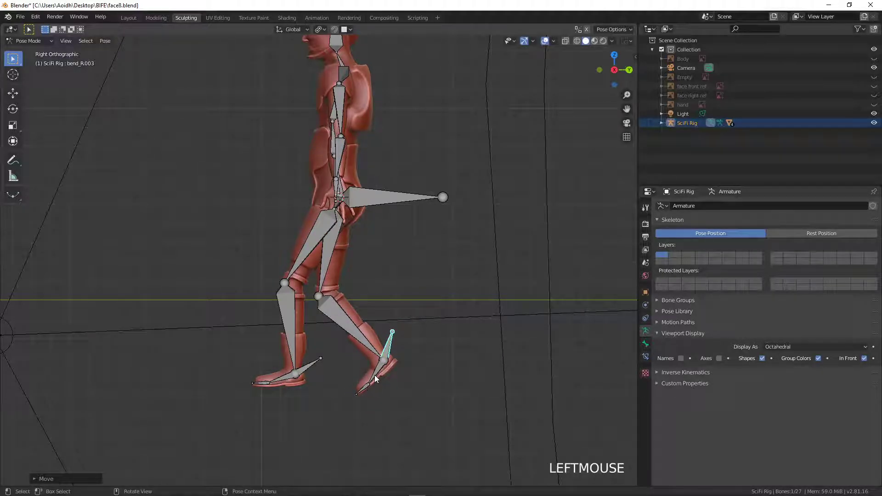
Rotate the right foot and toe bones to level the raised foot, and check the pose from an angle.
{"action": "left_click", "coordinate": [374, 375]}
{"action": "key", "text": "r"}
{"action": "left_click", "coordinate": [363, 376]}
{"action": "left_click", "coordinate": [356, 378]}
{"action": "key", "text": "r"}
{"action": "left_click", "coordinate": [352, 379]}
{"action": "key", "text": "KP_1"}
{"action": "middle_click_drag", "start_coordinate": [379, 353], "coordinate": [340, 296]}
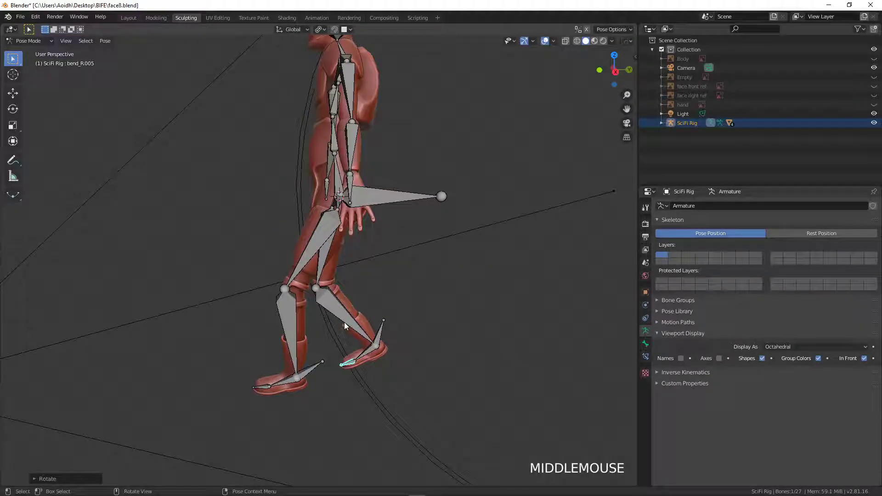
In front view, rotate the lowest spine bone slightly toward the character's right side.
{"action": "key", "text": "KP_1"}
{"action": "left_click", "coordinate": [315, 184]}
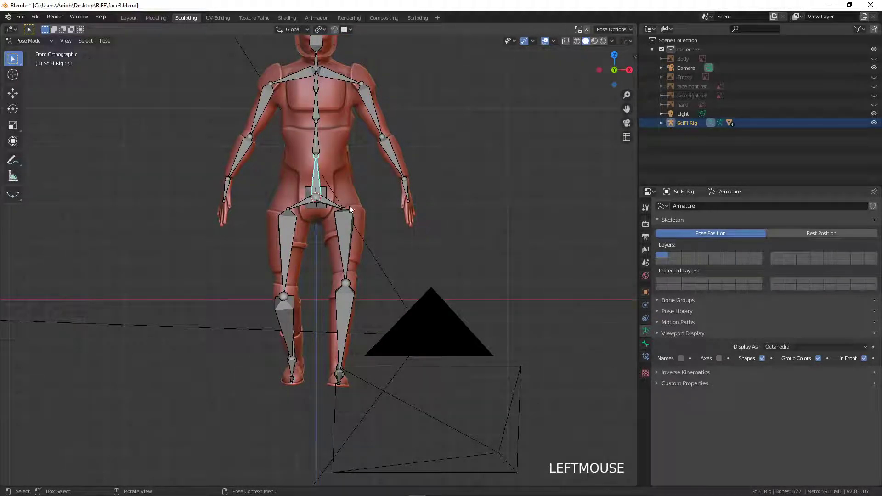
{"action": "key", "text": "r"}
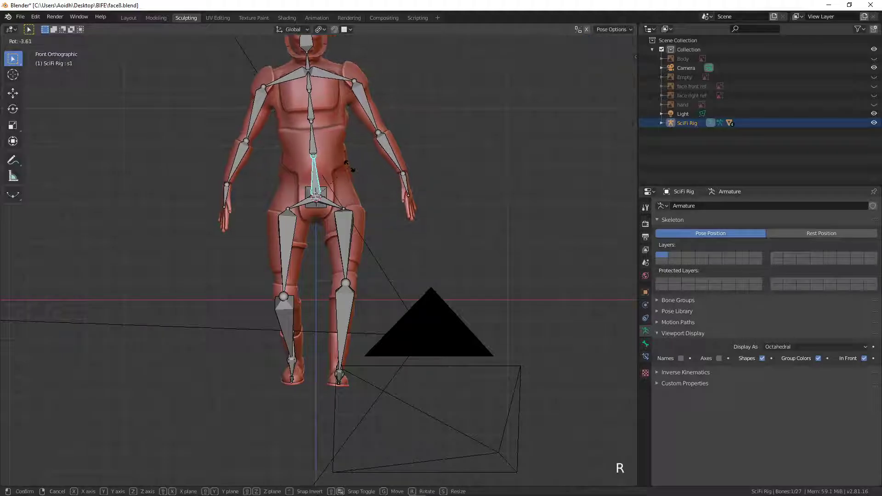
{"action": "left_click", "coordinate": [322, 193]}
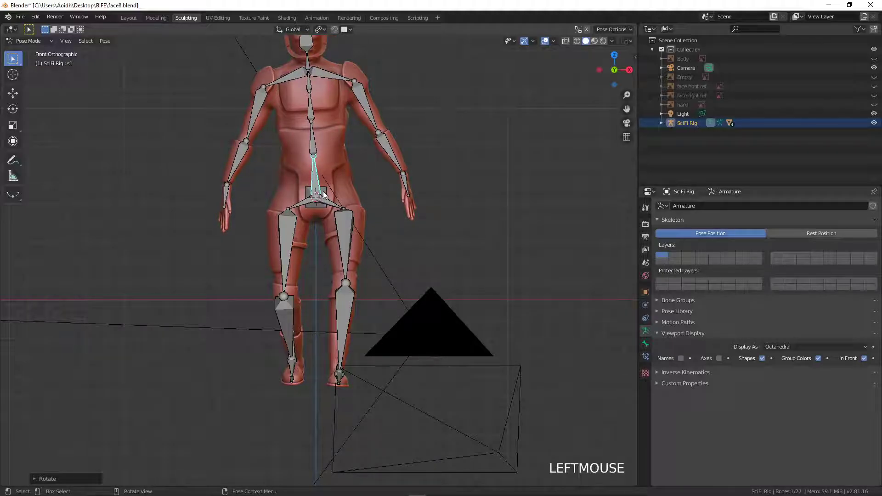
Try moving the lowest spine bone and rotating the right and left hip bones, cancelling each transform.
{"action": "key", "text": "g"}
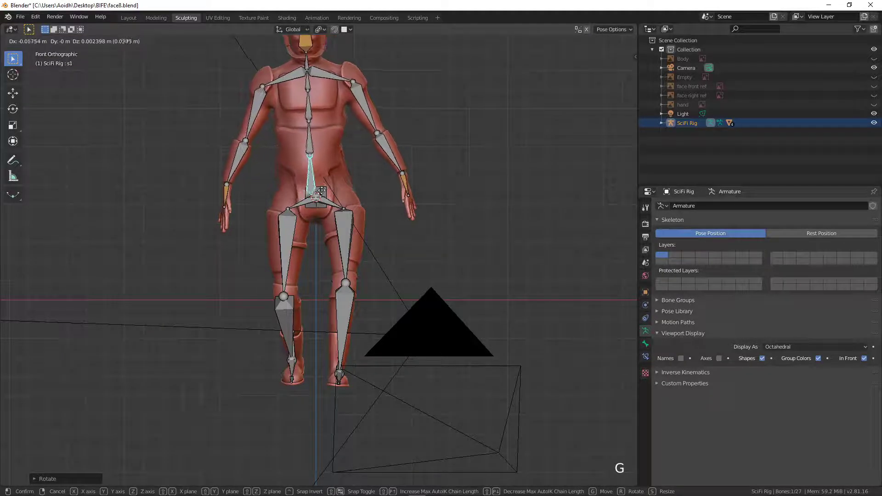
{"action": "right_click", "coordinate": [318, 193]}
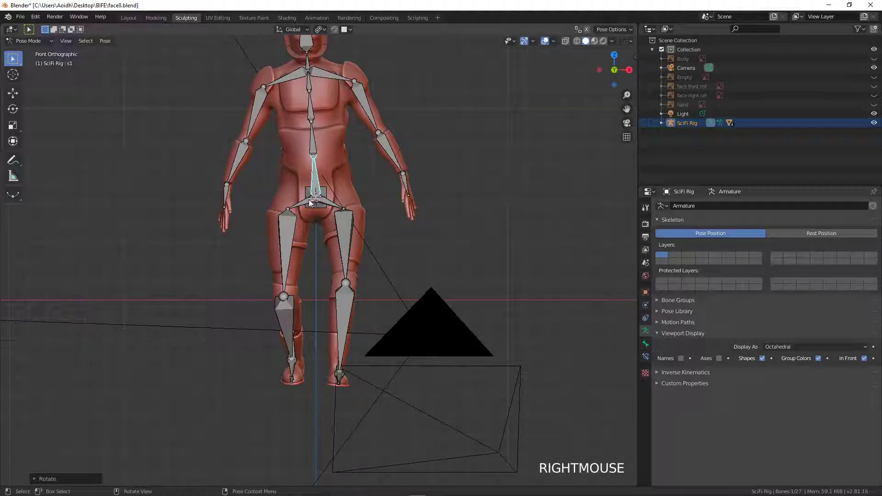
{"action": "left_click", "coordinate": [303, 203]}
{"action": "key", "text": "r"}
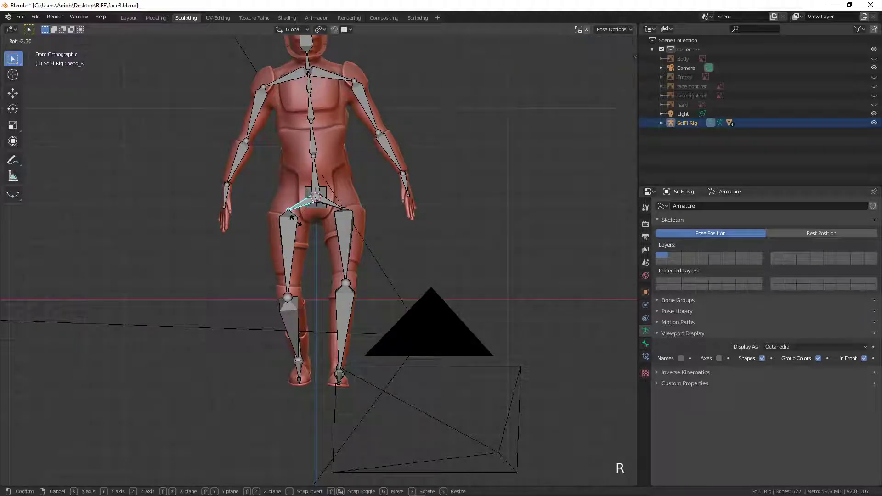
{"action": "right_click", "coordinate": [330, 209]}
{"action": "left_click", "coordinate": [331, 205]}
{"action": "key", "text": "r"}
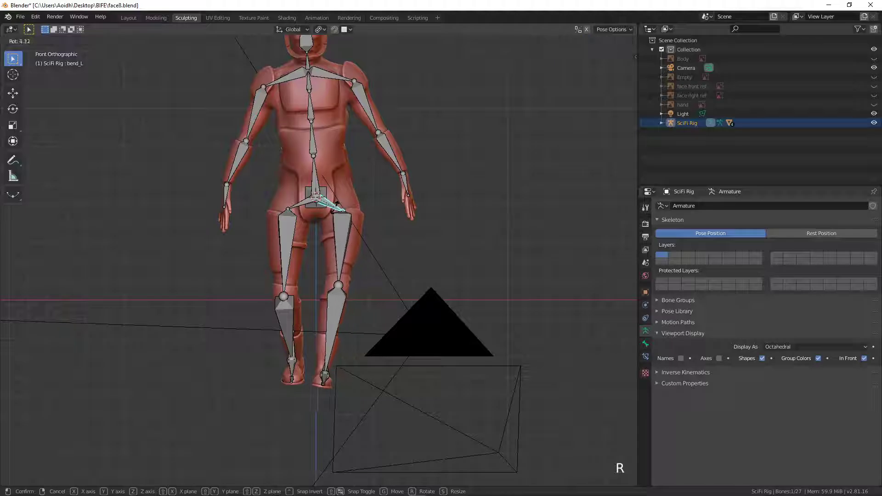
{"action": "right_click", "coordinate": [332, 199]}
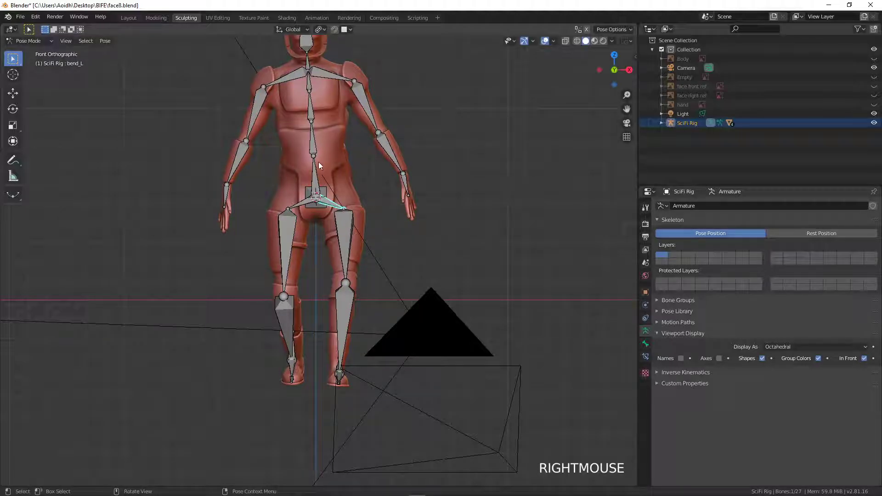
Rotate the chest spine bone slightly toward the character's right side, and select the right hand bone.
{"action": "left_click", "coordinate": [311, 105]}
{"action": "key", "text": "r"}
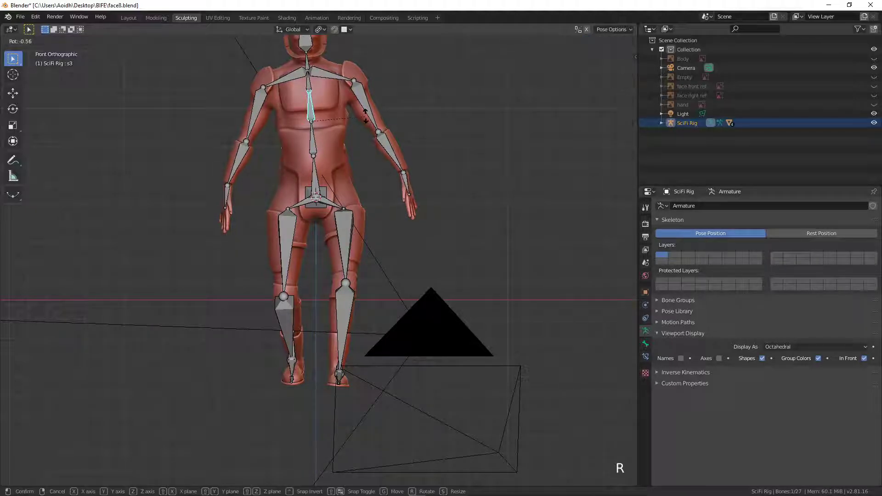
{"action": "left_click", "coordinate": [364, 114]}
{"action": "left_click", "coordinate": [228, 202]}
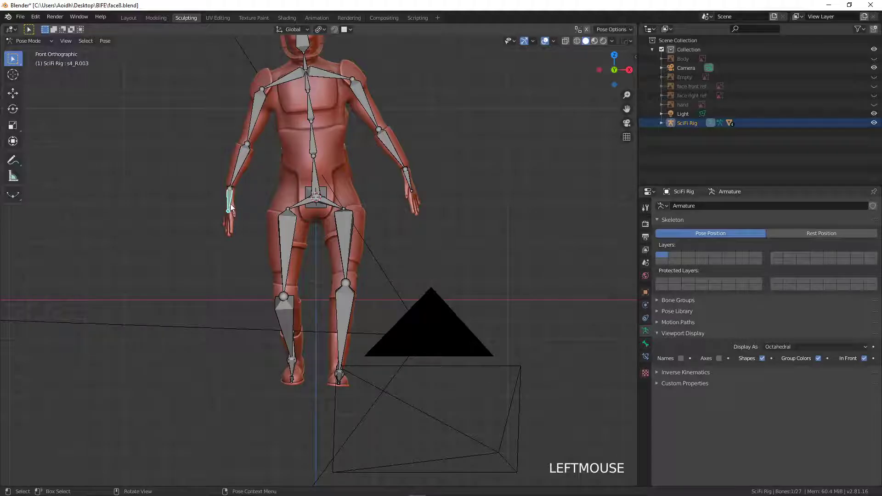
Move the right hand bone inward toward the hip, and rotate the right forearm bone forward in side view.
{"action": "key", "text": "g"}
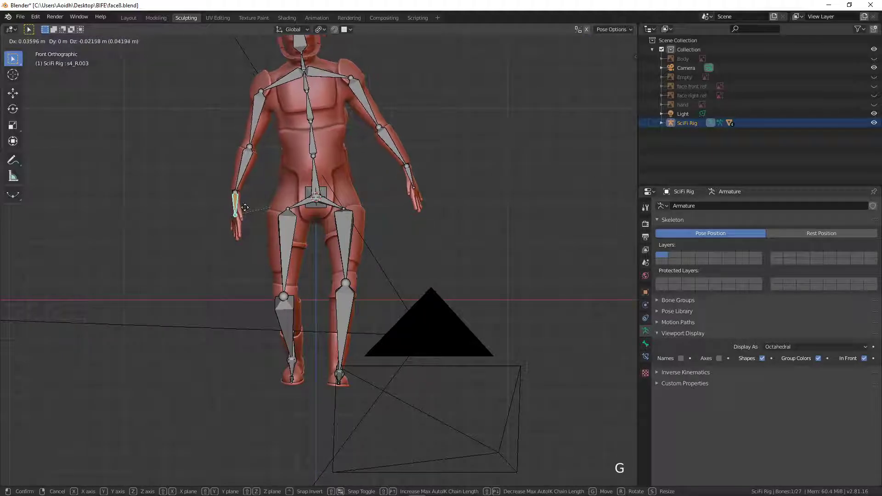
{"action": "left_click", "coordinate": [248, 206]}
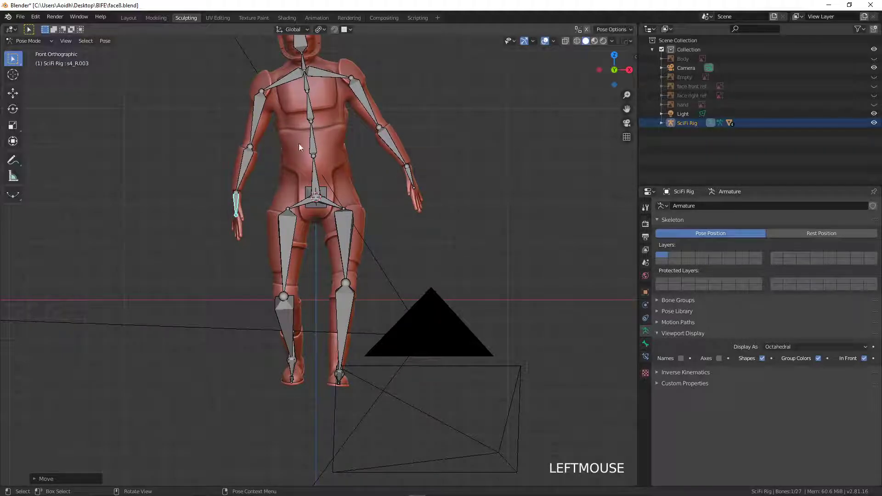
{"action": "left_click", "coordinate": [362, 129]}
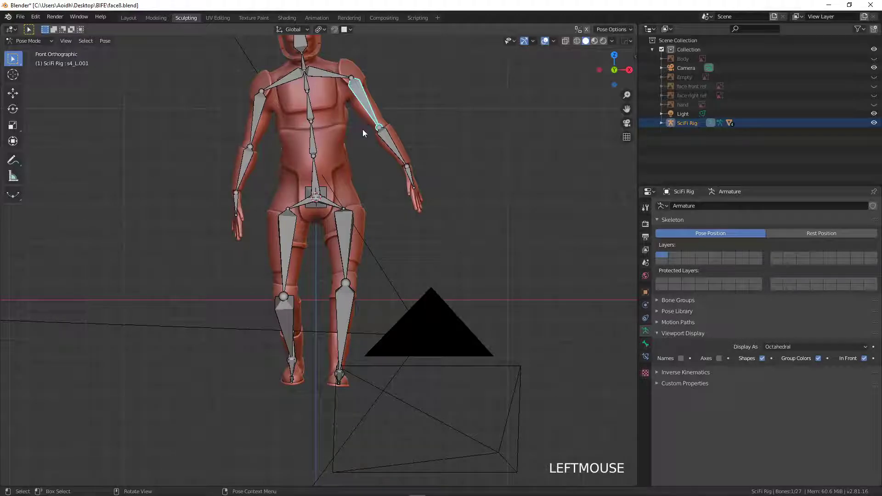
{"action": "left_click", "coordinate": [233, 174]}
{"action": "key", "text": "KP_1"}
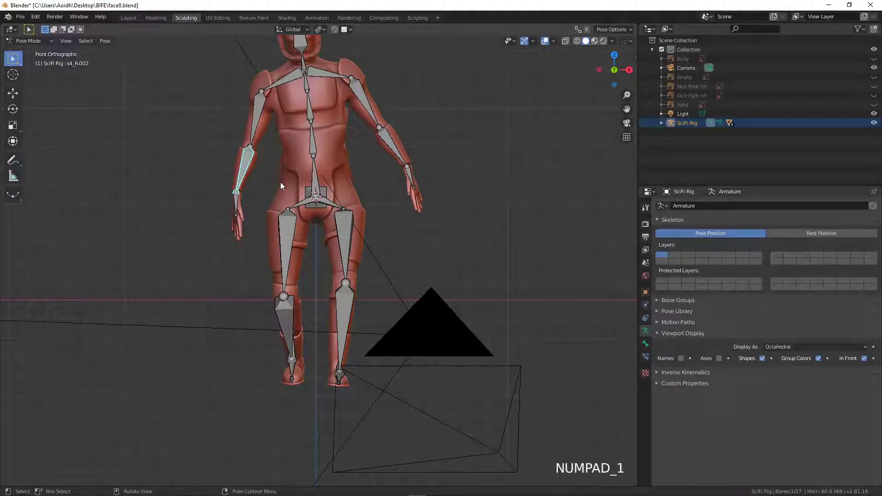
{"action": "key", "text": "KP_3"}
{"action": "key", "text": "r"}
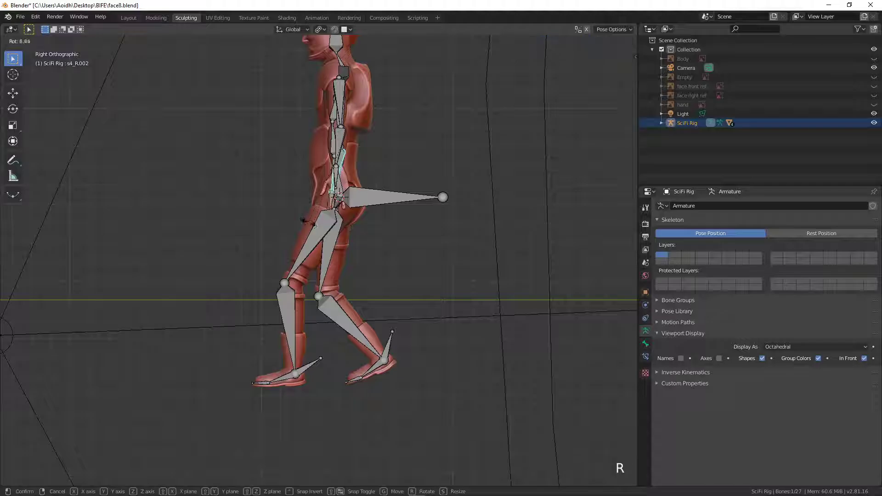
{"action": "left_click", "coordinate": [332, 127]}
Rotate the spine bones s3, s2 and s1 forward in side view so the torso leans ahead.
{"action": "left_click", "coordinate": [332, 126]}
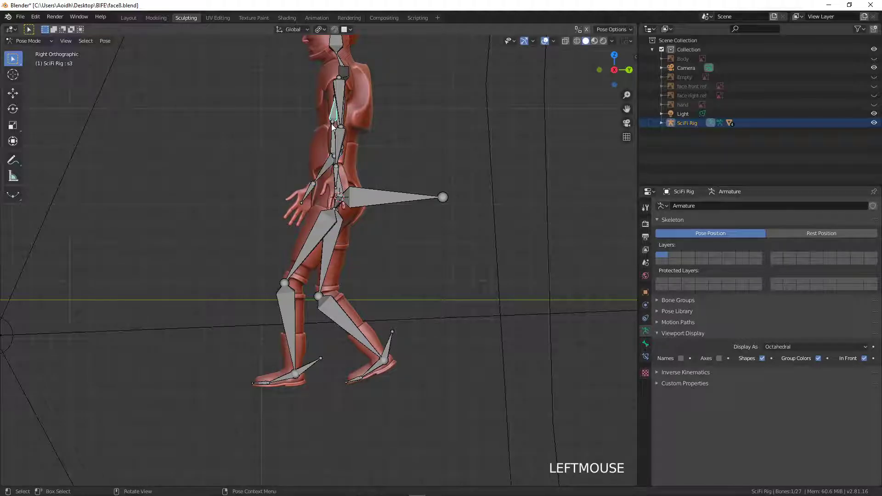
{"action": "key", "text": "r"}
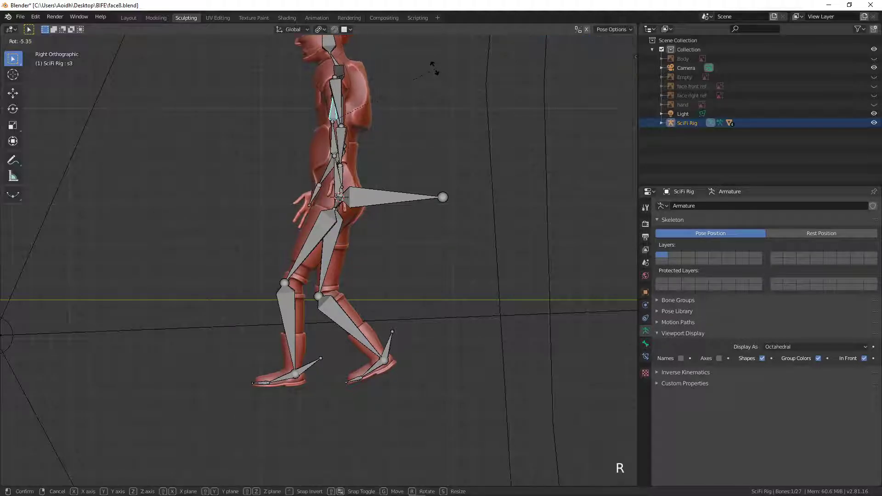
{"action": "left_click", "coordinate": [424, 81]}
{"action": "left_click", "coordinate": [343, 141]}
{"action": "key", "text": "r"}
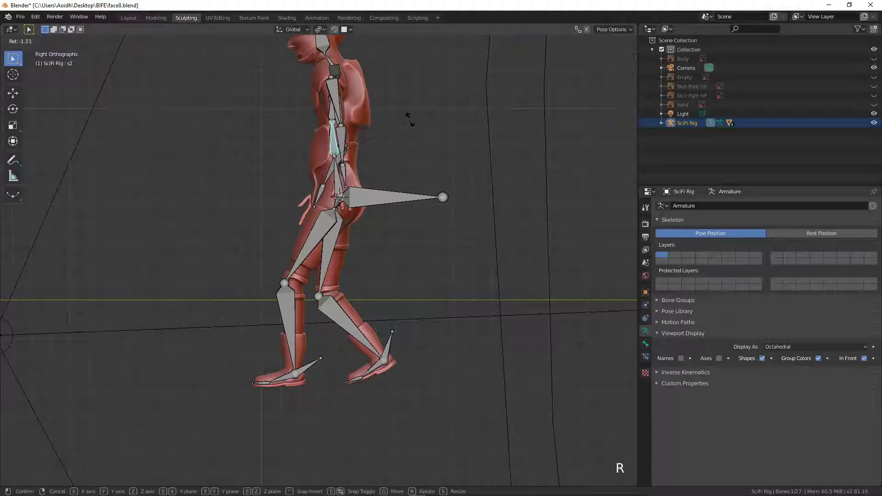
{"action": "left_click", "coordinate": [337, 176]}
{"action": "left_click", "coordinate": [338, 175]}
{"action": "key", "text": "r"}
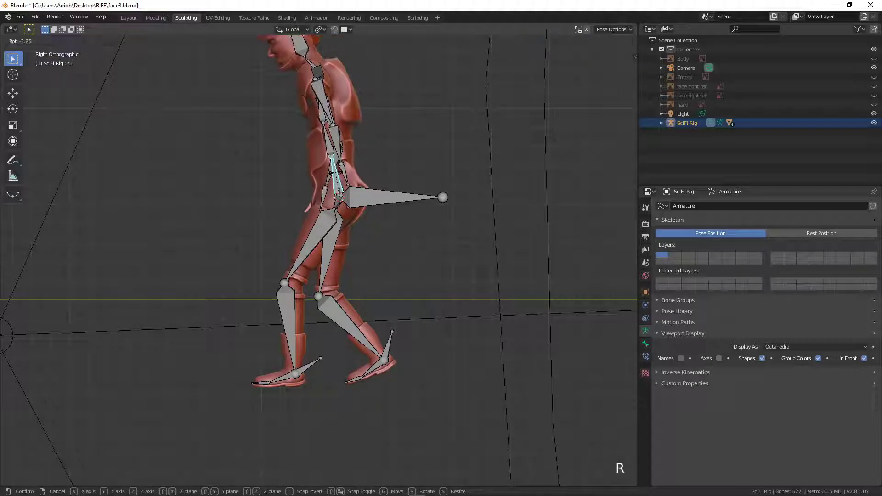
{"action": "left_click", "coordinate": [322, 111]}
Rotate the head bone slightly backward in side view to lift the face.
{"action": "scroll", "coordinate": [322, 112], "scroll_direction": "down", "scroll_amount": 2}
{"action": "middle_click_drag", "start_coordinate": [321, 111], "coordinate": [314, 162], "text": "shift"}
{"action": "scroll", "coordinate": [303, 108], "scroll_direction": "up", "scroll_amount": 3}
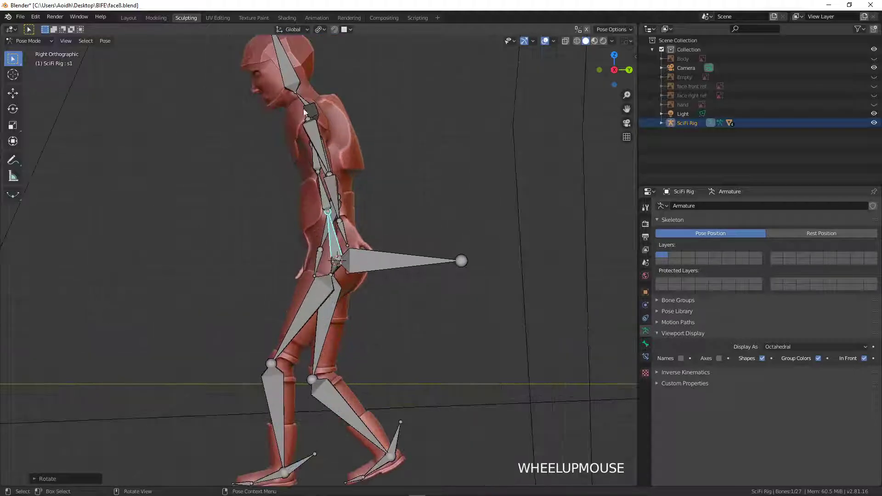
{"action": "left_click", "coordinate": [296, 88]}
{"action": "key", "text": "r"}
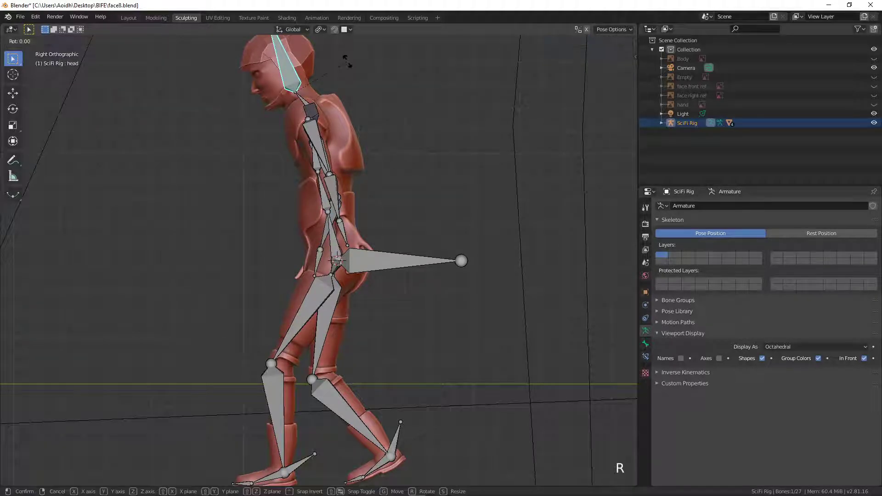
{"action": "left_click", "coordinate": [360, 68]}
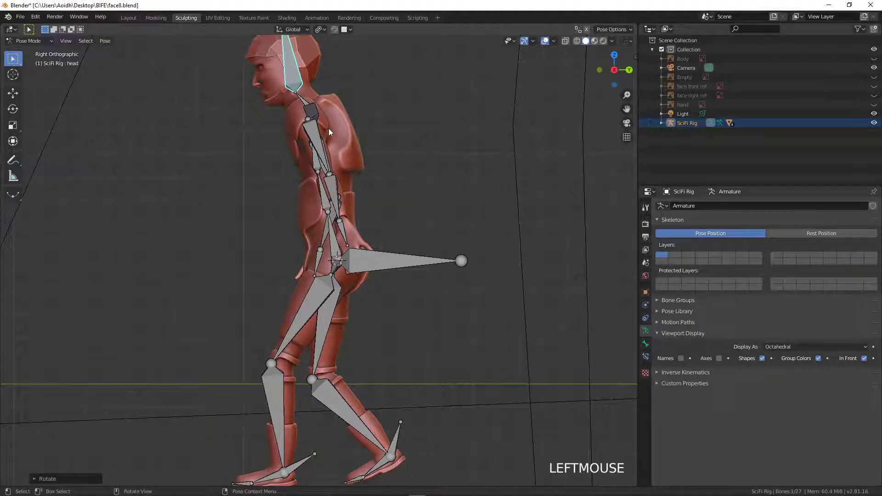
In top view, rotate the right shoulder bone forward and the left shoulder bone backward.
{"action": "middle_click_drag", "start_coordinate": [328, 131], "coordinate": [423, 169]}
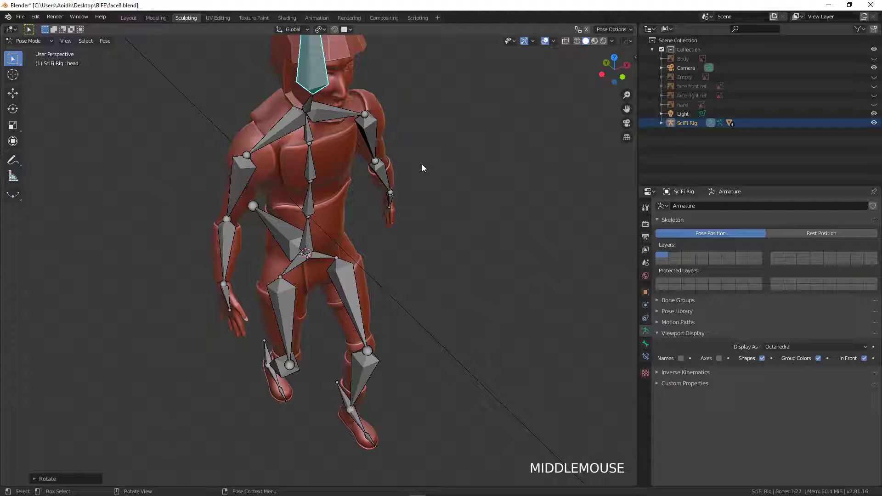
{"action": "left_click", "coordinate": [273, 131]}
{"action": "key", "text": "KP_7"}
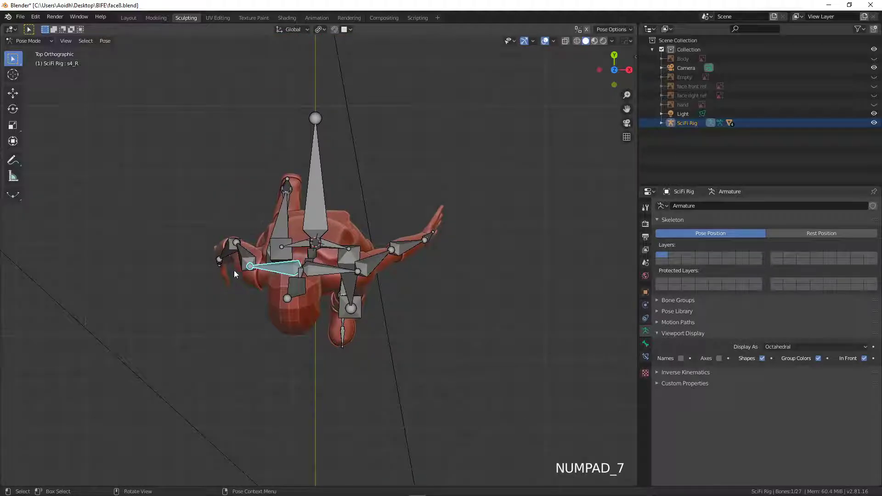
{"action": "key", "text": "r"}
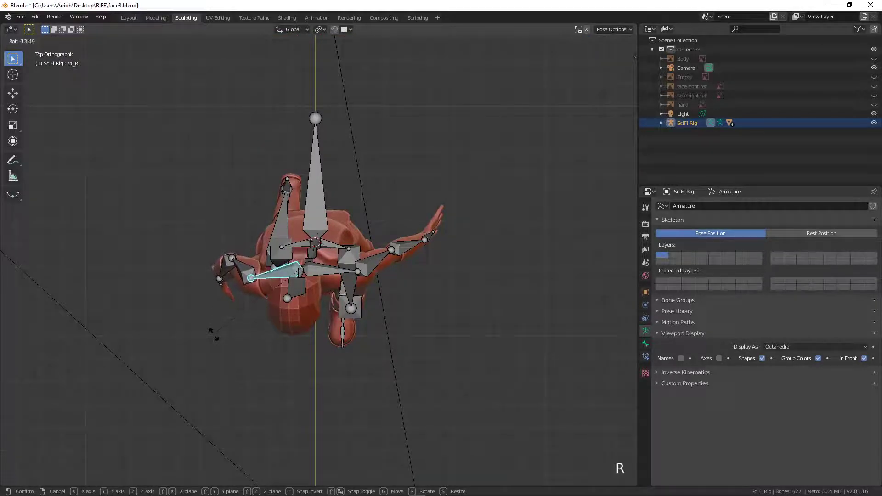
{"action": "left_click", "coordinate": [224, 332]}
{"action": "left_click", "coordinate": [341, 274]}
{"action": "key", "text": "r"}
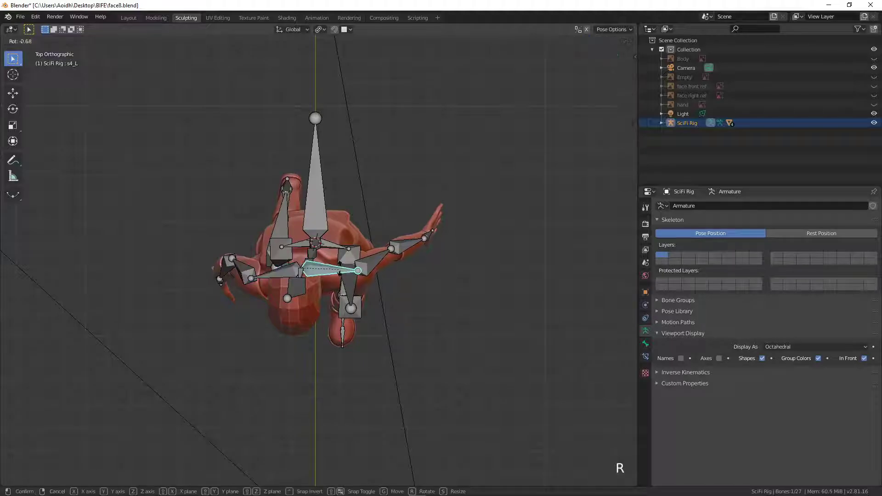
{"action": "left_click", "coordinate": [340, 263]}
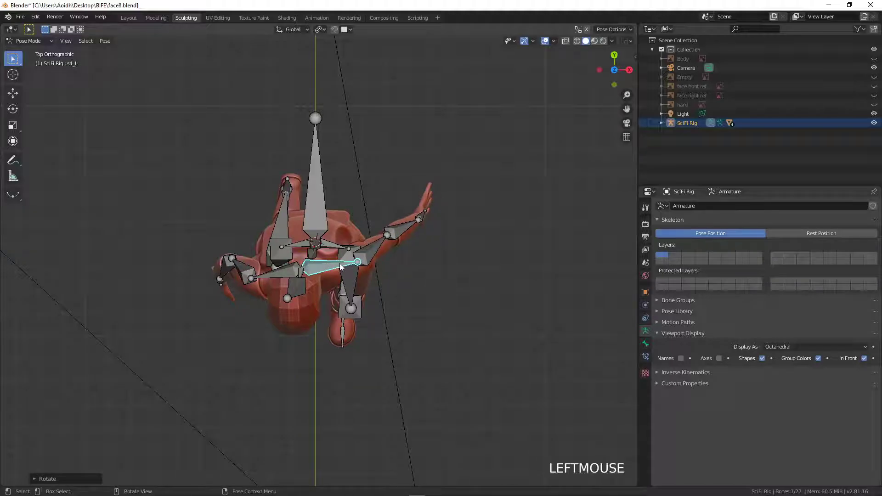
In side view, swing the left upper arm bone backward and rotate the left forearm bone.
{"action": "left_click", "coordinate": [372, 245]}
{"action": "key", "text": "KP_3"}
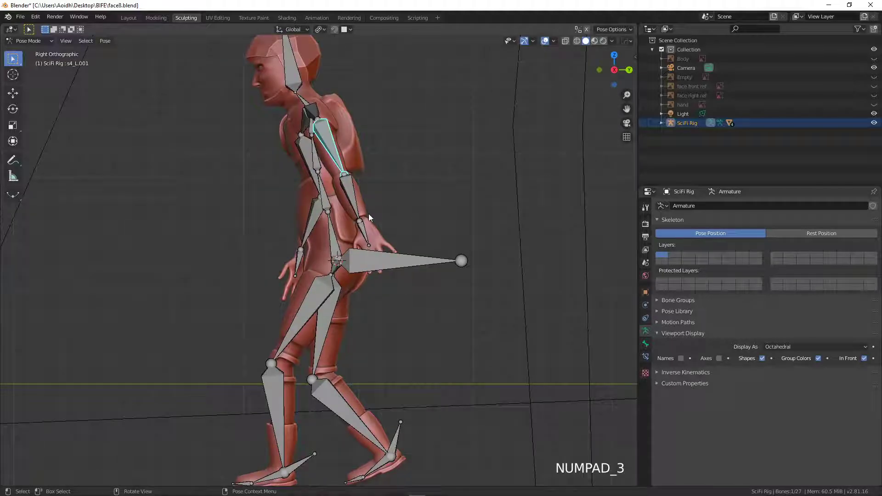
{"action": "key", "text": "r"}
{"action": "left_click", "coordinate": [386, 197]}
{"action": "left_click", "coordinate": [378, 195]}
{"action": "key", "text": "r"}
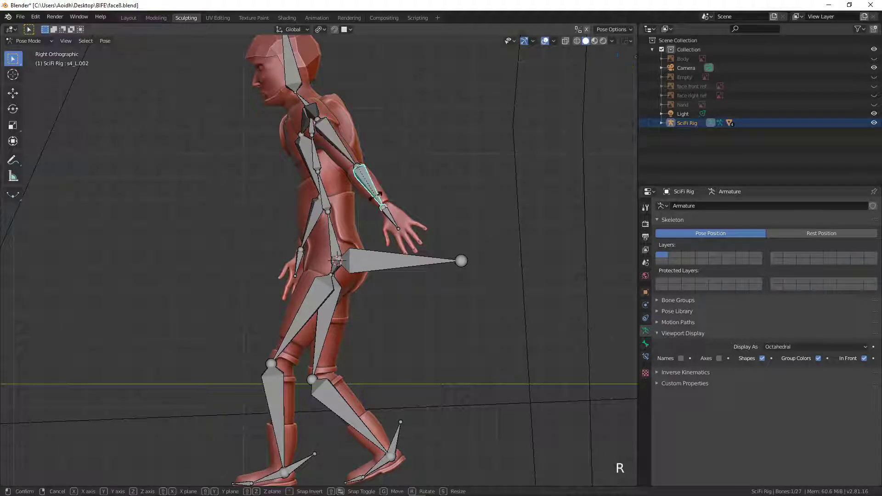
{"action": "left_click", "coordinate": [338, 200]}
In front view, rotate the left forearm and upper arm bones inward toward the body, and straighten the left hand bone.
{"action": "key", "text": "KP_1"}
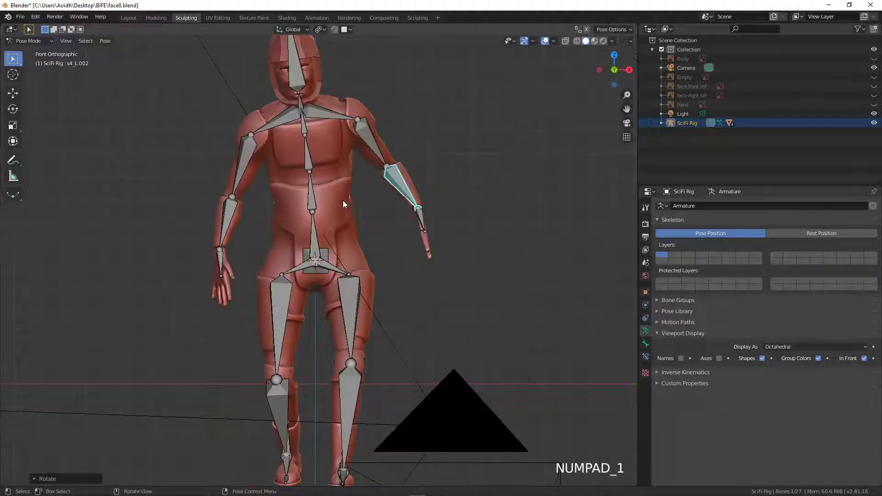
{"action": "key", "text": "r"}
{"action": "left_click", "coordinate": [407, 215]}
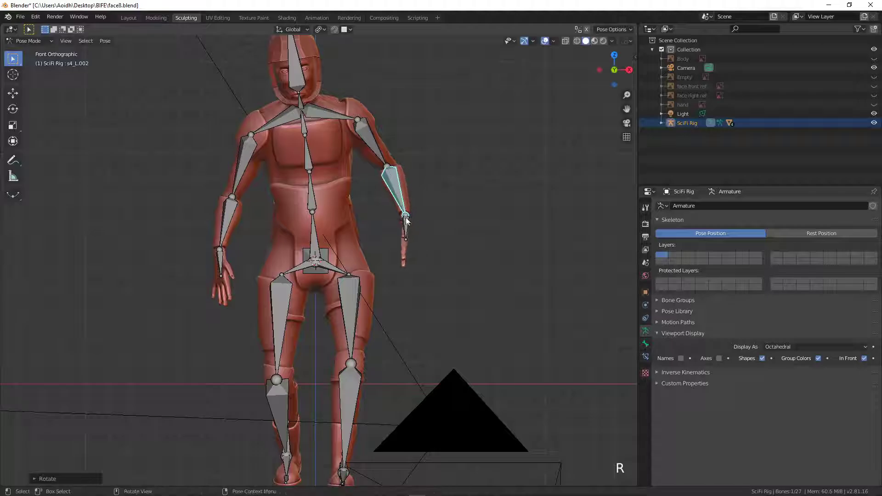
{"action": "left_click", "coordinate": [377, 156]}
{"action": "key", "text": "r"}
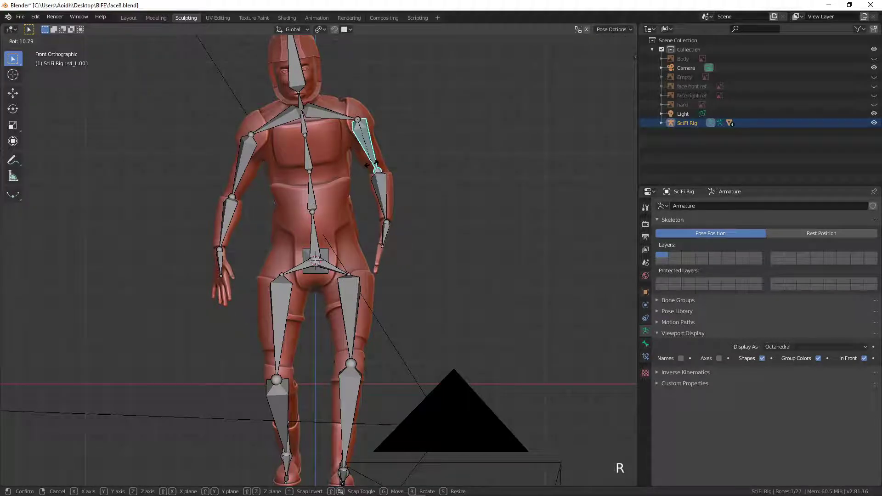
{"action": "left_click", "coordinate": [366, 165]}
{"action": "left_click", "coordinate": [384, 233]}
{"action": "key", "text": "r"}
{"action": "left_click", "coordinate": [382, 243]}
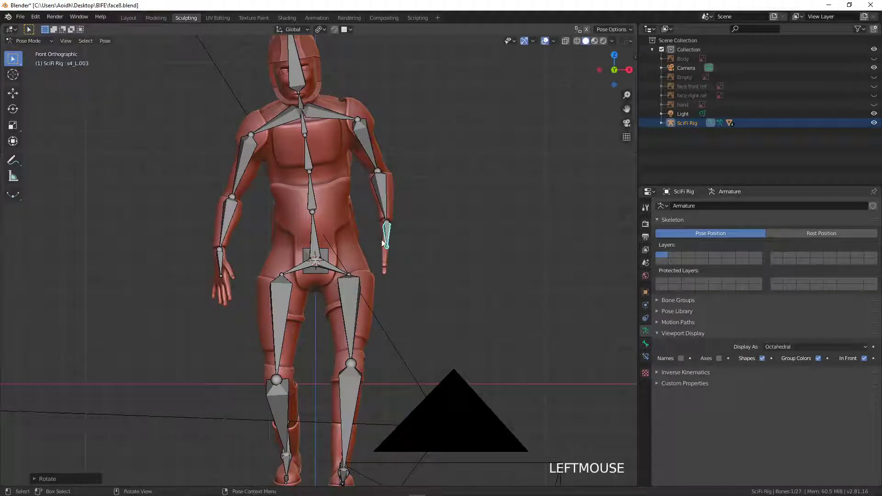
Rotate the right hand bone from an angled view.
{"action": "left_click", "coordinate": [220, 263]}
{"action": "middle_click_drag", "start_coordinate": [220, 263], "coordinate": [226, 220]}
{"action": "key", "text": "r"}
{"action": "left_click", "coordinate": [264, 224]}
In front view, rotate the right upper arm bone inward and turn the right hand bone to hang straight down.
{"action": "left_click", "coordinate": [226, 219]}
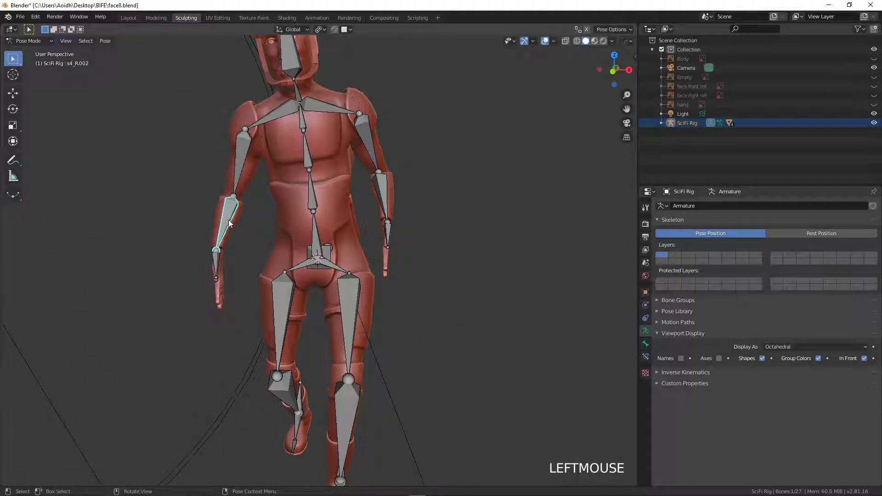
{"action": "key", "text": "KP_1"}
{"action": "left_click", "coordinate": [244, 183]}
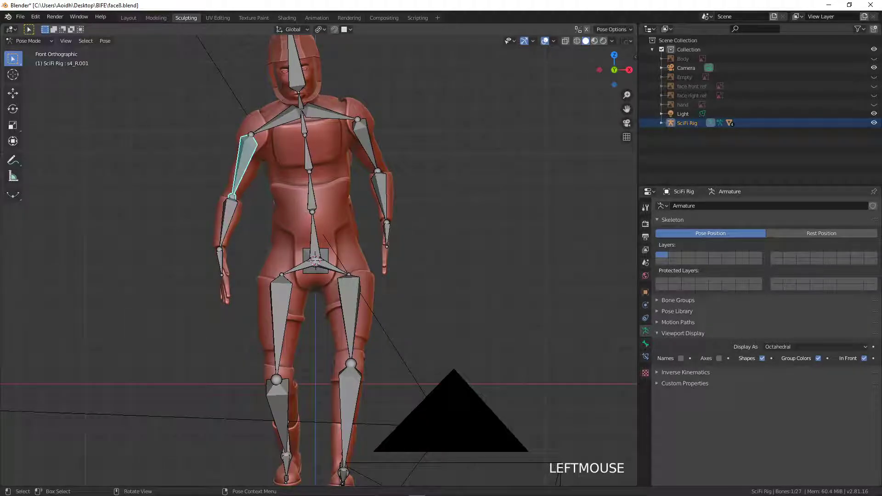
{"action": "key", "text": "r"}
{"action": "left_click", "coordinate": [242, 248]}
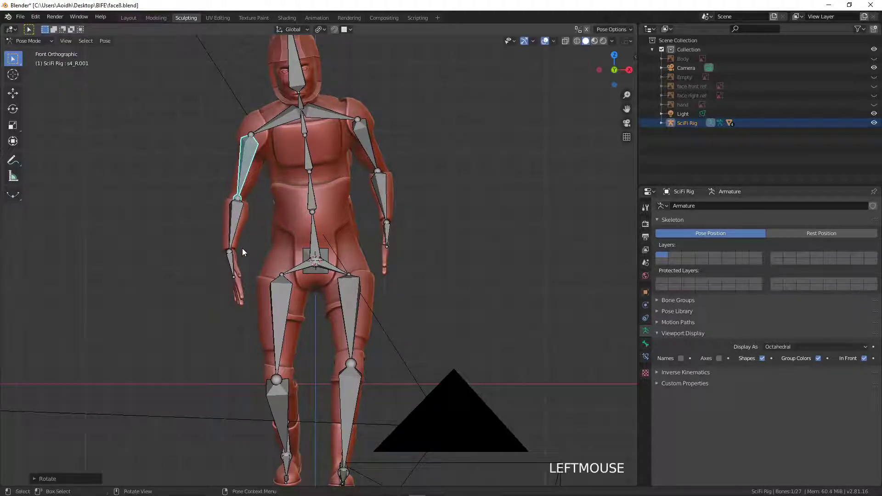
{"action": "left_click", "coordinate": [234, 264]}
{"action": "key", "text": "r"}
{"action": "left_click", "coordinate": [261, 259]}
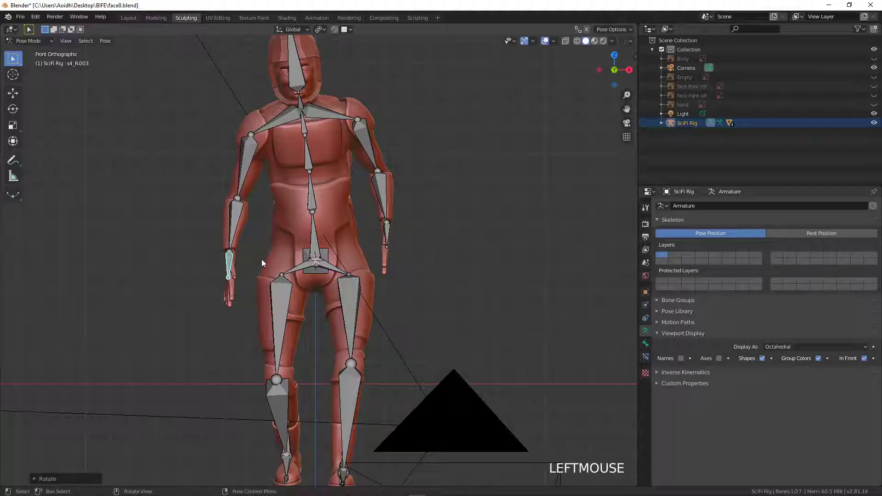
Select all bones of the rig and insert a LocRotScale keyframe for the pose.
{"action": "scroll", "coordinate": [321, 222], "scroll_direction": "down", "scroll_amount": 3}
{"action": "key", "text": "a"}
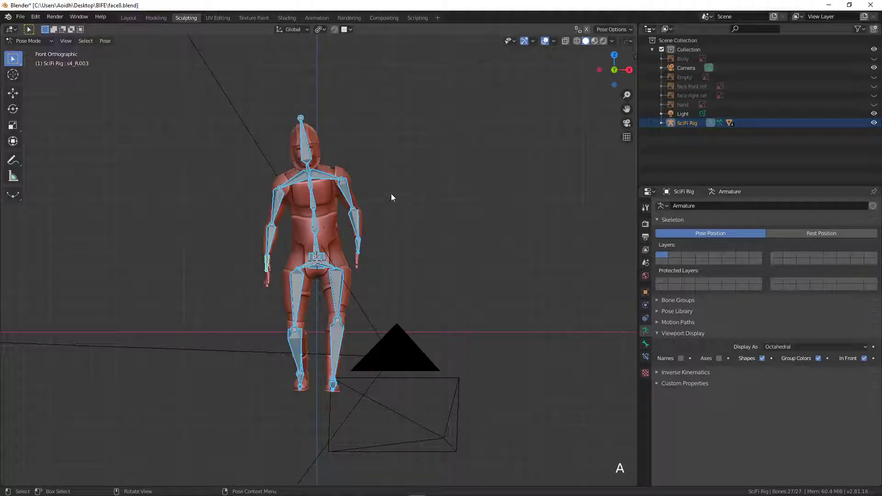
{"action": "key", "text": "i"}
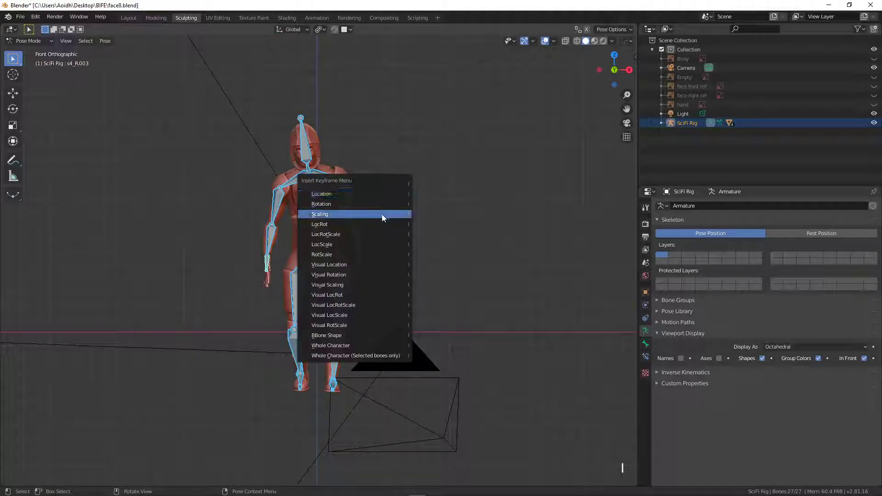
{"action": "left_click", "coordinate": [337, 236]}
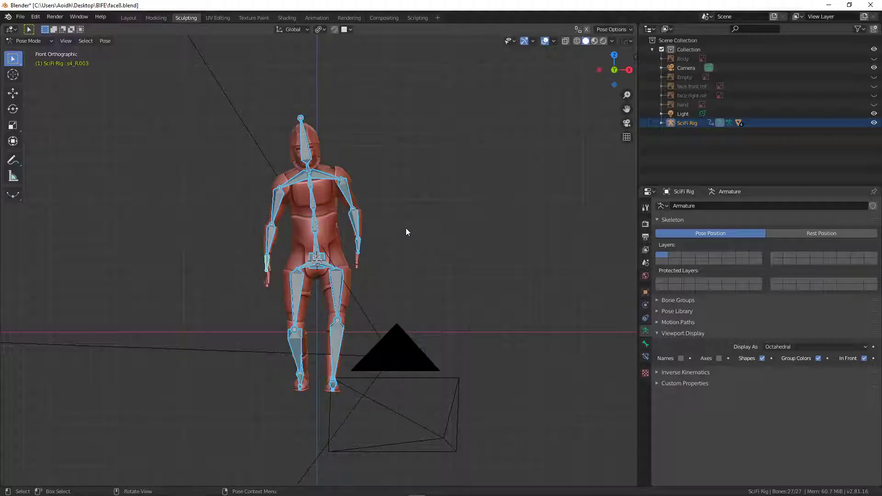
Switch to Object Mode, hide the bones in the viewport overlays, and check the pose from the front and at an angle.
{"action": "left_click", "coordinate": [30, 41]}
{"action": "left_click", "coordinate": [36, 54]}
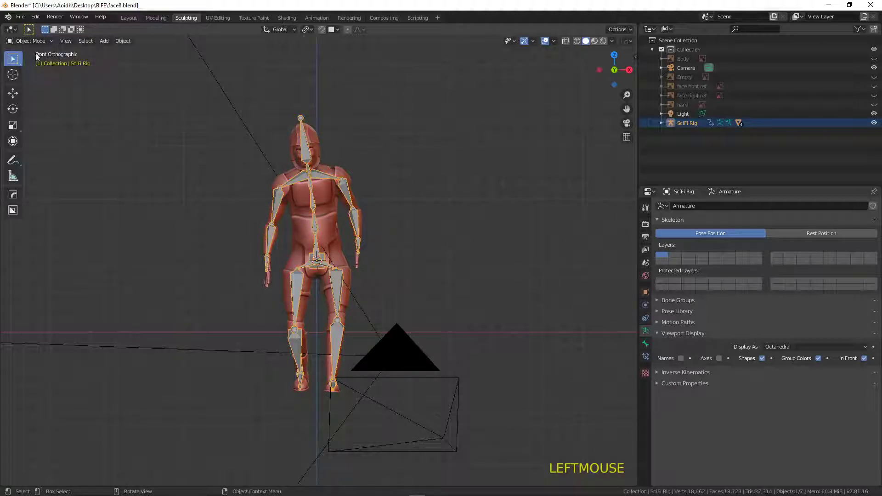
{"action": "left_click", "coordinate": [554, 40]}
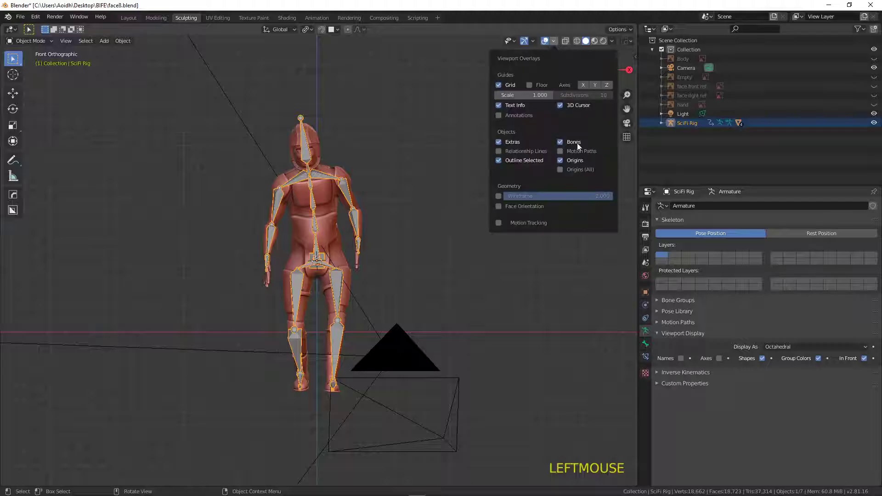
{"action": "left_click", "coordinate": [563, 142]}
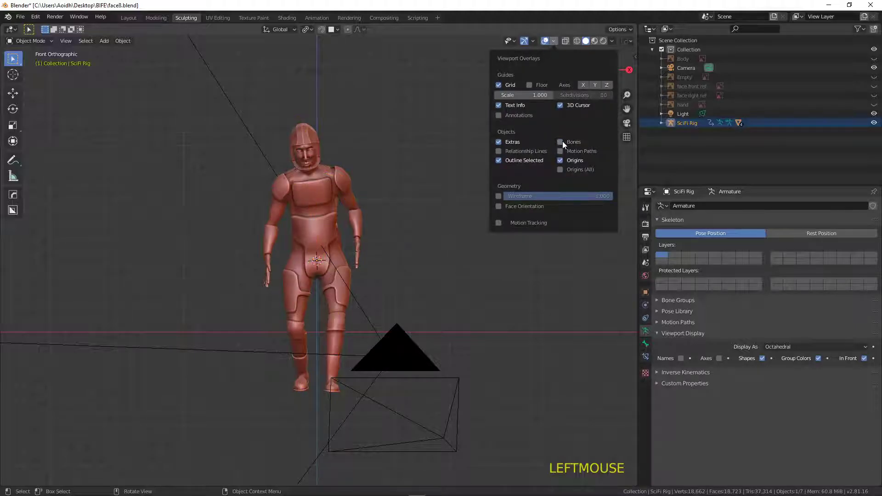
{"action": "scroll", "coordinate": [438, 210], "scroll_direction": "up", "scroll_amount": 1}
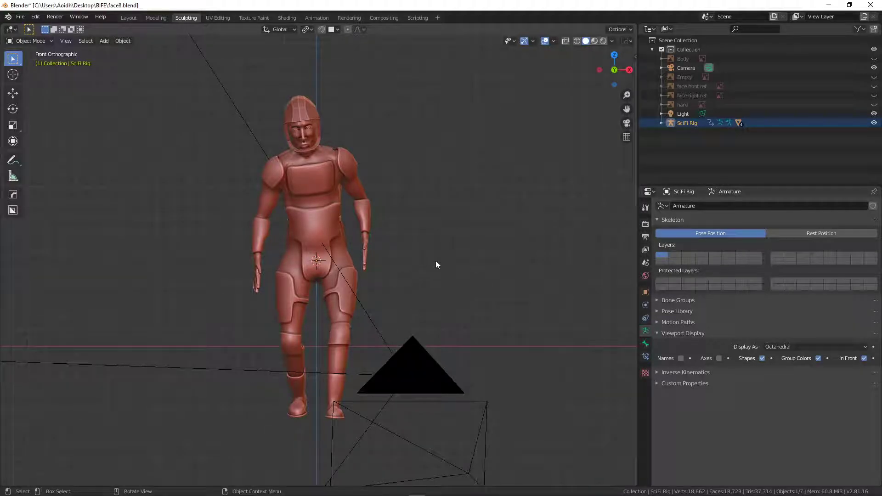
{"action": "middle_click_drag", "start_coordinate": [436, 265], "coordinate": [430, 292]}
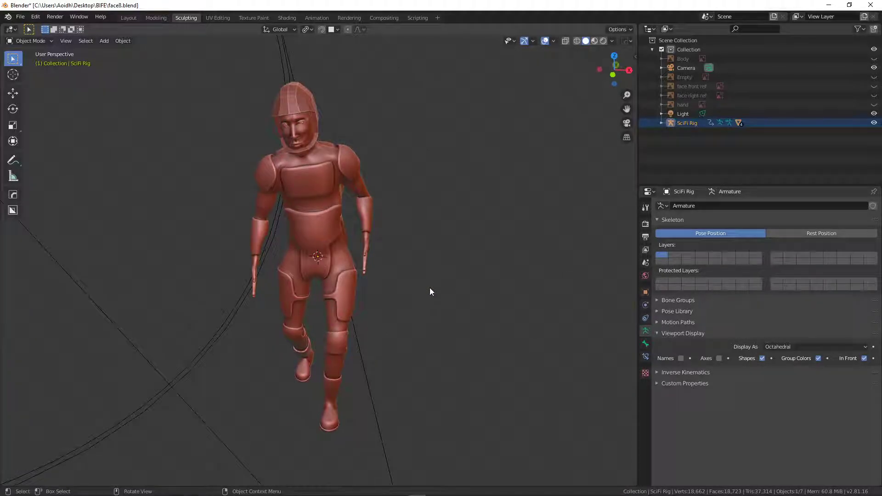
{"action": "key", "text": "KP_1"}
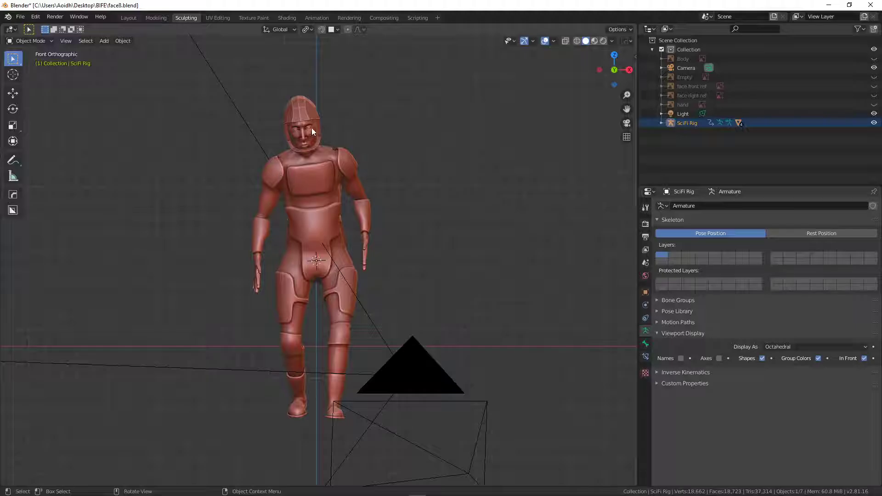
{"action": "middle_click_drag", "start_coordinate": [255, 226], "coordinate": [277, 239]}
{"action": "key", "text": "KP_1"}
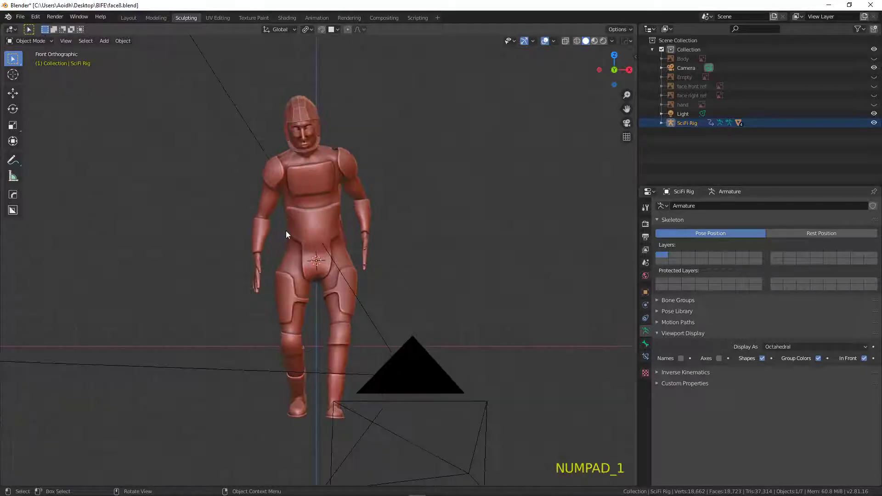